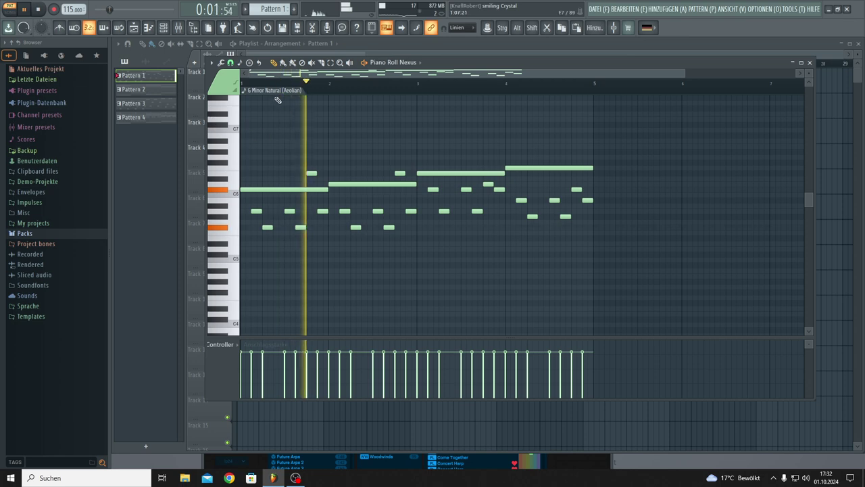
Randomize the note levels of Pattern 1 with the piano roll Randomizer, stepping through several seeds and accepting the variation.
{"action": "left_click", "coordinate": [171, 96]}
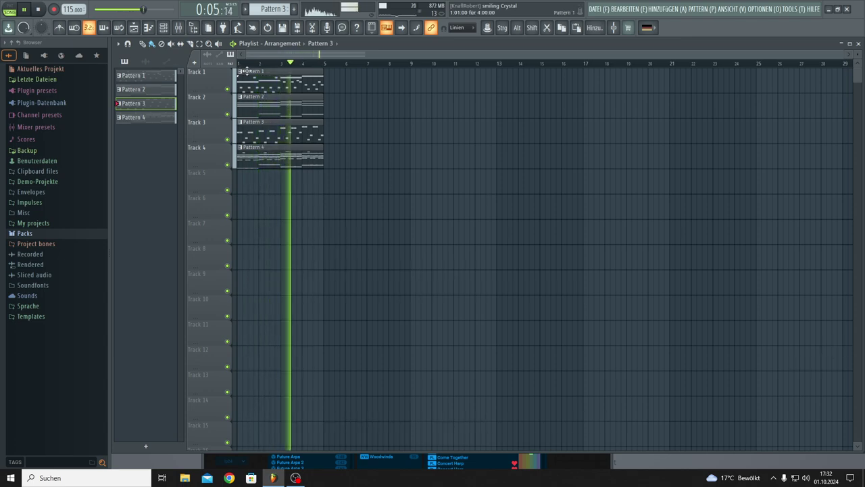
{"action": "double_click", "coordinate": [248, 70]}
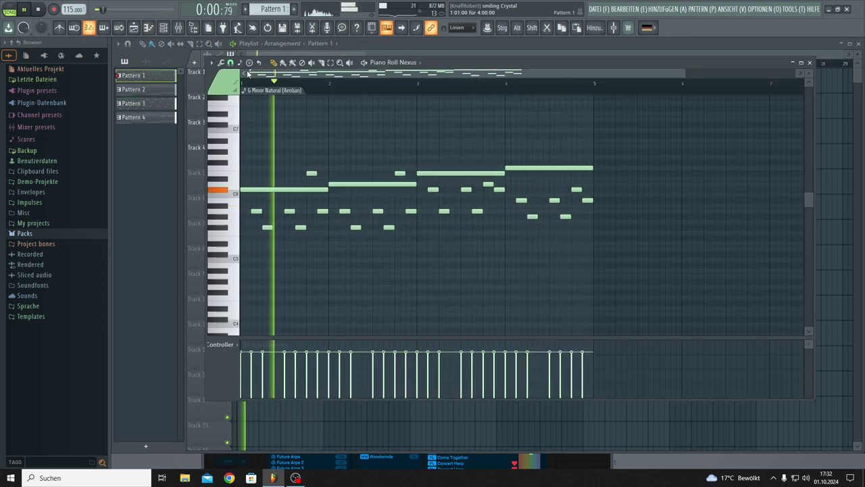
{"action": "left_click", "coordinate": [163, 28]}
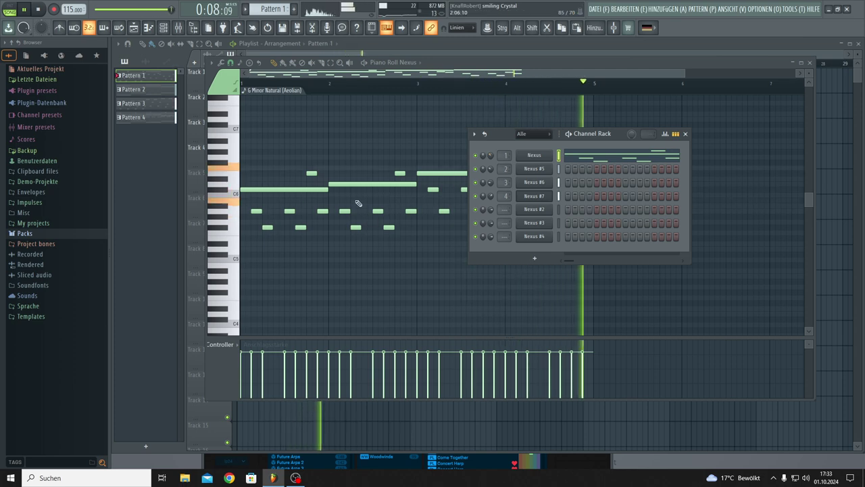
{"action": "left_click", "coordinate": [221, 62]}
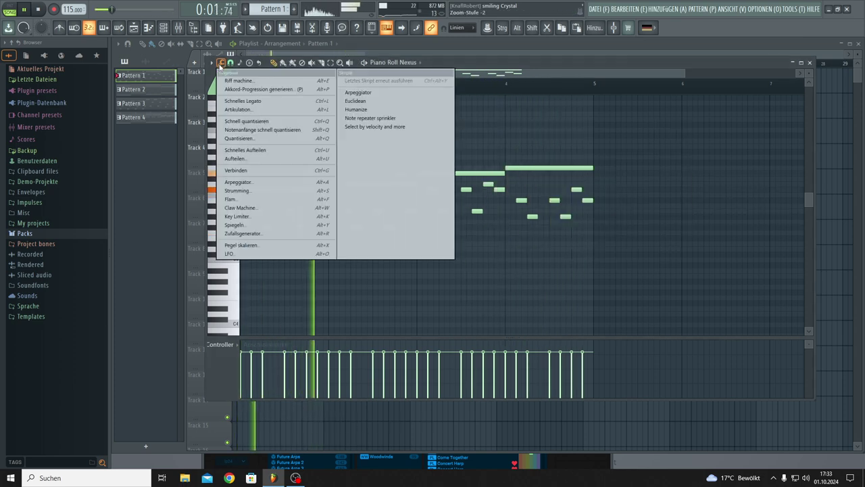
{"action": "left_click", "coordinate": [248, 233]}
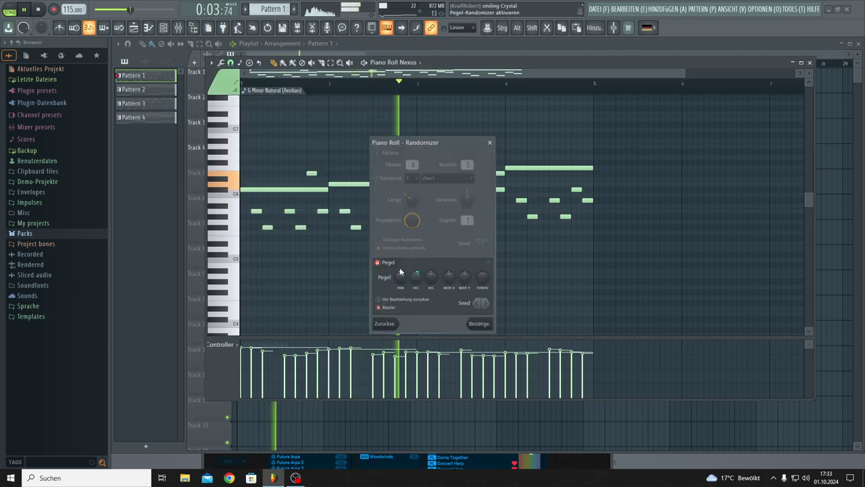
{"action": "left_click", "coordinate": [485, 303]}
{"action": "left_click", "coordinate": [486, 303]}
{"action": "left_click", "coordinate": [486, 304]}
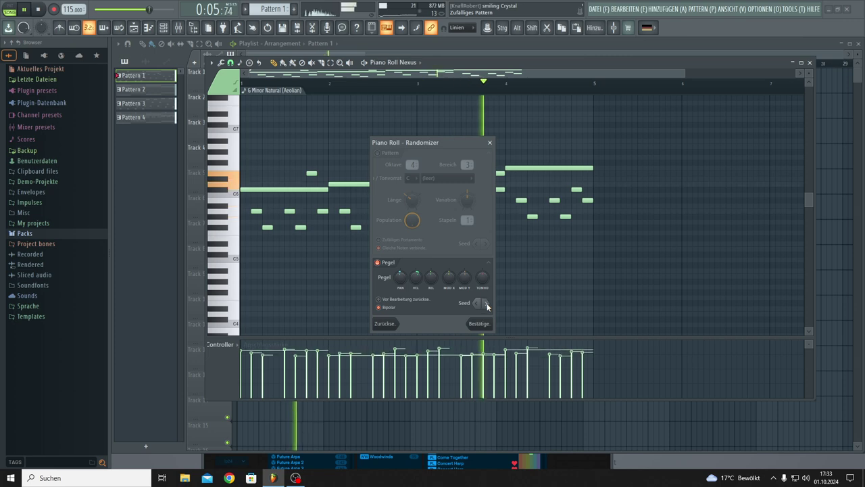
{"action": "left_click", "coordinate": [487, 304]}
{"action": "left_click", "coordinate": [487, 304]}
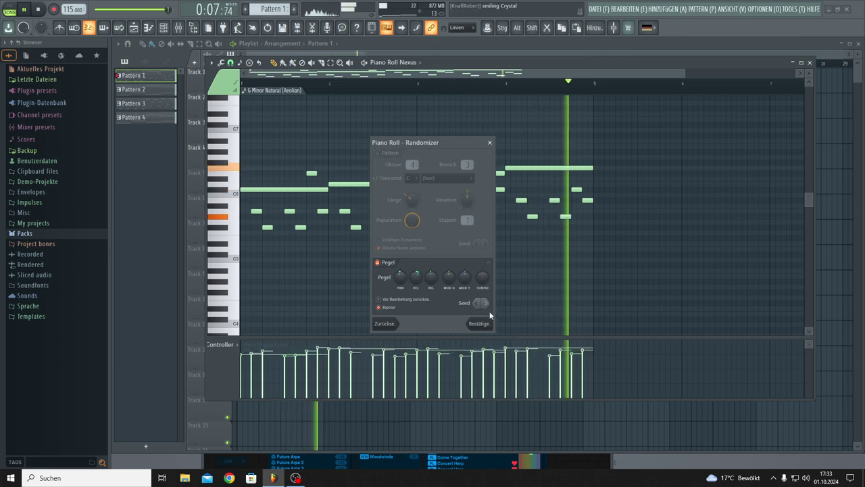
{"action": "left_click", "coordinate": [481, 323]}
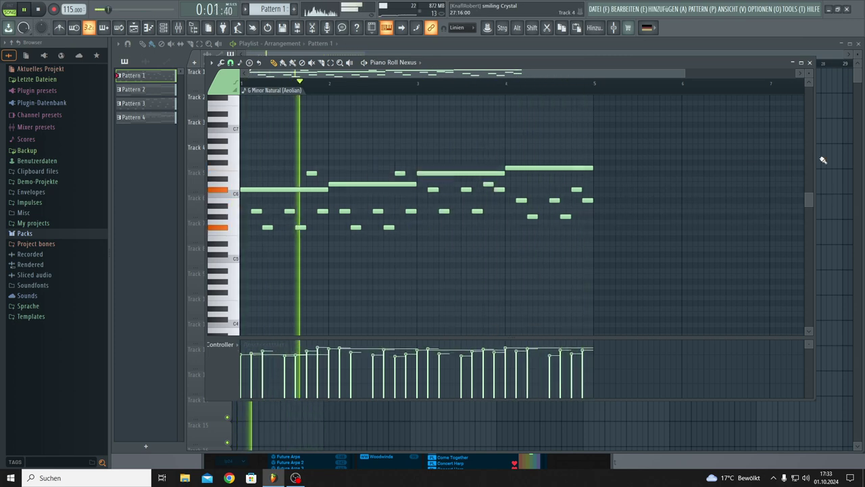
{"action": "key", "text": "F7"}
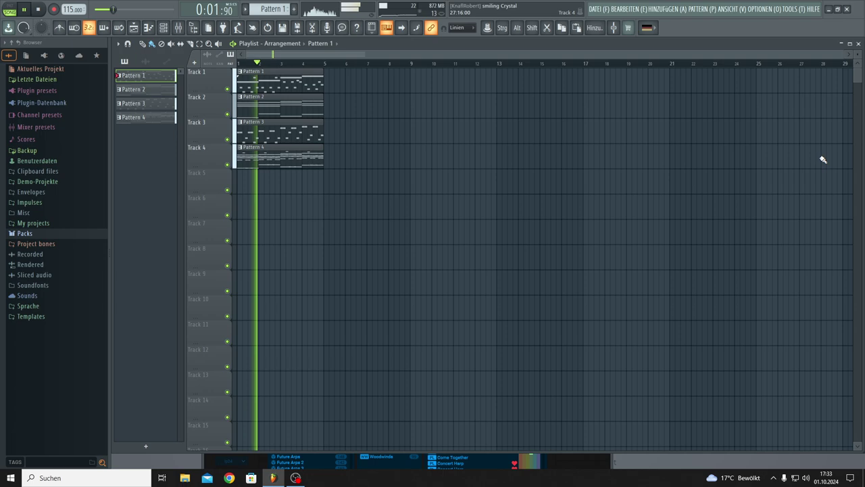
Examine the notes and velocities of Pattern 3 and Pattern 4, and listen to Pattern 4 on its own.
{"action": "double_click", "coordinate": [251, 122]}
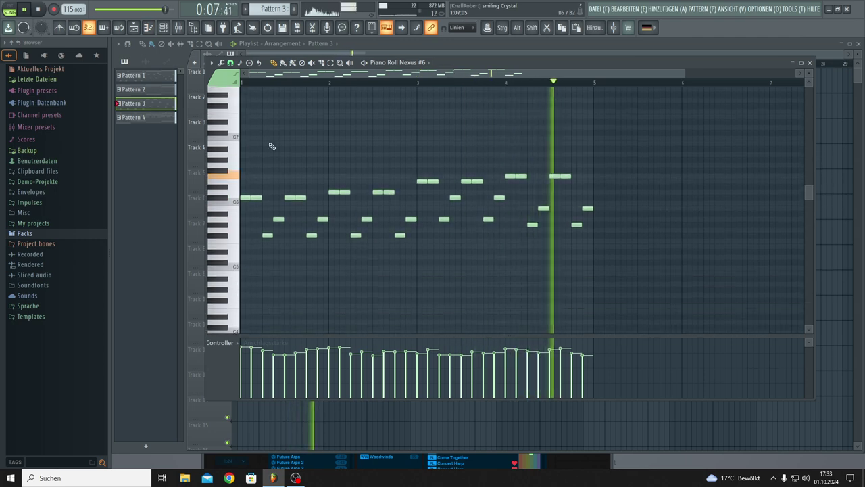
{"action": "key", "text": "F7"}
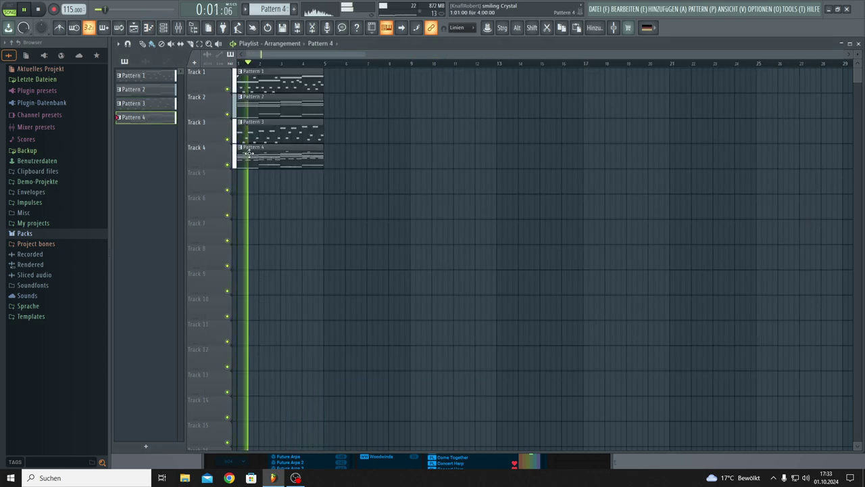
{"action": "double_click", "coordinate": [253, 150]}
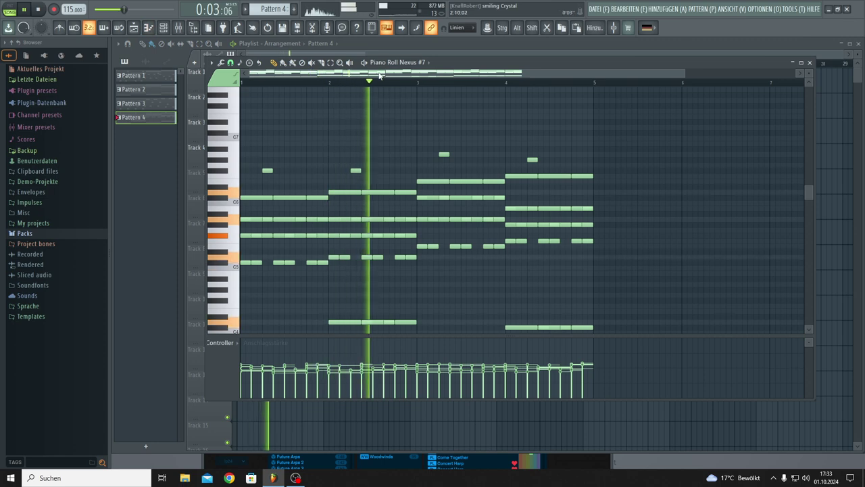
{"action": "scroll", "coordinate": [329, 145], "scroll_direction": "down", "scroll_amount": 4}
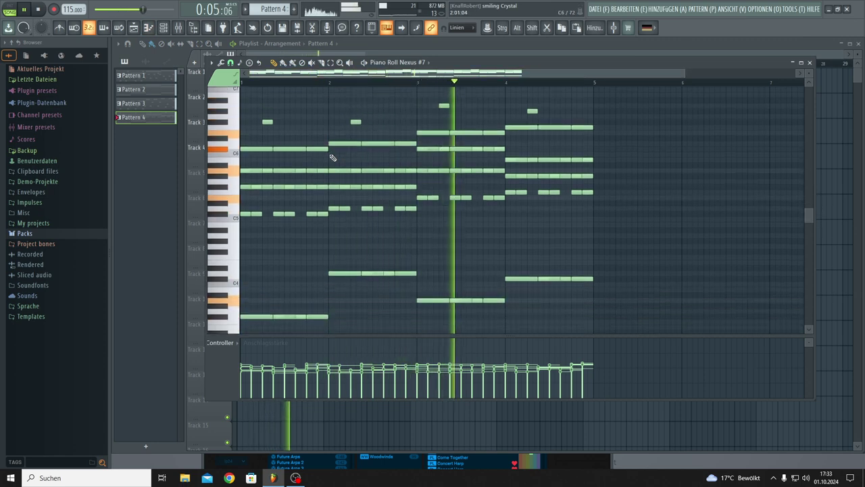
{"action": "scroll", "coordinate": [329, 154], "scroll_direction": "up", "scroll_amount": 4}
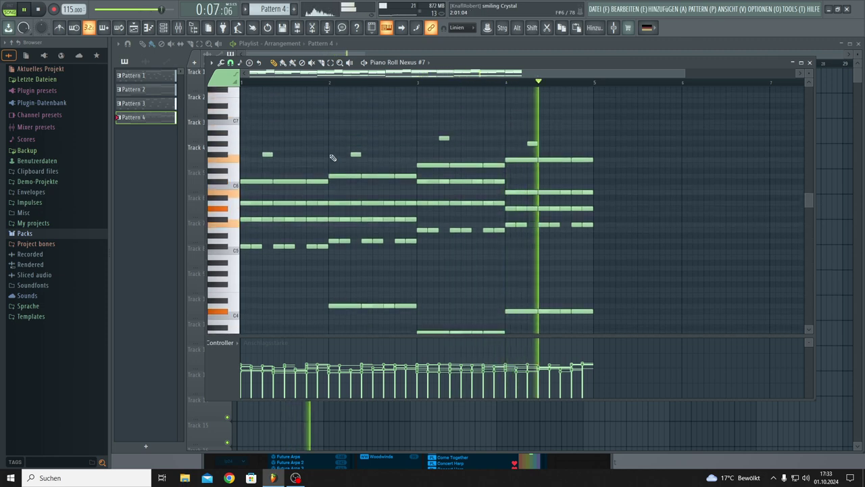
{"action": "left_click", "coordinate": [10, 9]}
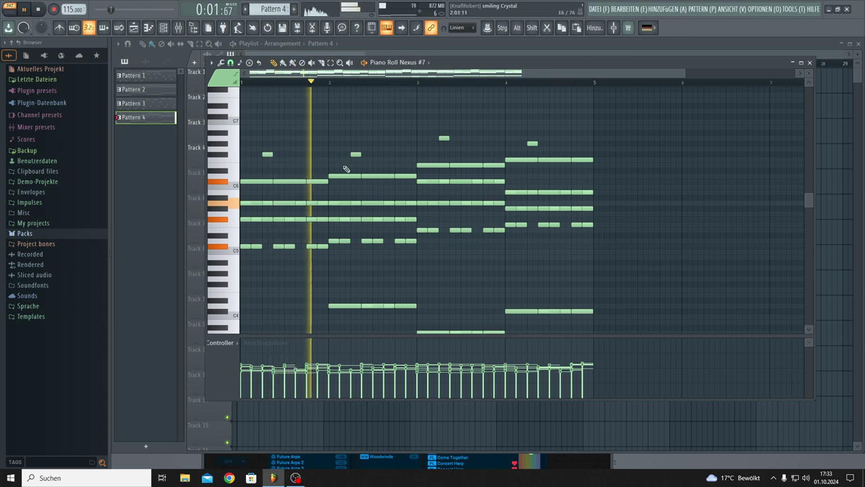
{"action": "scroll", "coordinate": [346, 169], "scroll_direction": "down", "scroll_amount": 2}
{"action": "scroll", "coordinate": [345, 168], "scroll_direction": "up", "scroll_amount": 2}
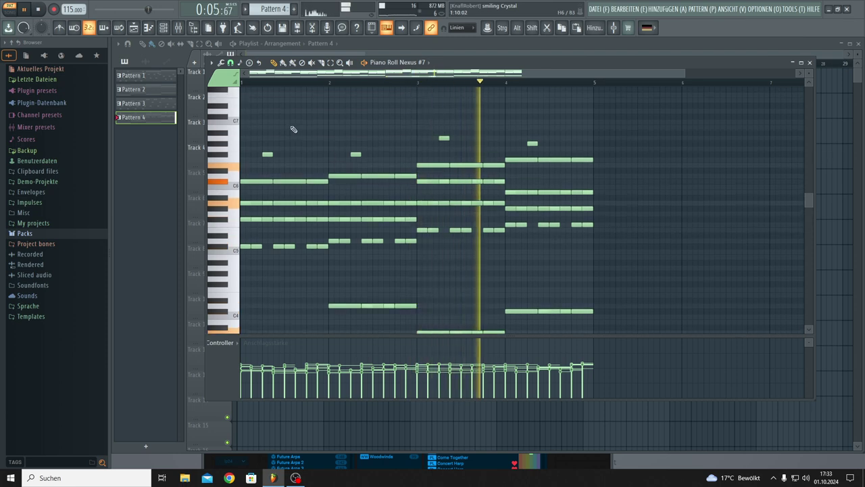
{"action": "left_click", "coordinate": [10, 13]}
{"action": "left_click", "coordinate": [838, 159]}
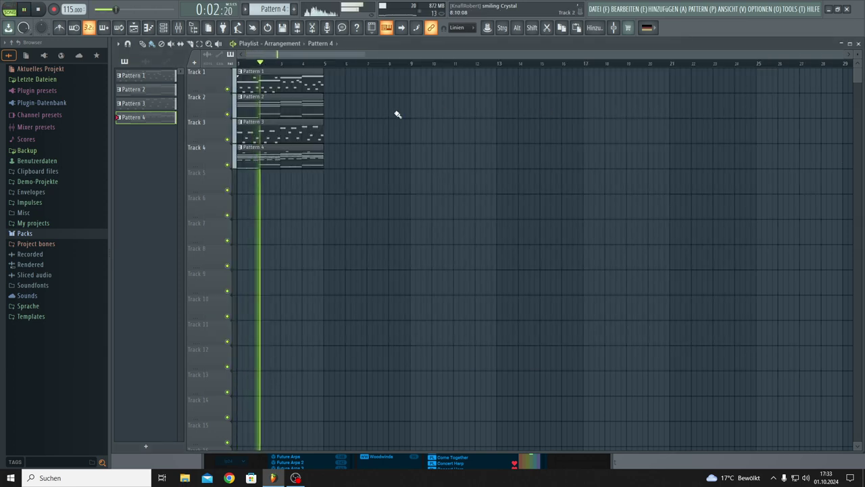
Copy all chord and bass notes of Pattern 2 and create a new empty pattern.
{"action": "double_click", "coordinate": [269, 102]}
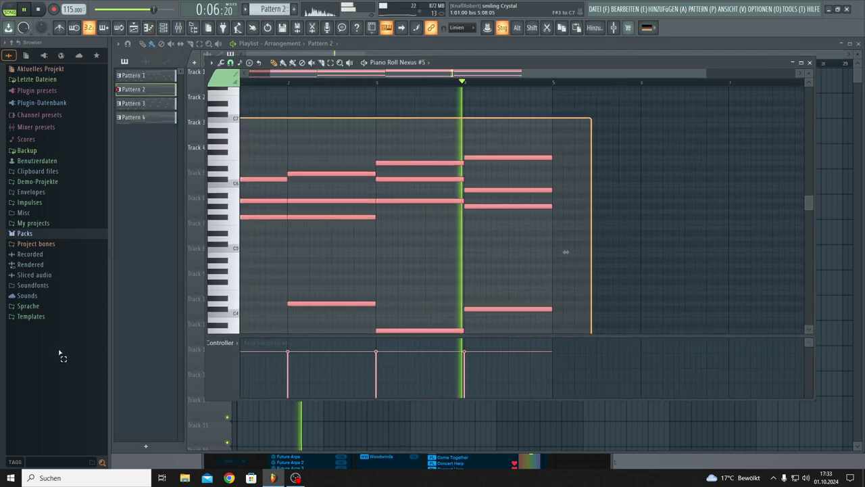
{"action": "key", "text": "ctrl+a"}
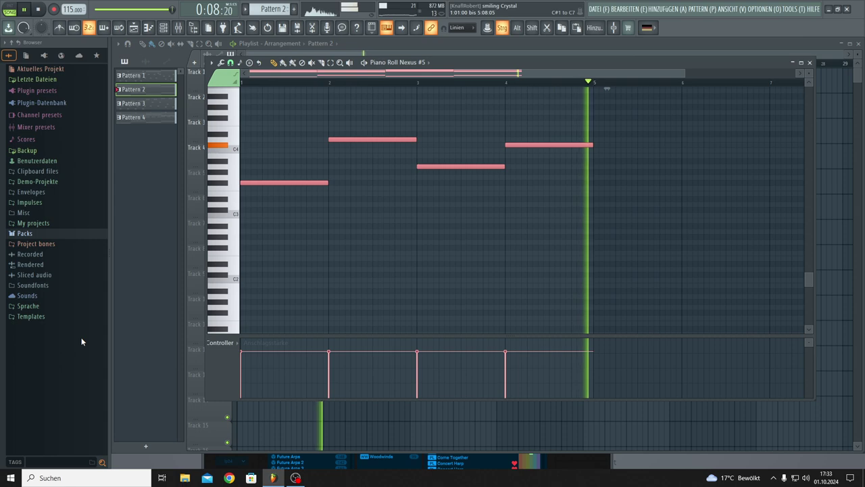
{"action": "key", "text": "F4"}
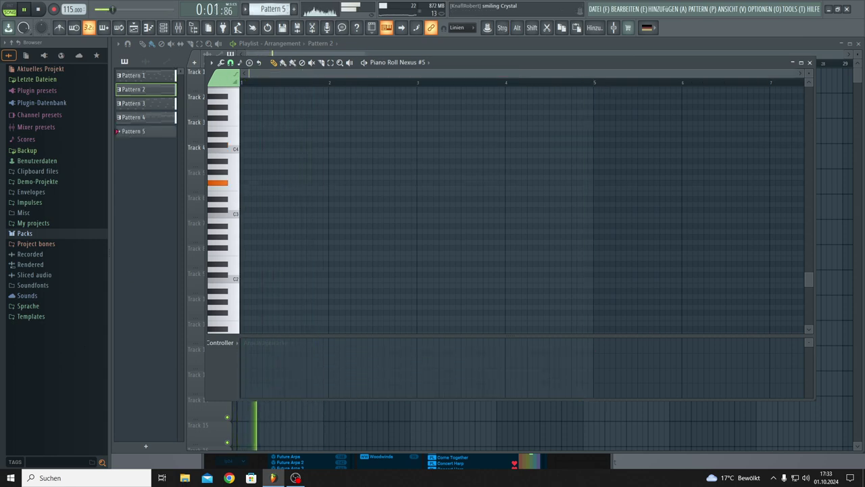
Clone the Nexus #7 channel in the channel rack to get another Nexus instrument.
{"action": "left_click", "coordinate": [165, 28]}
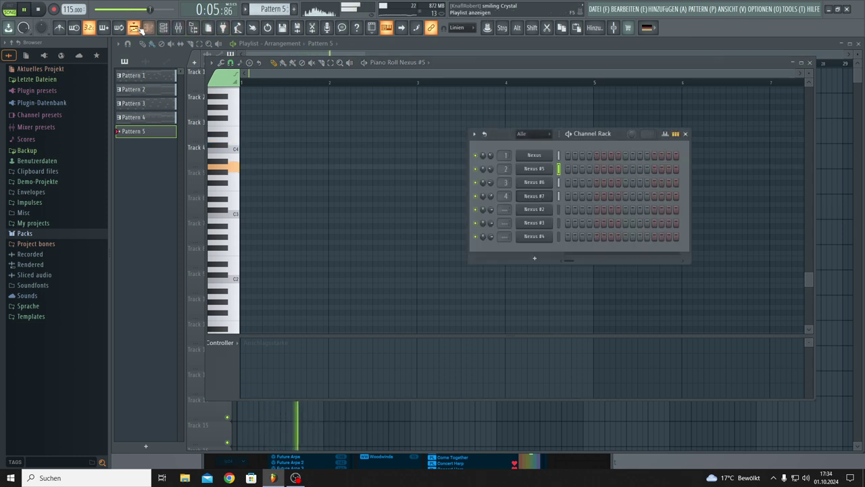
{"action": "left_click", "coordinate": [140, 29]}
{"action": "left_click", "coordinate": [164, 28]}
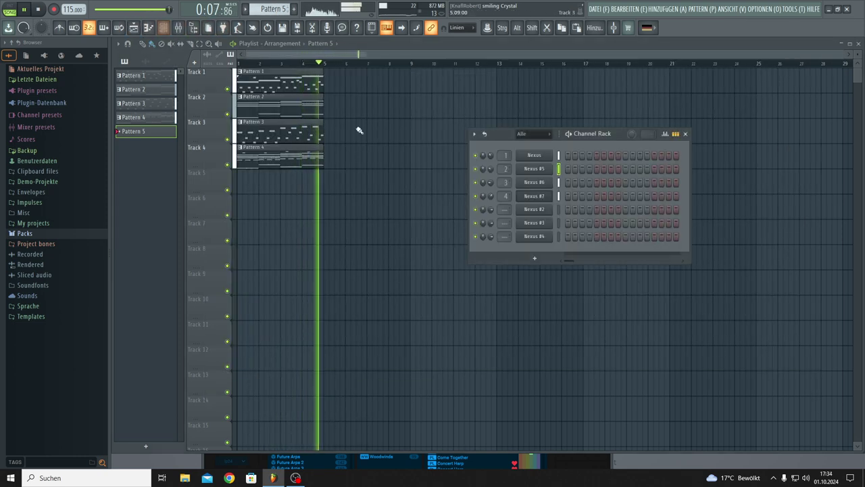
{"action": "right_click", "coordinate": [535, 197]}
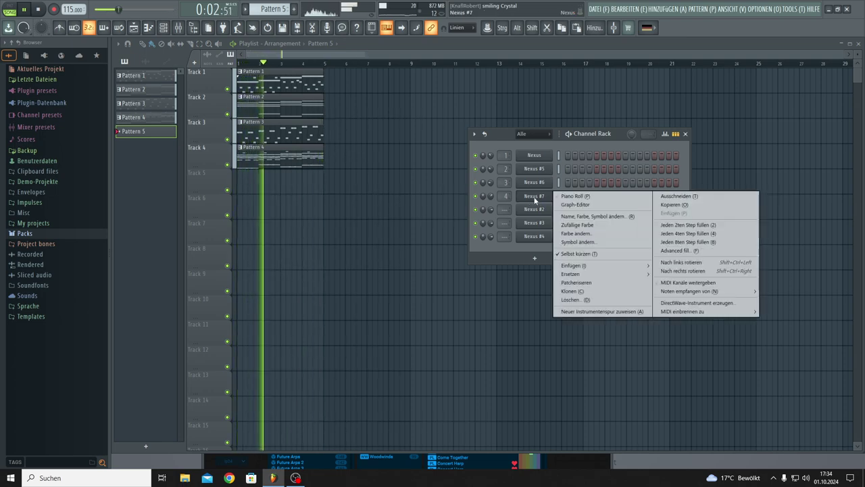
{"action": "left_click", "coordinate": [559, 279]}
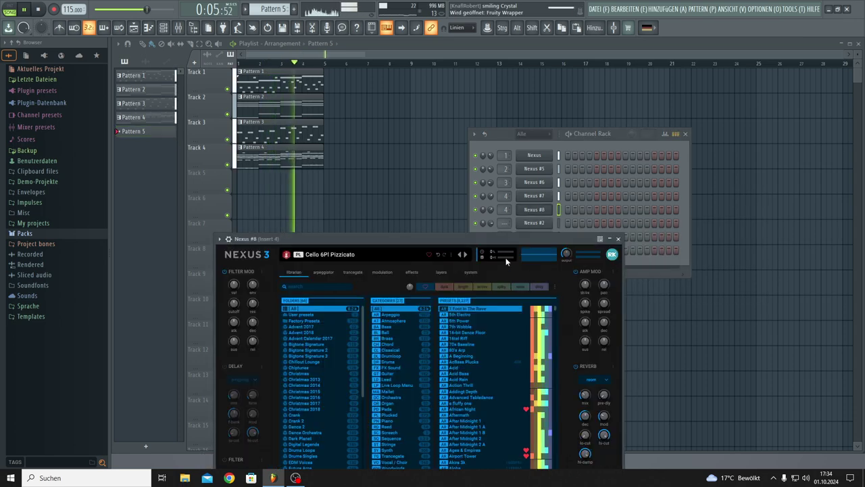
Load the AC3 Strt Electric 2Vel preset from the Guitar category into the cloned Nexus instrument.
{"action": "left_click_drag", "start_coordinate": [497, 242], "coordinate": [653, 121]}
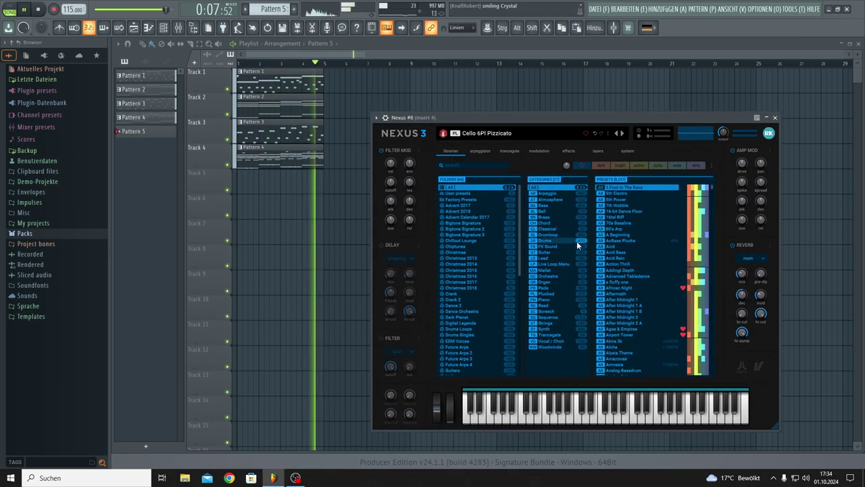
{"action": "left_click", "coordinate": [550, 251]}
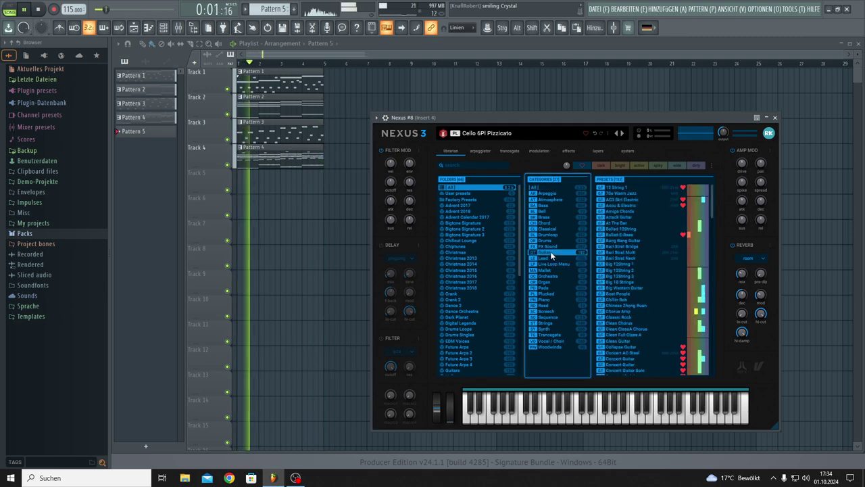
{"action": "left_click", "coordinate": [636, 204]}
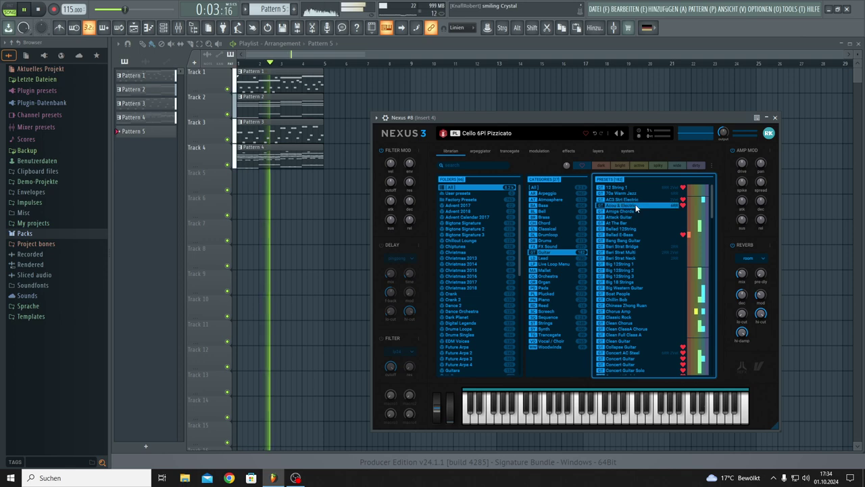
{"action": "left_click", "coordinate": [635, 200]}
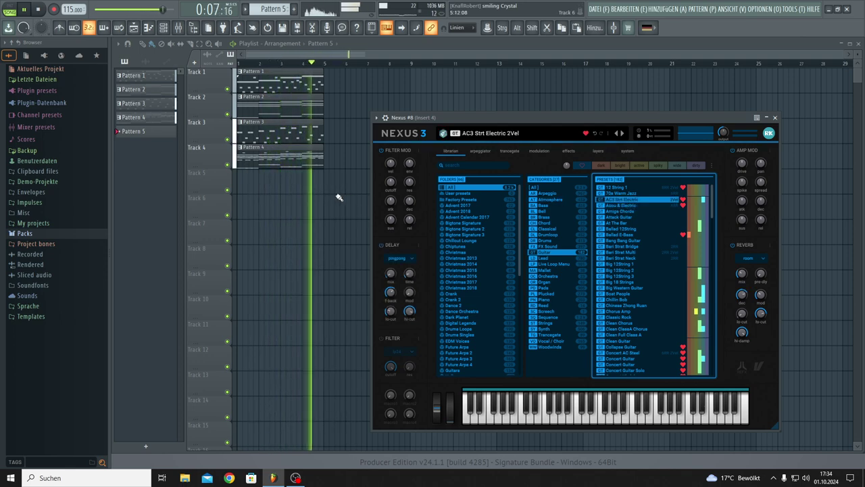
Place Pattern 5 at bar 1 of Track 5 and route the Nexus #8 channel to mixer track 5.
{"action": "left_click", "coordinate": [241, 186]}
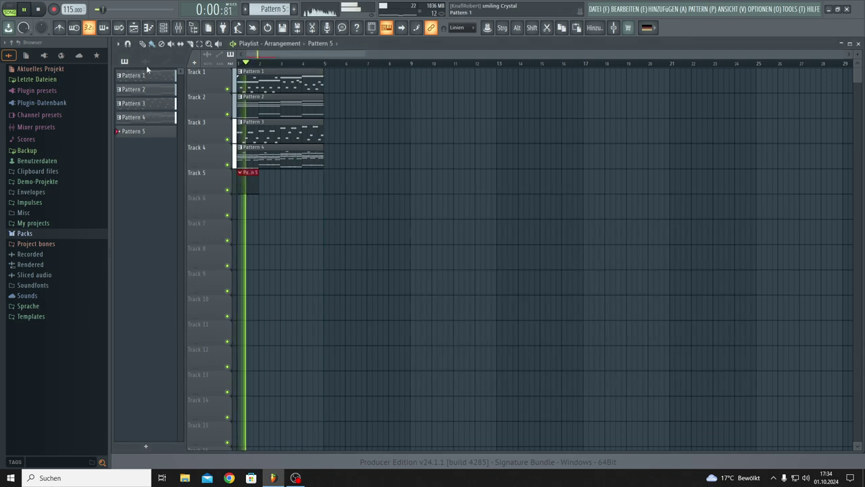
{"action": "left_click", "coordinate": [163, 30]}
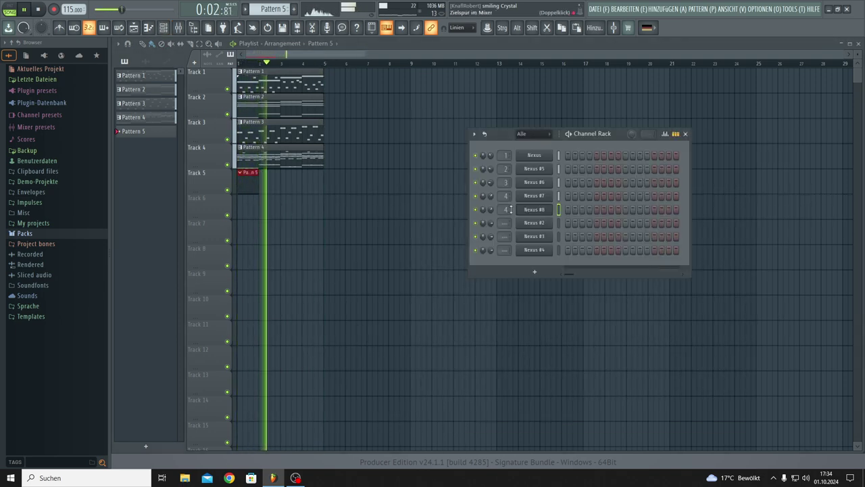
Paste the copied Pattern 2 notes into the Nexus #8 piano roll of Pattern 5.
{"action": "right_click", "coordinate": [536, 211]}
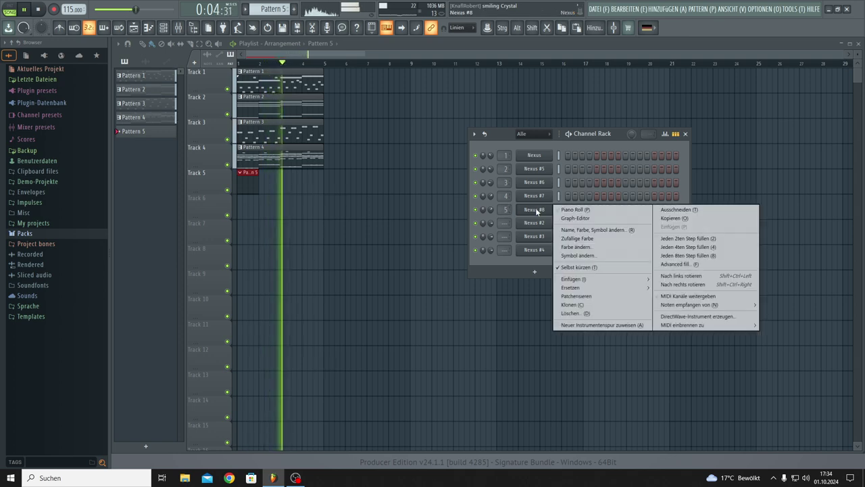
{"action": "left_click", "coordinate": [575, 209]}
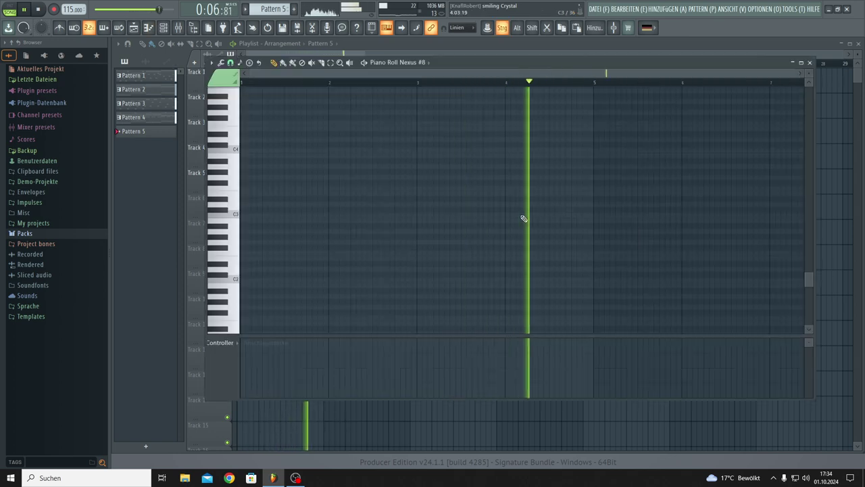
{"action": "key", "text": "ctrl+v"}
{"action": "scroll", "coordinate": [332, 251], "scroll_direction": "up", "scroll_amount": 5}
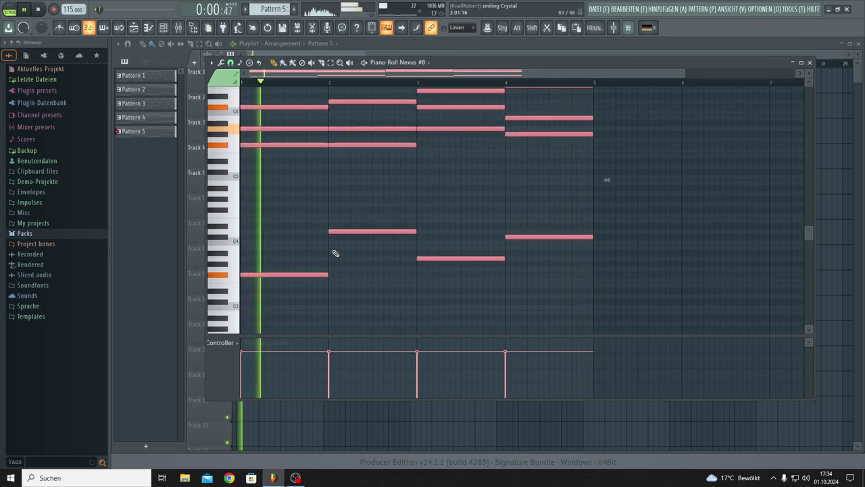
{"action": "scroll", "coordinate": [335, 253], "scroll_direction": "up", "scroll_amount": 3}
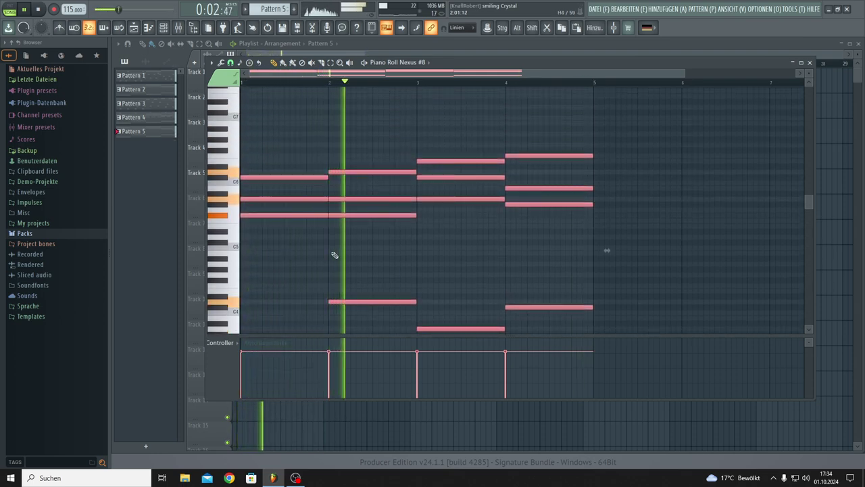
{"action": "scroll", "coordinate": [334, 254], "scroll_direction": "down", "scroll_amount": 1}
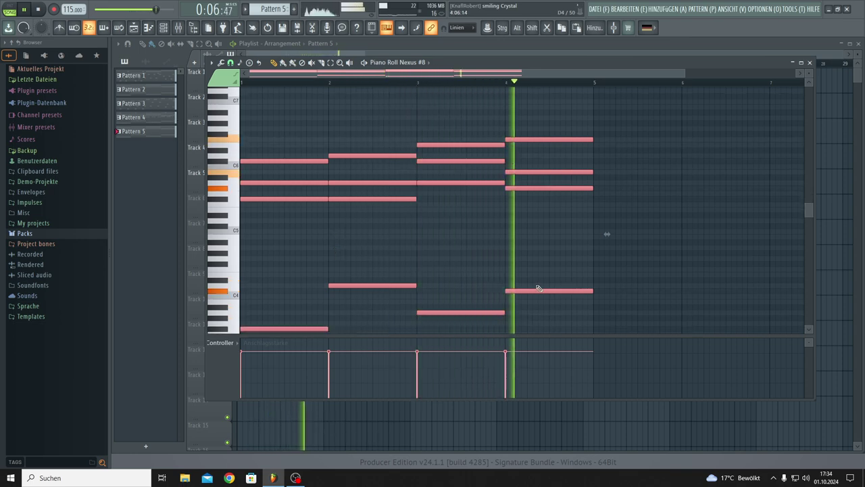
Raise the bass notes of all four chords in the Nexus #8 piano roll by one octave.
{"action": "left_click_drag", "start_coordinate": [559, 258], "coordinate": [235, 244]}
{"action": "scroll", "coordinate": [270, 324], "scroll_direction": "down", "scroll_amount": 1}
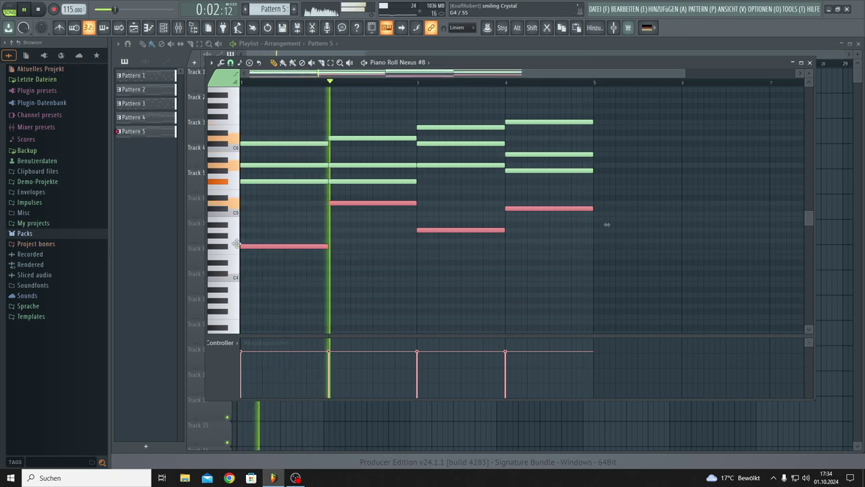
{"action": "scroll", "coordinate": [302, 296], "scroll_direction": "up", "scroll_amount": 3}
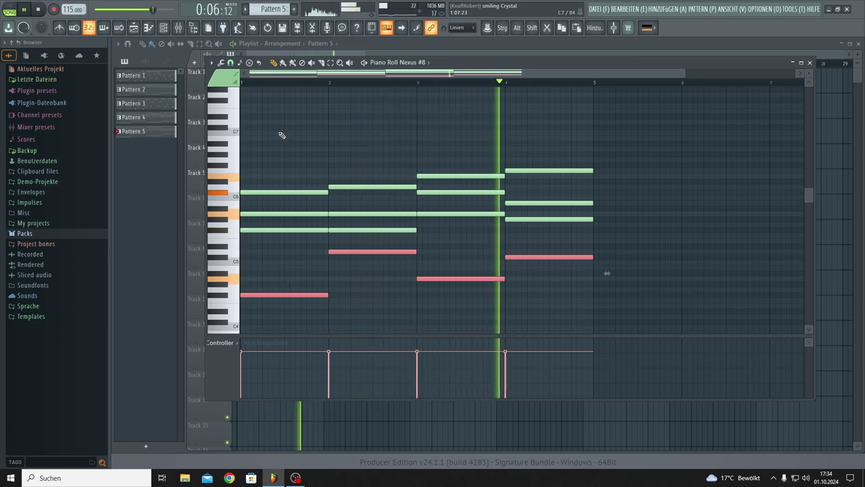
{"action": "key", "text": "ctrl+d"}
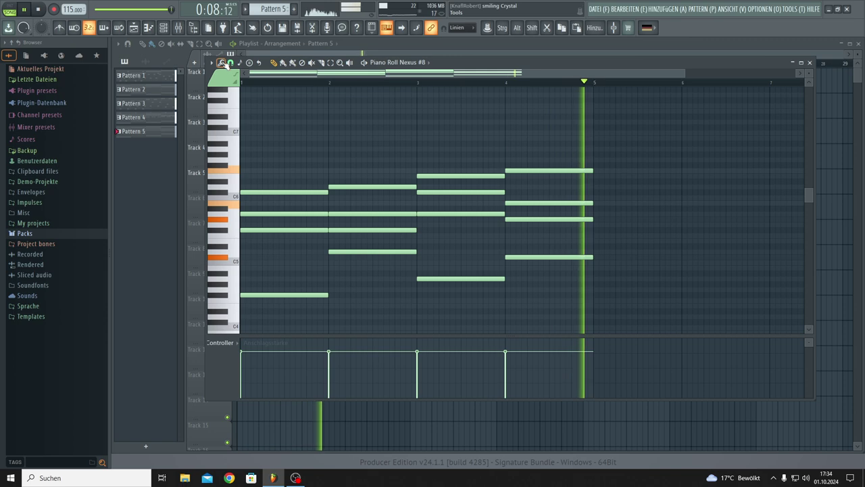
Select all the chord notes and arpeggiate them with the Trance 2 preset, keeping the Normal pattern mode.
{"action": "left_click", "coordinate": [223, 63]}
{"action": "key", "text": "Escape"}
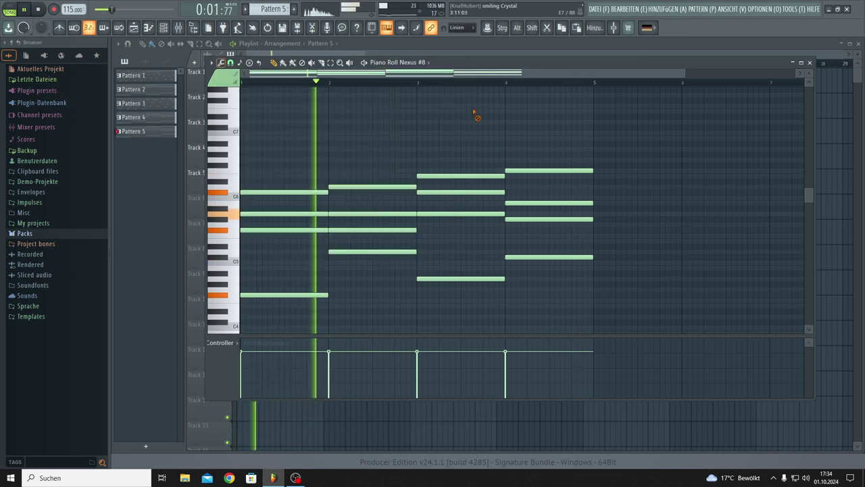
{"action": "key", "text": "ctrl+a"}
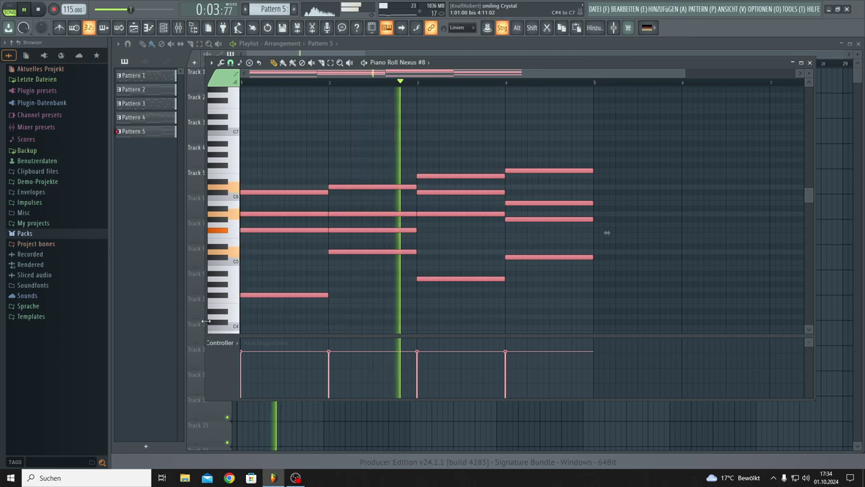
{"action": "left_click", "coordinate": [223, 63]}
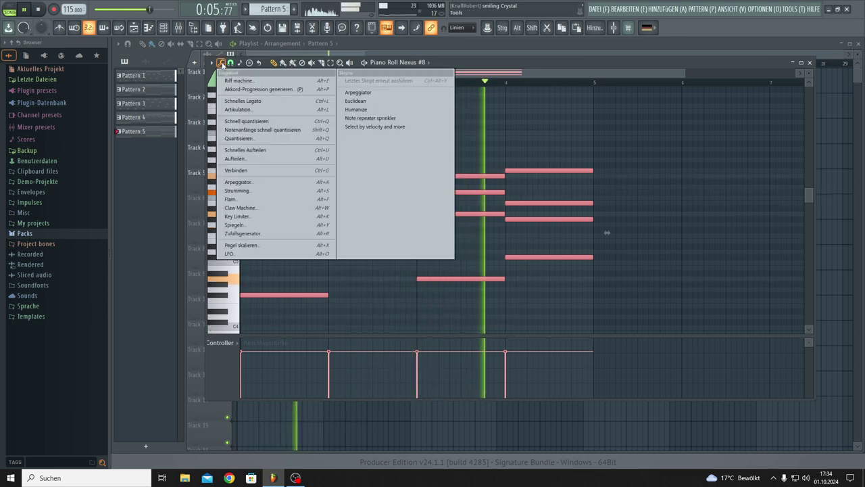
{"action": "left_click", "coordinate": [250, 183]}
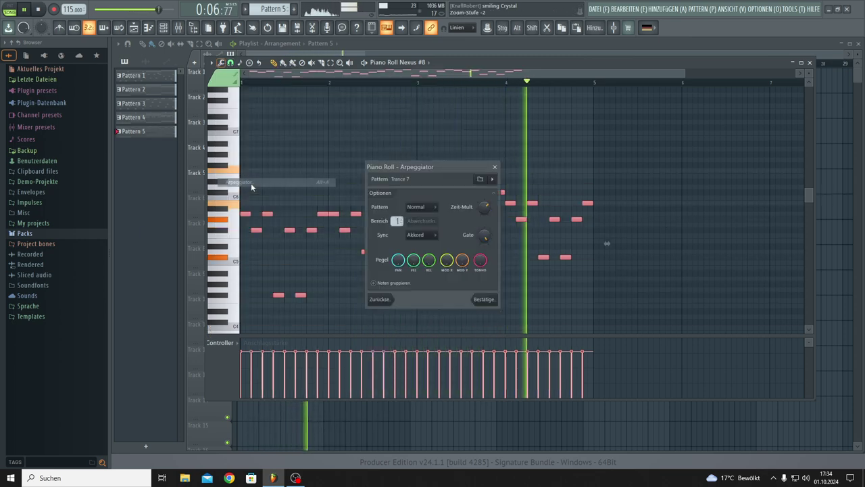
{"action": "left_click", "coordinate": [492, 179]}
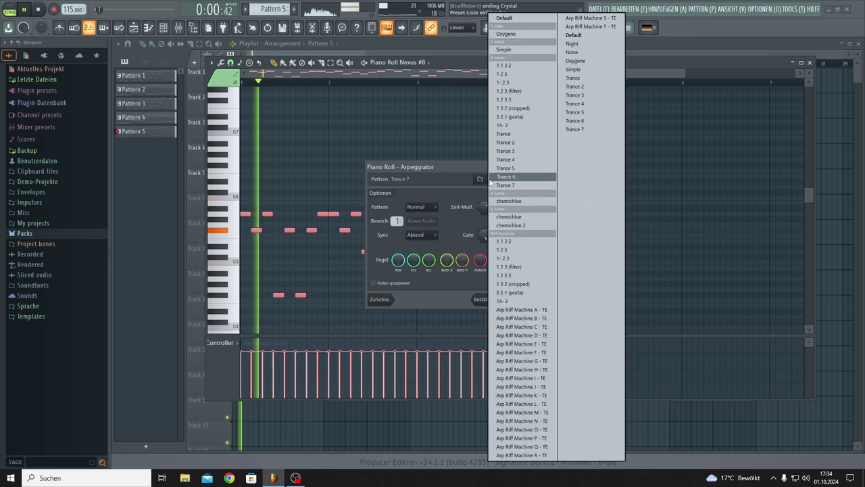
{"action": "left_click", "coordinate": [516, 143]}
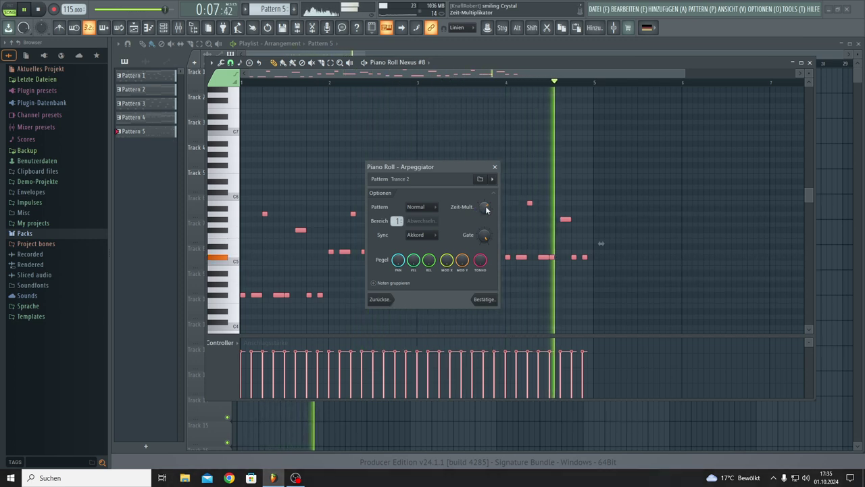
{"action": "left_click", "coordinate": [485, 299]}
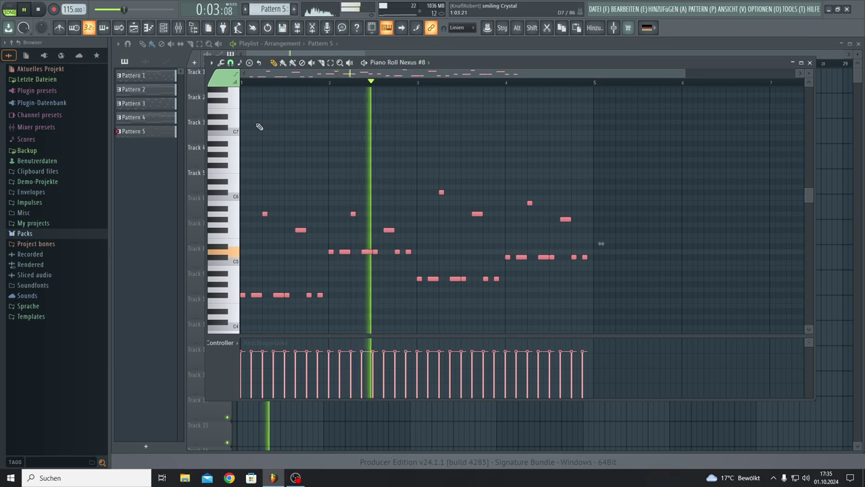
Paste the chords over the arpeggio, arpeggiate them with Trance 2 in Gespiegelt mode, and lower their velocities to about 36%.
{"action": "key", "text": "ctrl+d"}
{"action": "key", "text": "ctrl+z"}
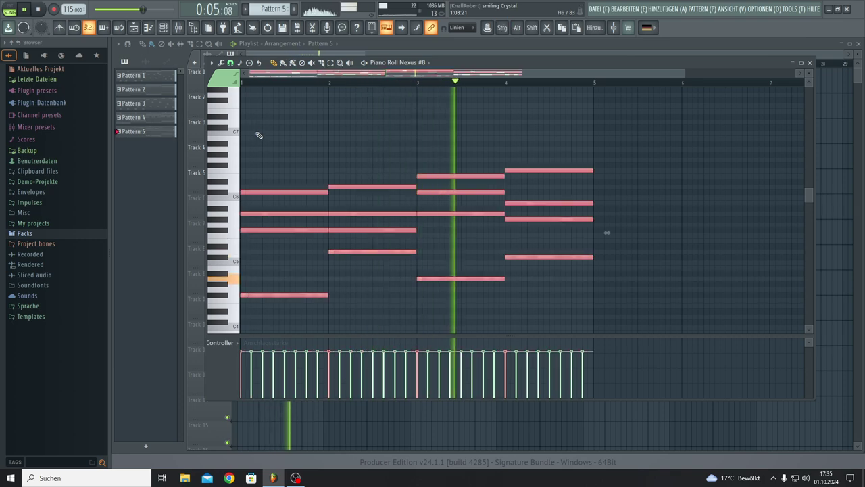
{"action": "left_click", "coordinate": [222, 63]}
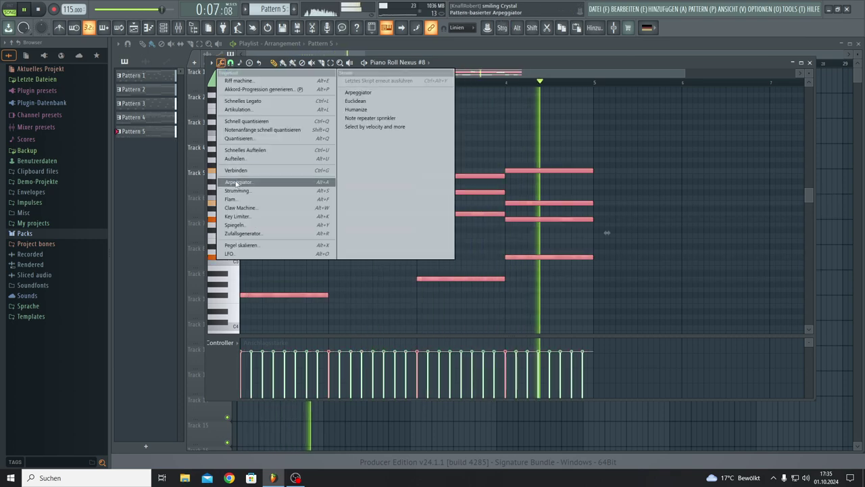
{"action": "left_click", "coordinate": [238, 182]}
{"action": "left_click", "coordinate": [422, 208]}
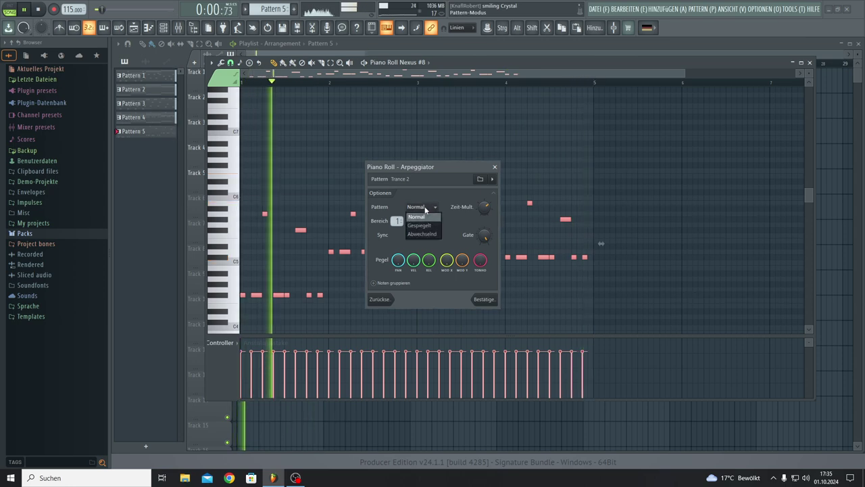
{"action": "left_click", "coordinate": [427, 226]}
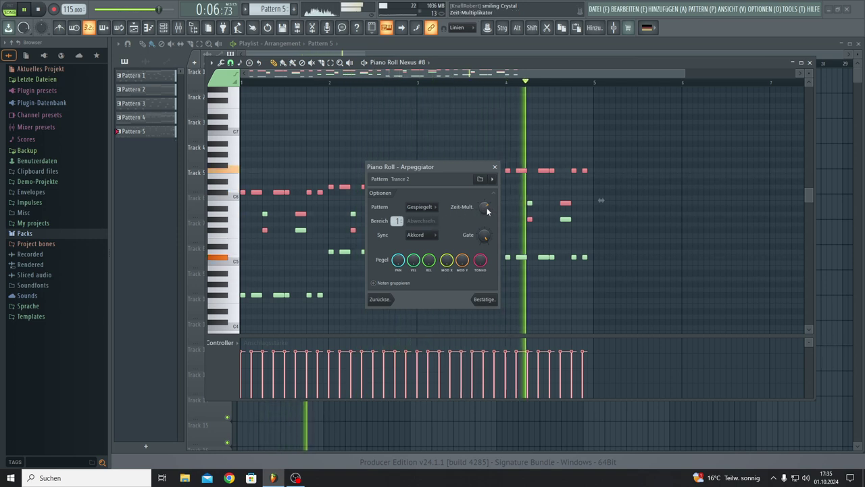
{"action": "left_click", "coordinate": [485, 300]}
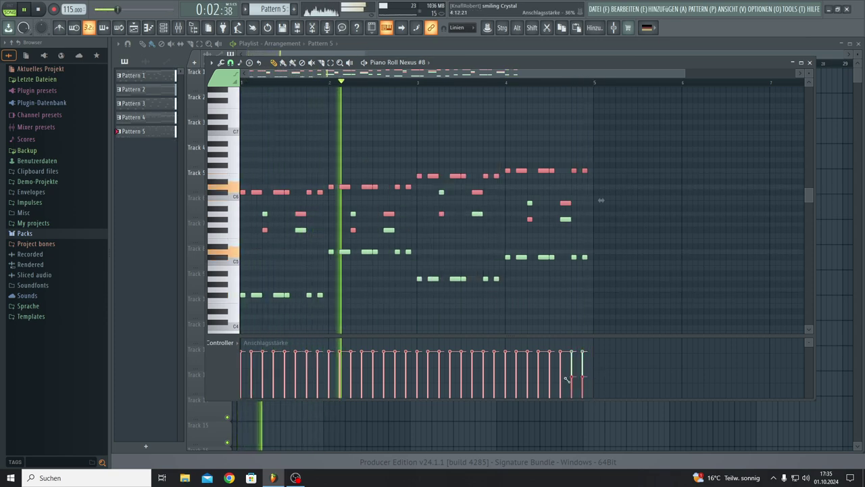
{"action": "left_click_drag", "start_coordinate": [566, 379], "coordinate": [206, 377]}
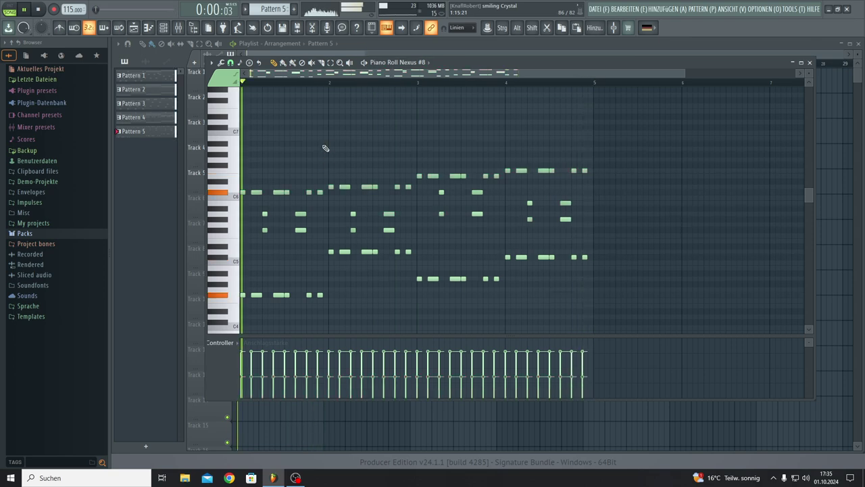
{"action": "key", "text": "ctrl+d"}
Paste the chords once more and apply the Arpeggiator's Trance 5 preset to them in Normal pattern mode.
{"action": "key", "text": "ctrl+z"}
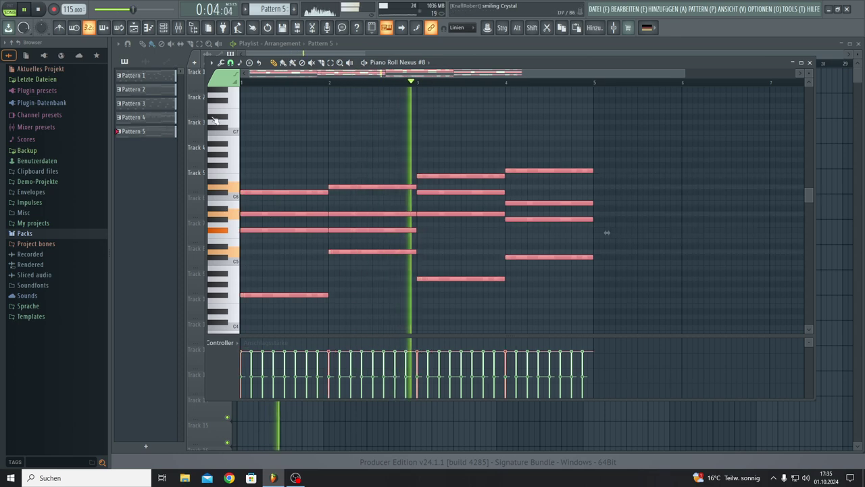
{"action": "left_click", "coordinate": [221, 62]}
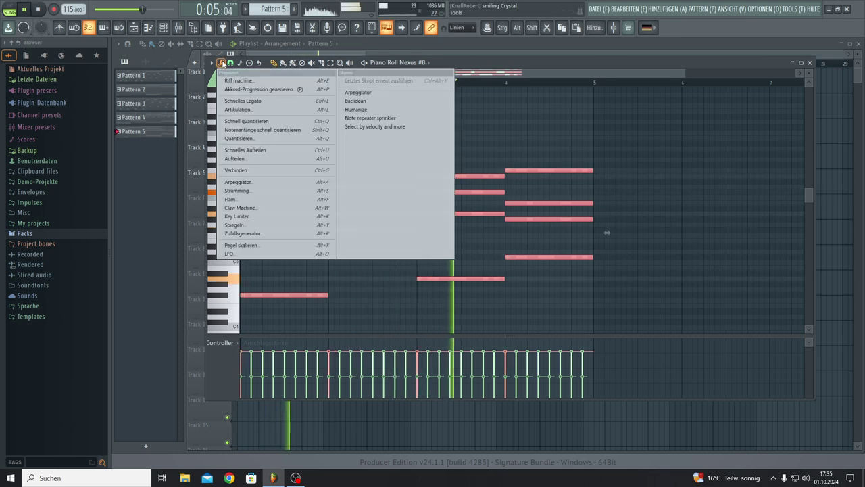
{"action": "left_click", "coordinate": [237, 182]}
{"action": "left_click", "coordinate": [494, 181]}
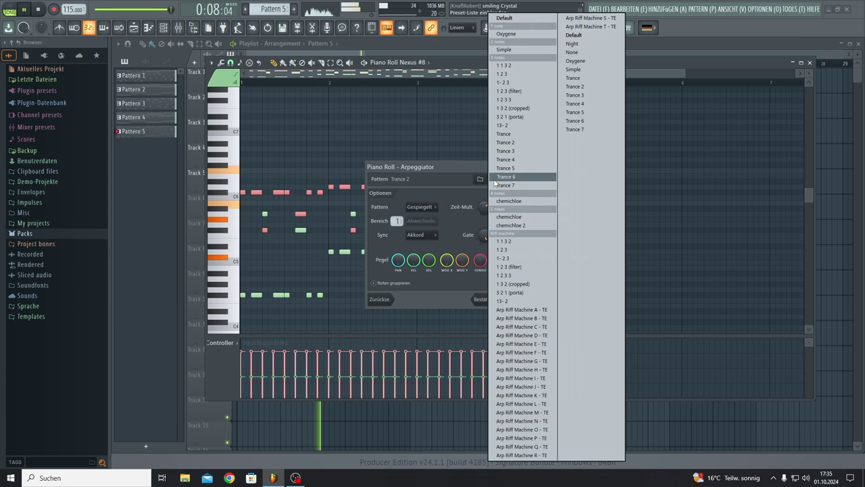
{"action": "left_click", "coordinate": [505, 171]}
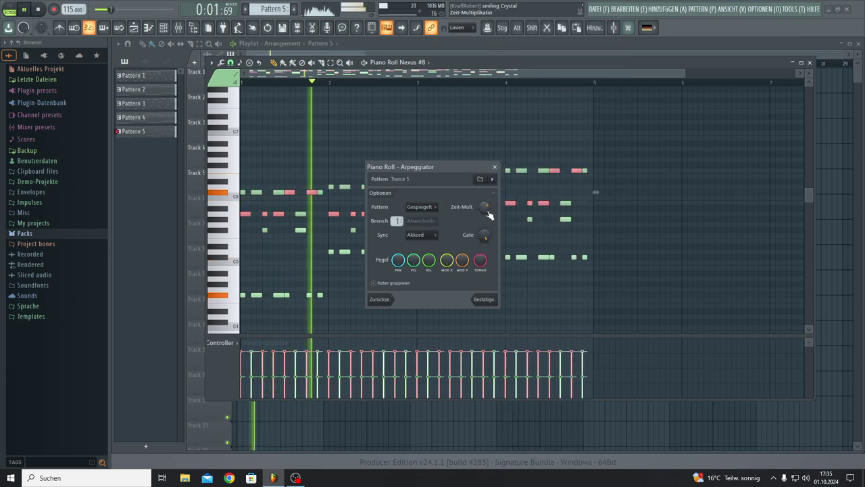
{"action": "scroll", "coordinate": [487, 209], "scroll_direction": "up", "scroll_amount": 1}
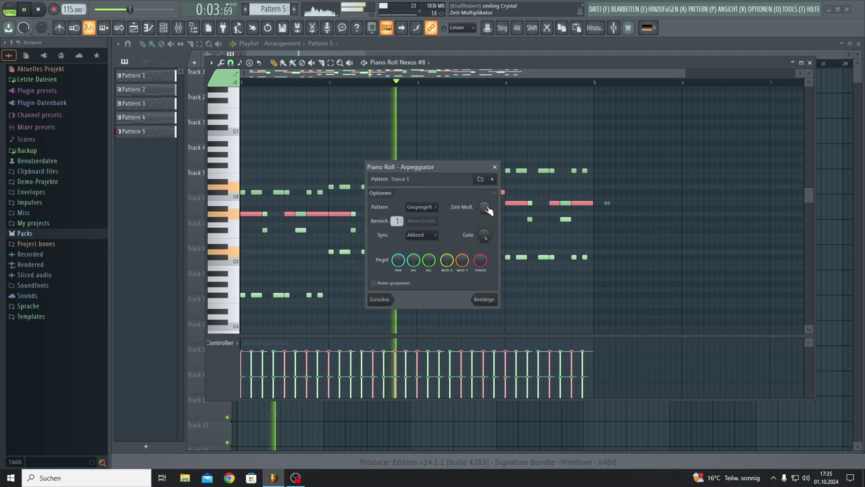
{"action": "left_click", "coordinate": [421, 207]}
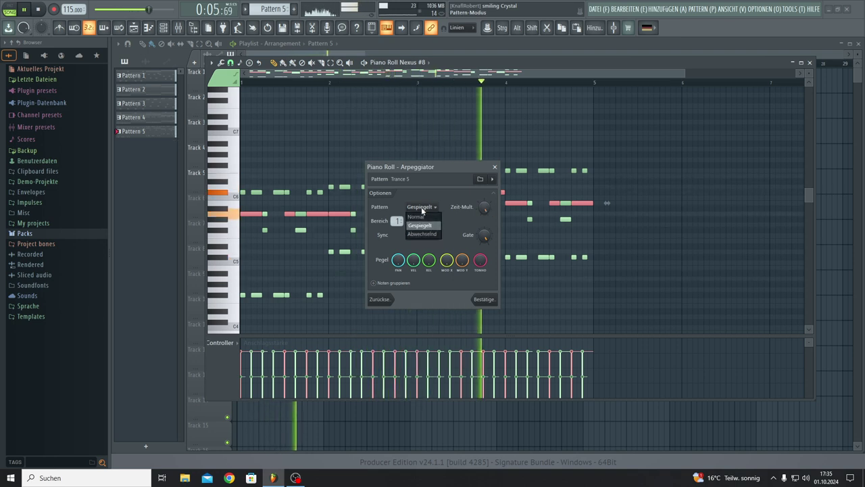
{"action": "left_click", "coordinate": [423, 221]}
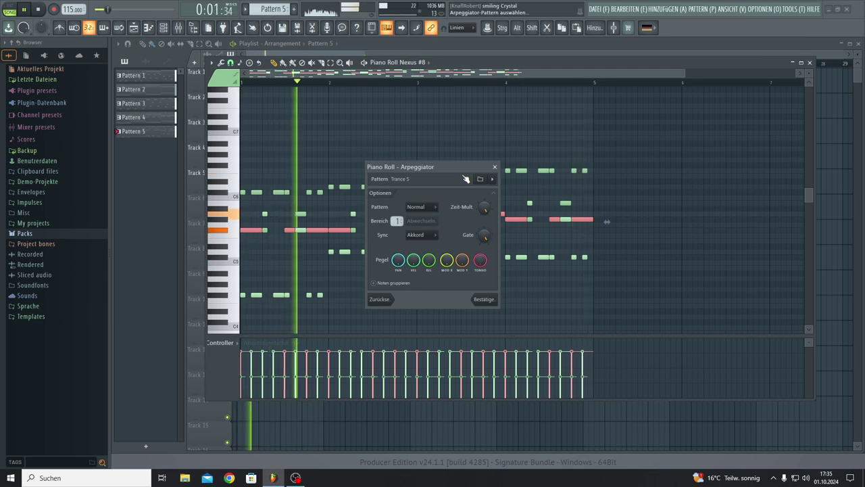
Adjust the Zeit-Mult. of the Trance 5 arpeggio, apply it, and lower the velocities of its notes.
{"action": "left_click_drag", "start_coordinate": [484, 209], "coordinate": [484, 221]}
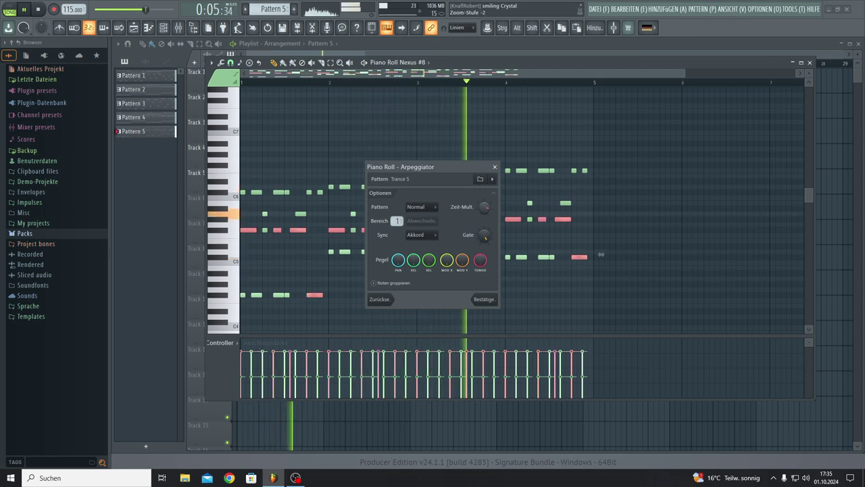
{"action": "scroll", "coordinate": [484, 210], "scroll_direction": "up", "scroll_amount": 1}
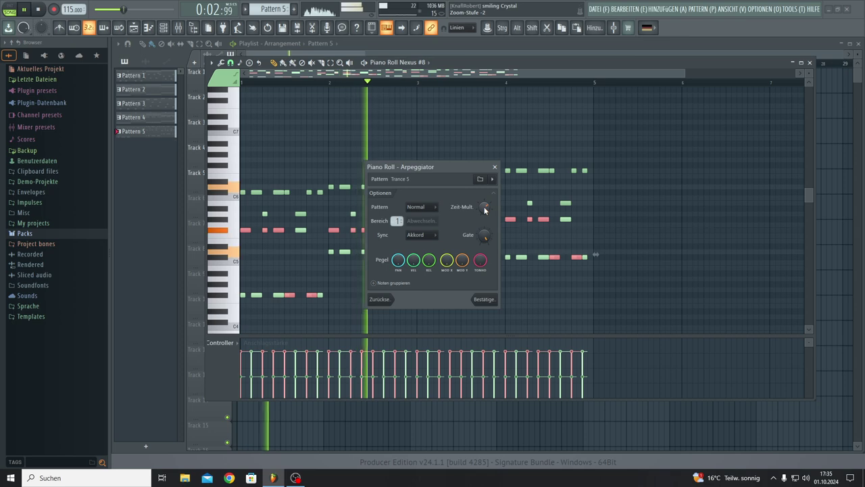
{"action": "left_click", "coordinate": [485, 300]}
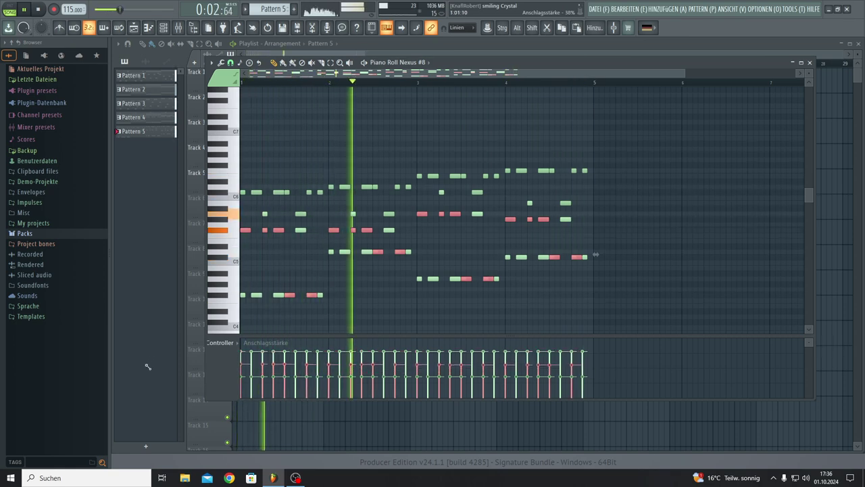
{"action": "left_click", "coordinate": [332, 121]}
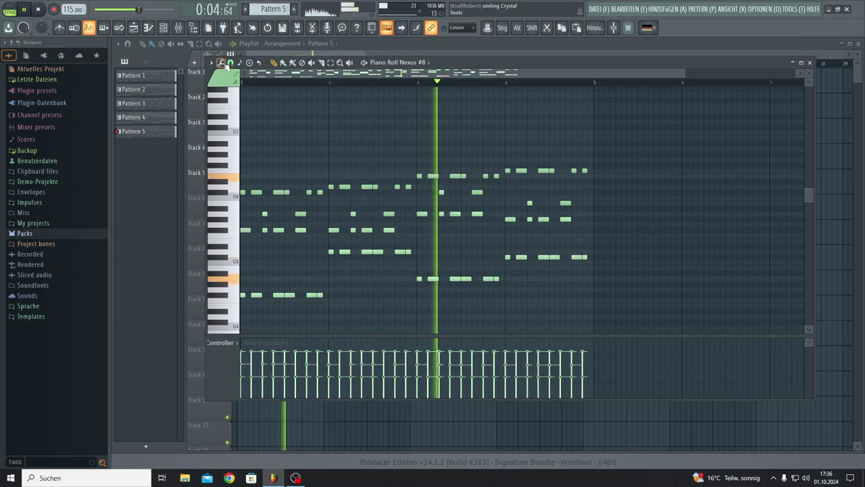
Randomize only the levels of the layered arpeggio notes with the Randomizer and close the piano roll.
{"action": "left_click", "coordinate": [221, 62]}
{"action": "left_click", "coordinate": [243, 233]}
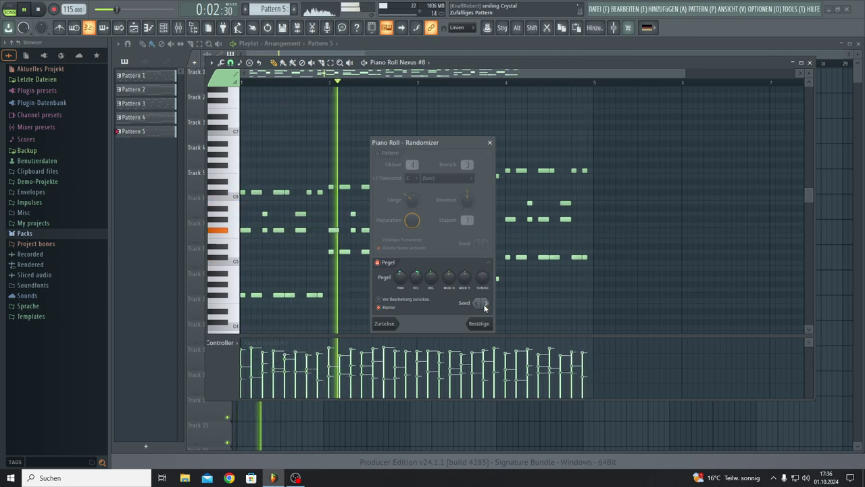
{"action": "left_click", "coordinate": [485, 325]}
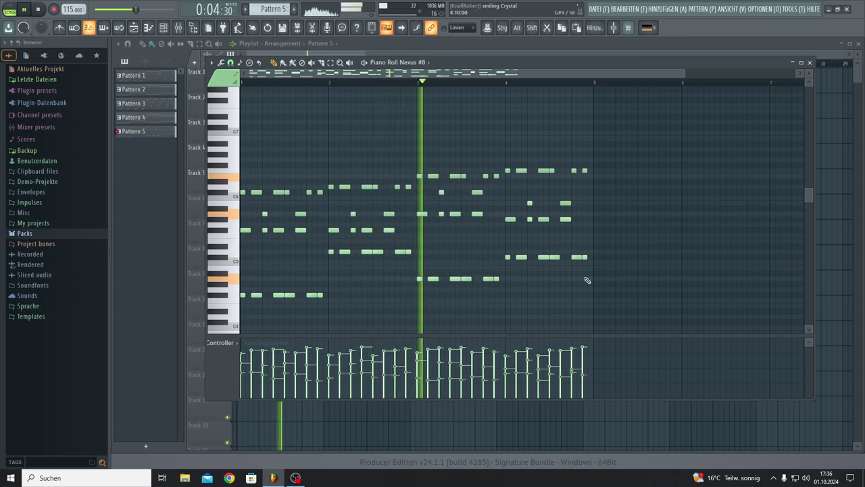
{"action": "key", "text": "F7"}
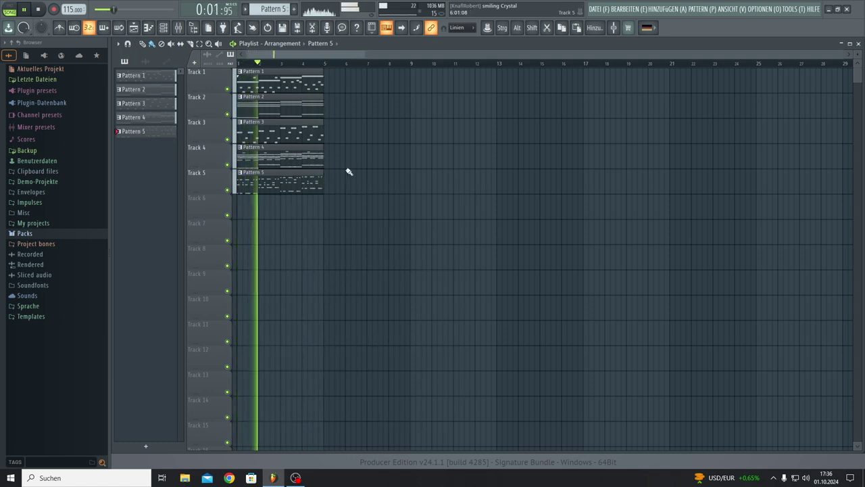
Create Pattern 6 and clone the Nexus #8 channel in the channel rack.
{"action": "left_click", "coordinate": [163, 27]}
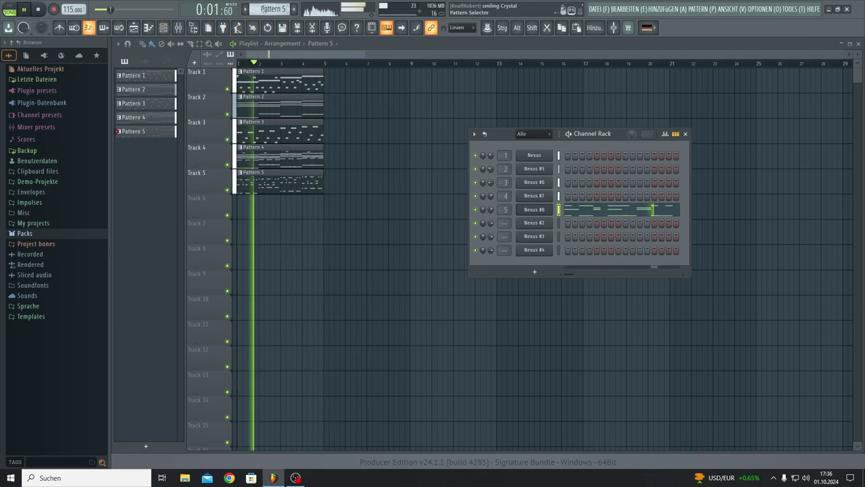
{"action": "left_click", "coordinate": [294, 9]}
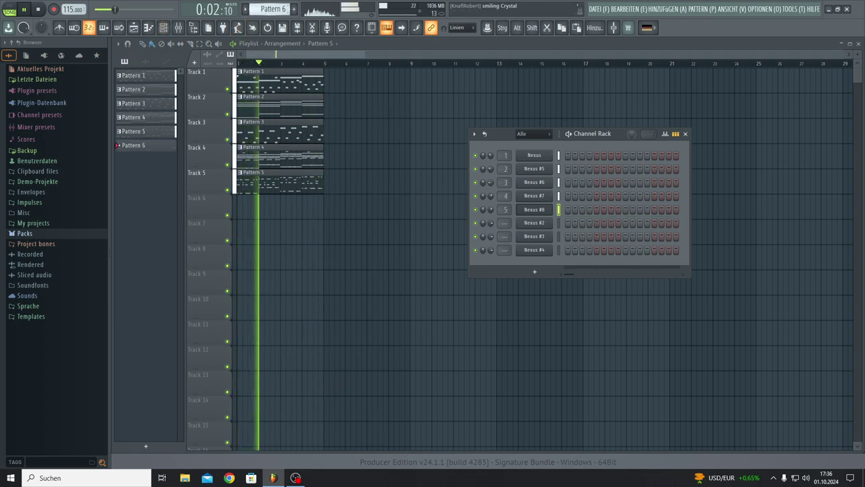
{"action": "right_click", "coordinate": [529, 213]}
{"action": "left_click", "coordinate": [571, 305]}
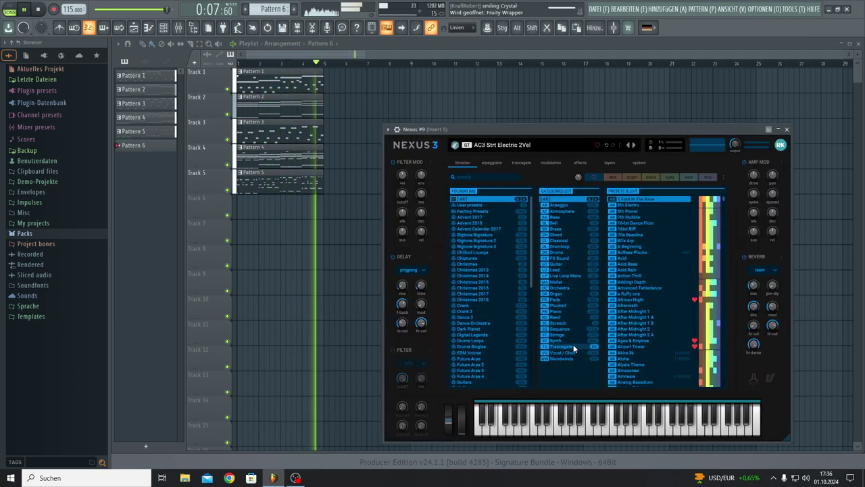
Load the Adagio Strings 1 preset from the Strings category into the cloned Nexus instrument and return to the channel rack.
{"action": "left_click", "coordinate": [561, 335]}
{"action": "left_click", "coordinate": [636, 234]}
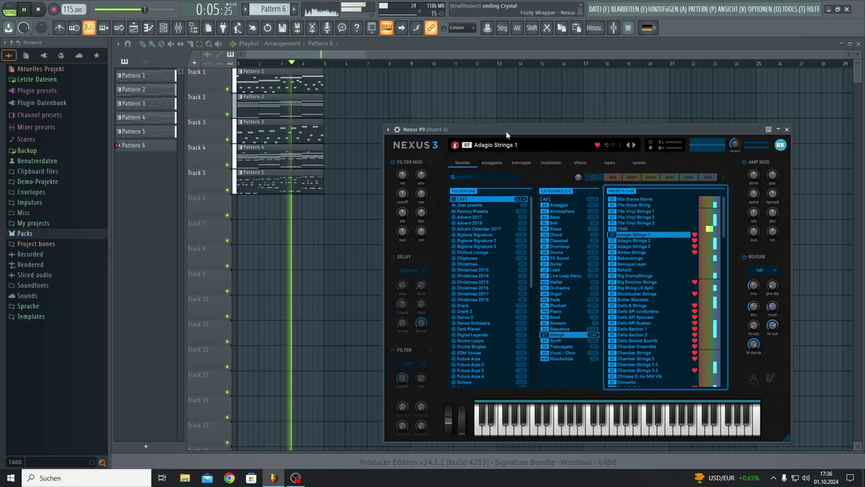
{"action": "left_click_drag", "start_coordinate": [506, 131], "coordinate": [526, 231]}
{"action": "left_click", "coordinate": [582, 134]}
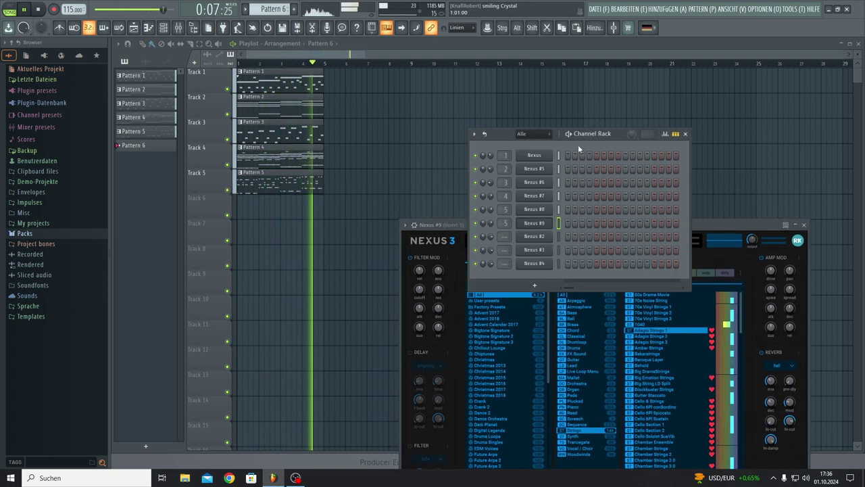
Paste the copied chords into the Nexus #9 piano roll and place Pattern 6 at the start of Track 6.
{"action": "right_click", "coordinate": [548, 223]}
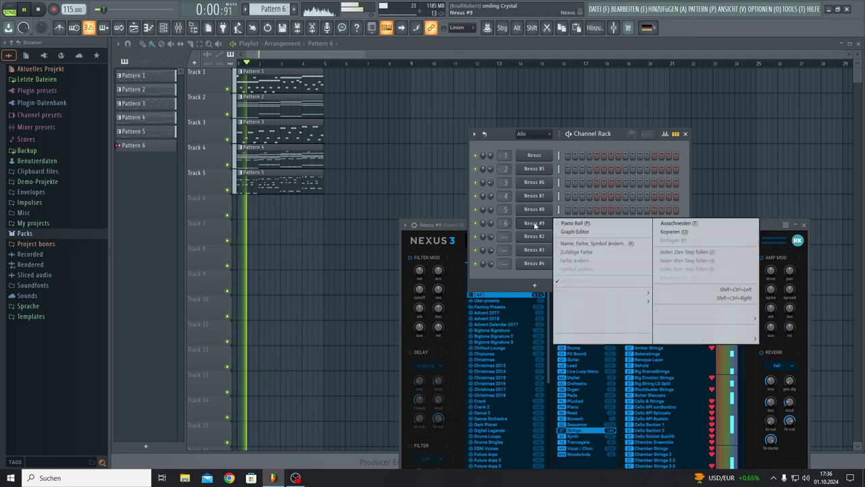
{"action": "left_click", "coordinate": [568, 224]}
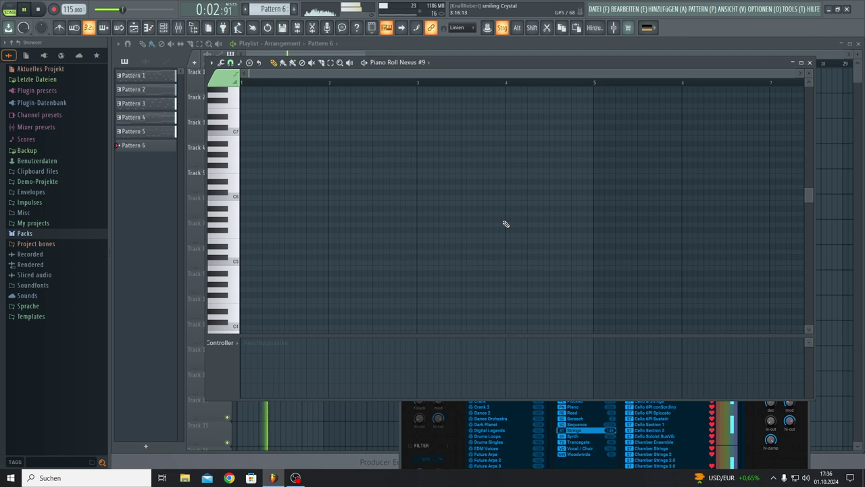
{"action": "key", "text": "ctrl+v"}
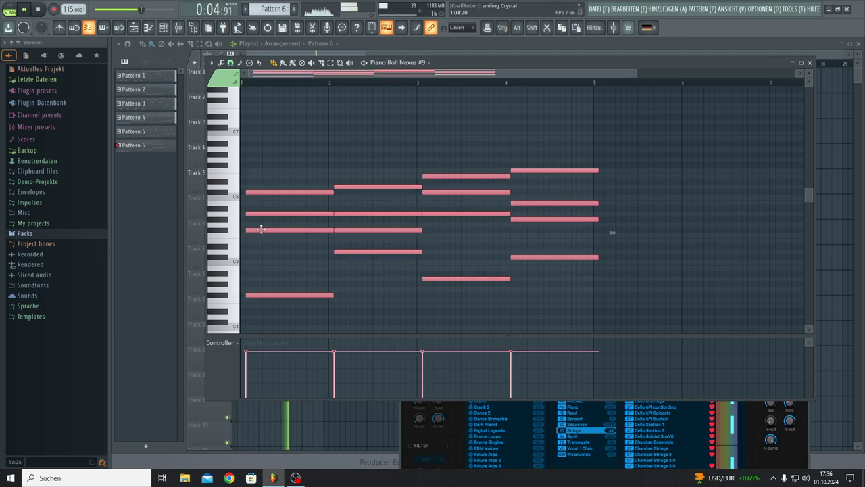
{"action": "key", "text": "F7"}
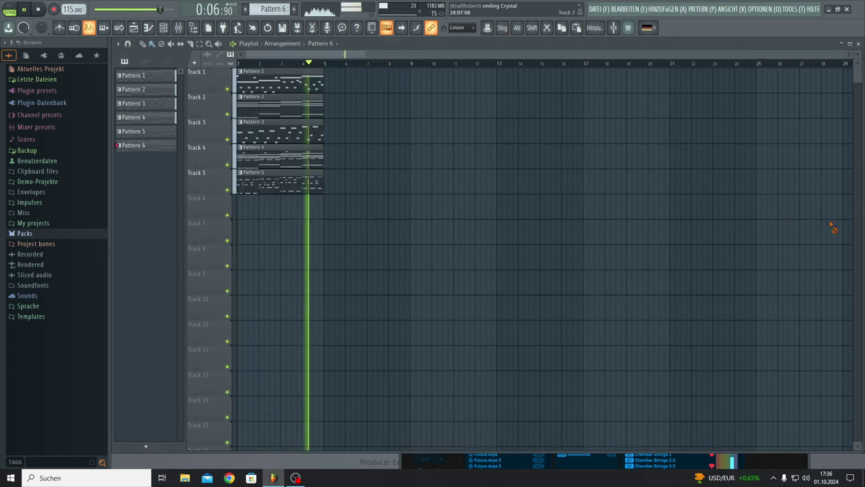
{"action": "left_click", "coordinate": [244, 214]}
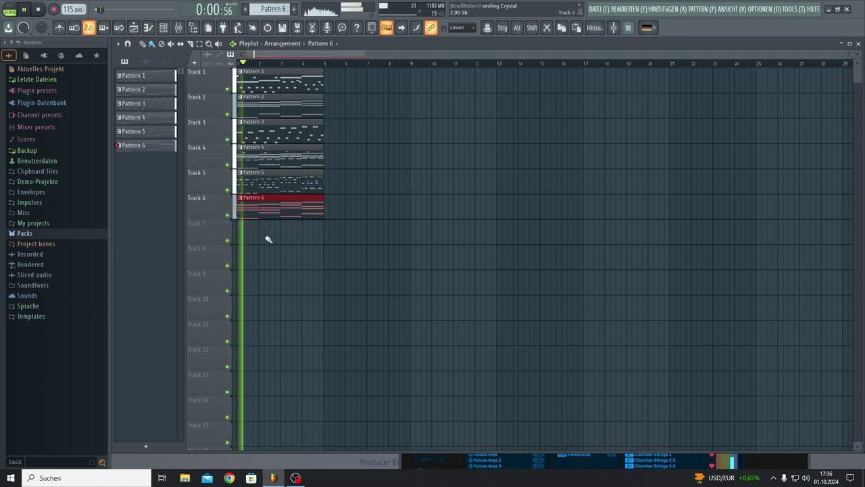
Audition Adagio Strings 2, Adagio Strings 3 and Amber Strings in Nexus #9, load Big DramaStrings and lower its output to 34.
{"action": "left_click", "coordinate": [162, 27]}
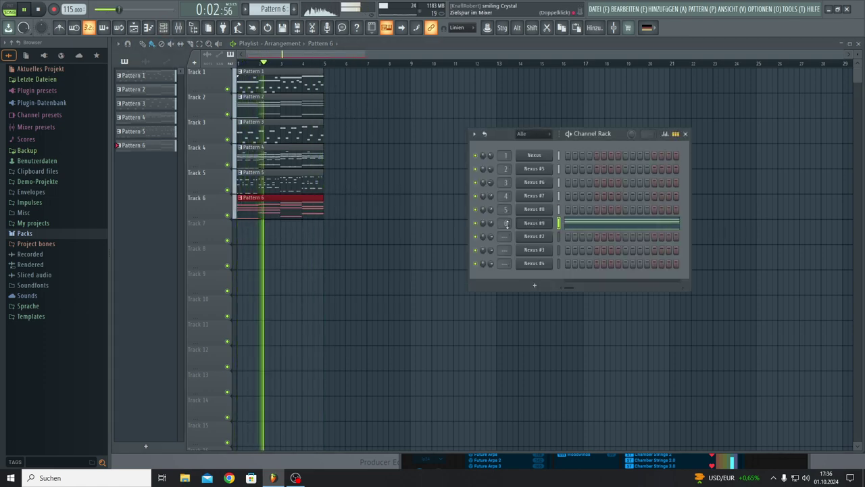
{"action": "left_click", "coordinate": [526, 223]}
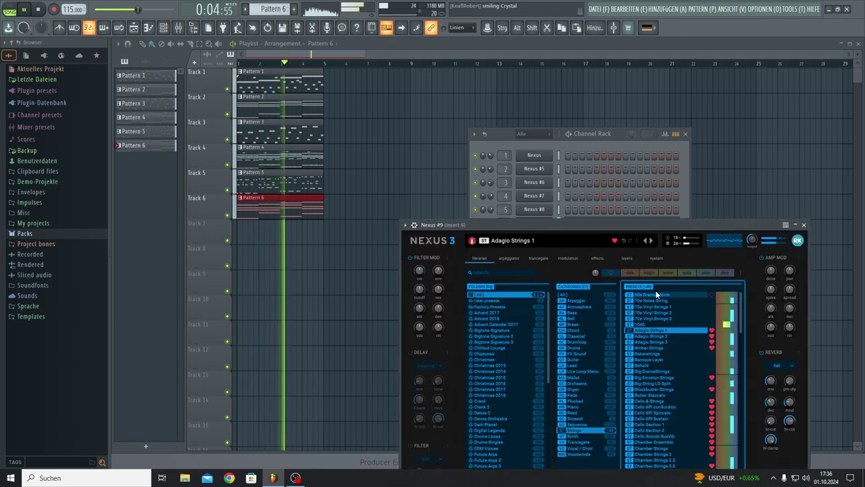
{"action": "left_click", "coordinate": [651, 241]}
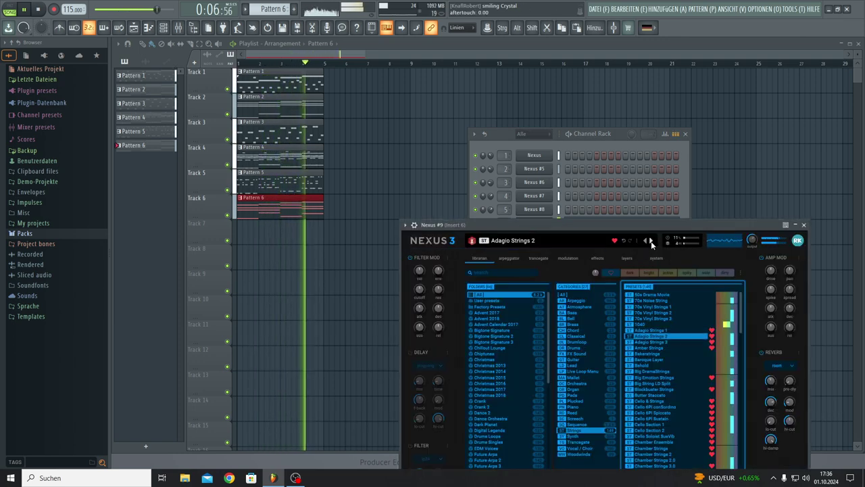
{"action": "left_click", "coordinate": [648, 241]}
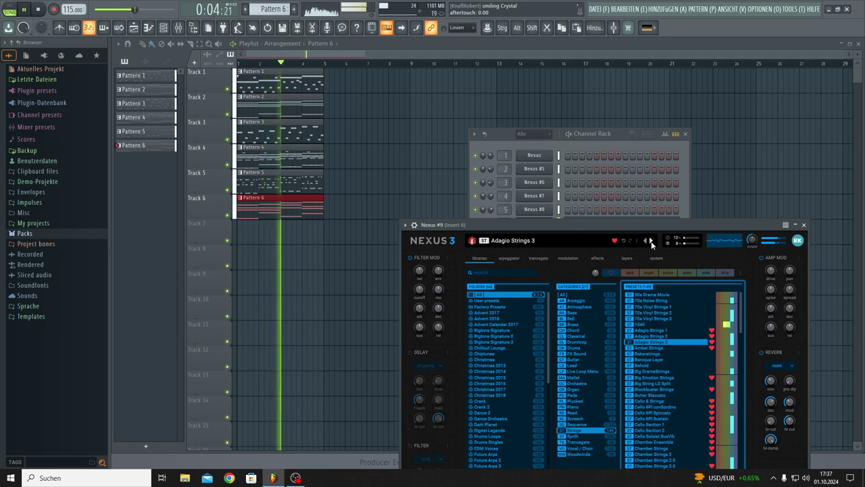
{"action": "left_click", "coordinate": [672, 349]}
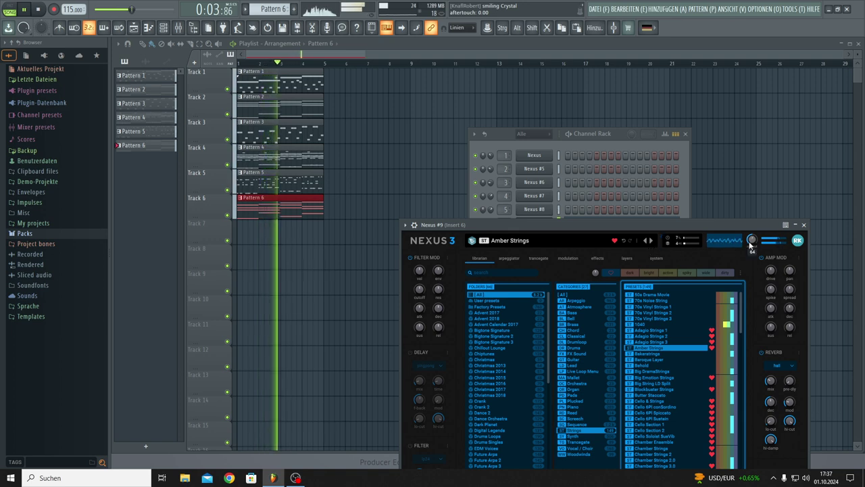
{"action": "left_click_drag", "start_coordinate": [752, 241], "coordinate": [755, 252]}
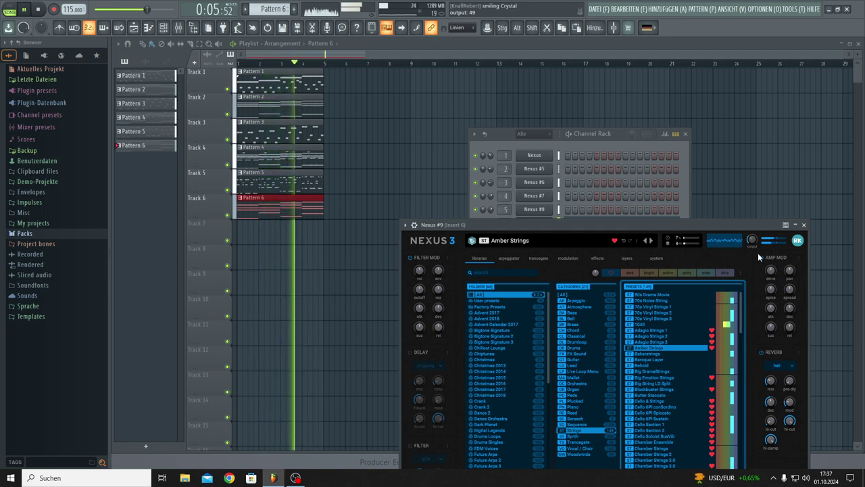
{"action": "left_click", "coordinate": [659, 373]}
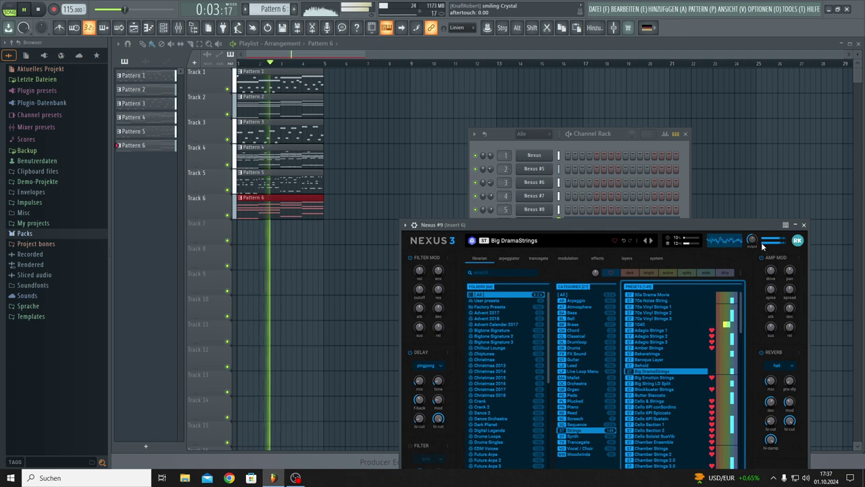
{"action": "left_click_drag", "start_coordinate": [751, 240], "coordinate": [759, 261]}
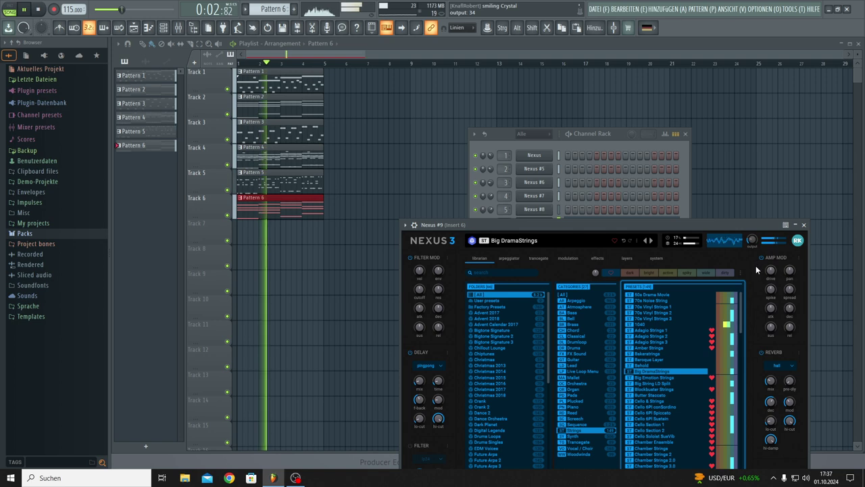
Clone the Nexus #9 channel and load Cello 6Pl conSordino from the Strings category into the clone.
{"action": "left_click", "coordinate": [602, 134]}
{"action": "right_click", "coordinate": [536, 227]}
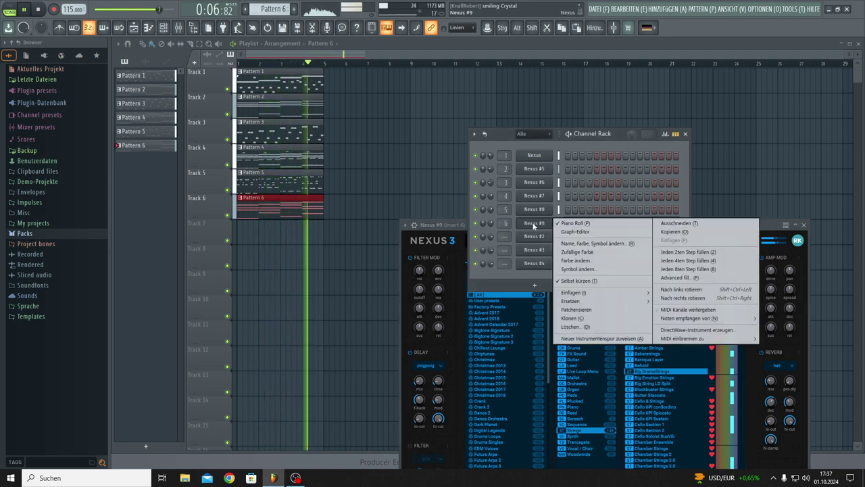
{"action": "left_click", "coordinate": [574, 320]}
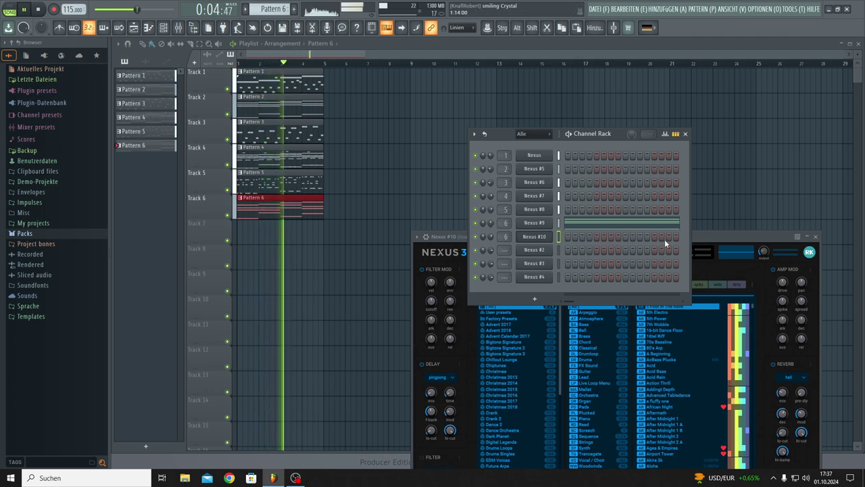
{"action": "left_click", "coordinate": [698, 239]}
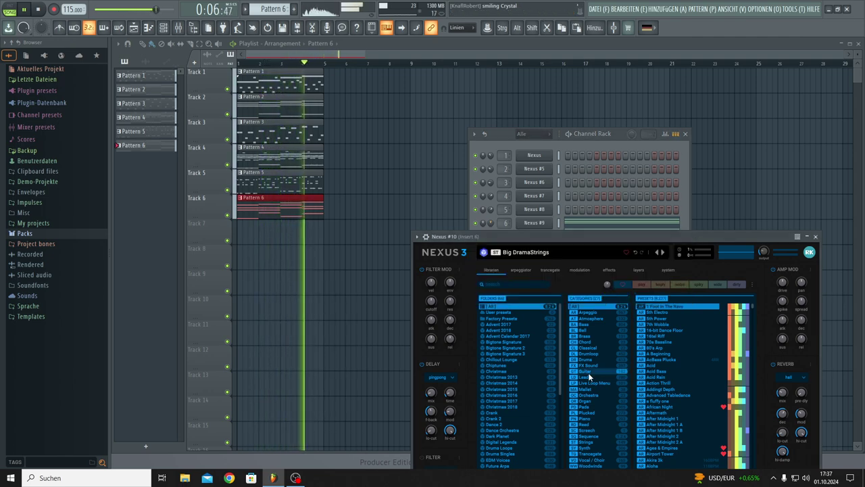
{"action": "left_click", "coordinate": [590, 441]}
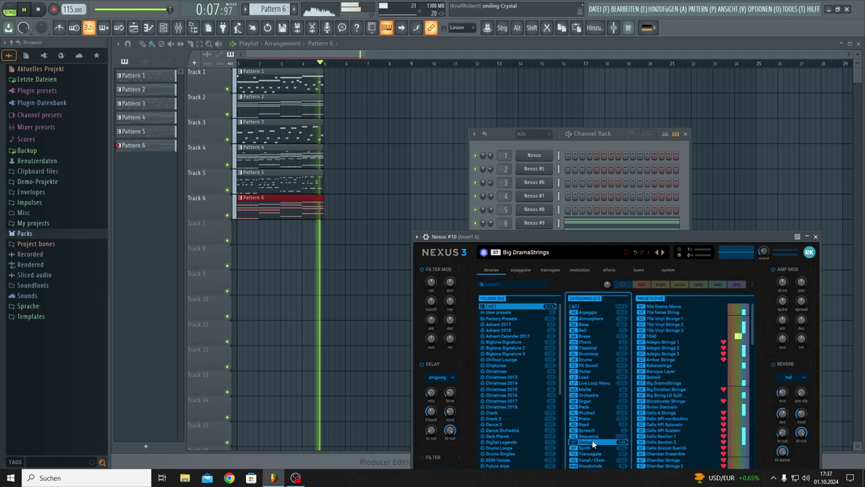
{"action": "left_click", "coordinate": [674, 419]}
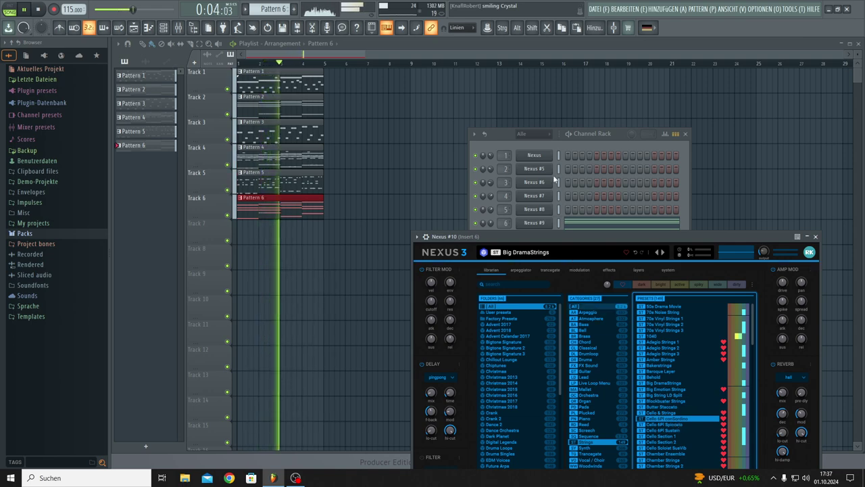
Create Pattern 7 and paste the copied chords into the Nexus #10 piano roll.
{"action": "left_click", "coordinate": [246, 9]}
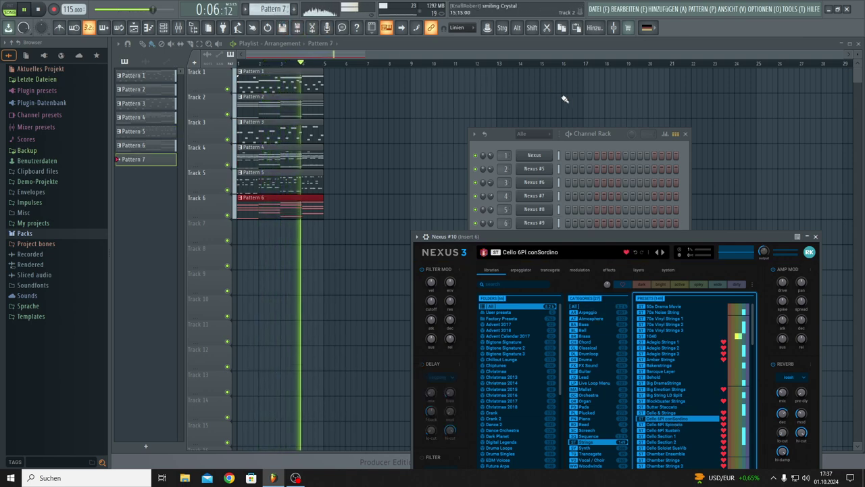
{"action": "left_click_drag", "start_coordinate": [593, 135], "coordinate": [504, 78]}
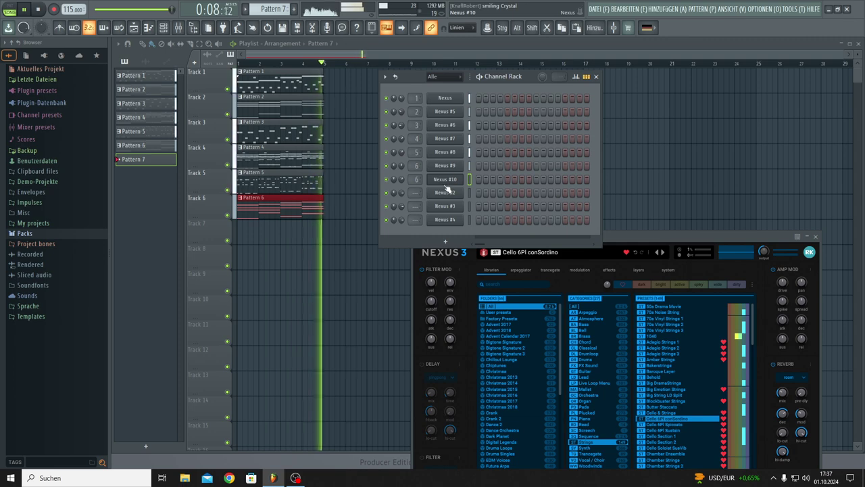
{"action": "right_click", "coordinate": [463, 175]}
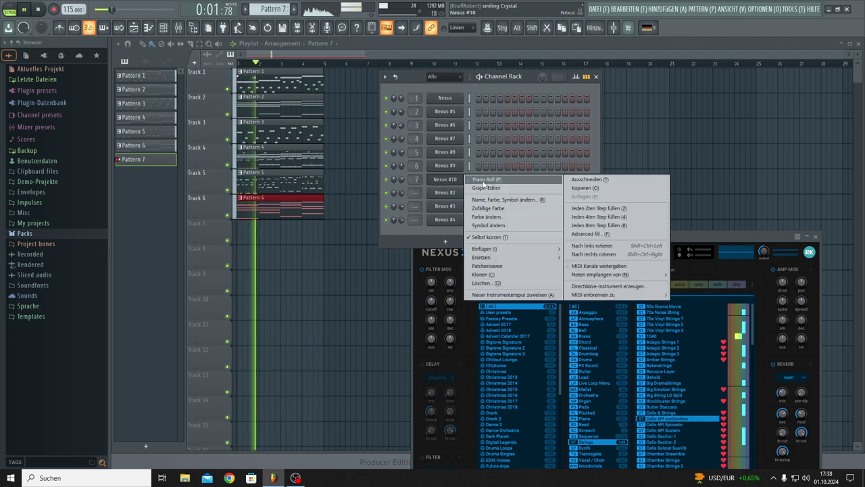
{"action": "left_click", "coordinate": [477, 180]}
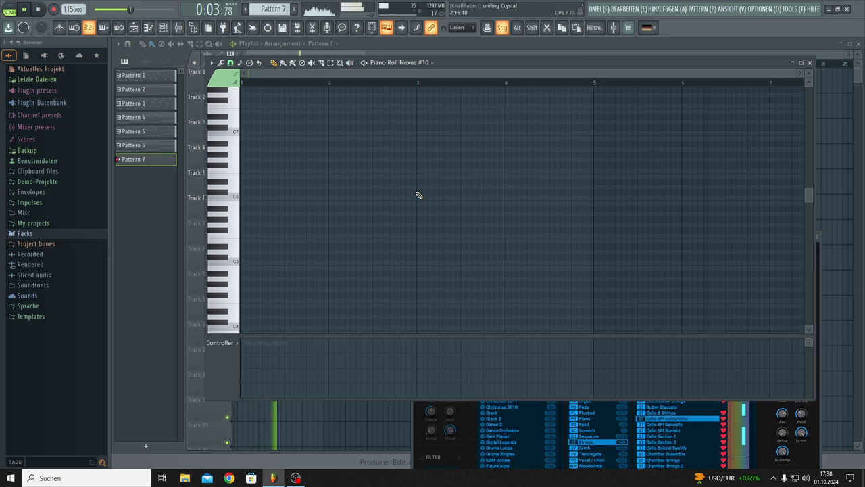
{"action": "key", "text": "ctrl+v"}
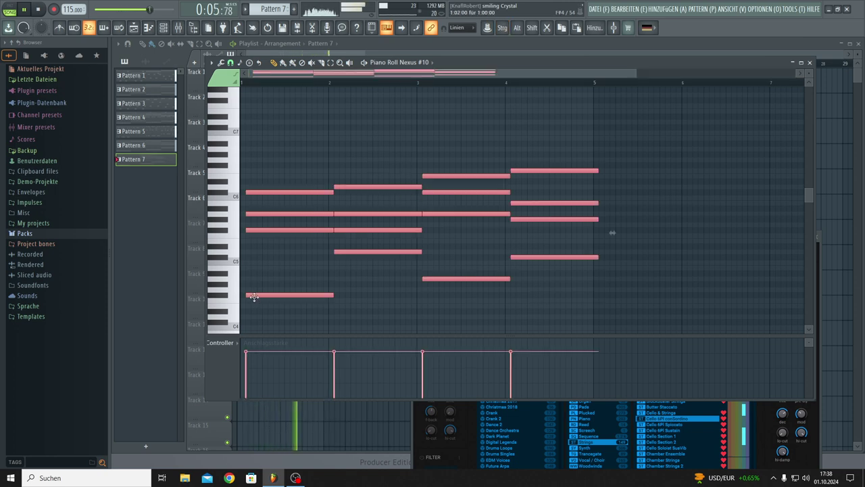
Align the pasted chords with the start of bar 1 and raise only their four lowest notes by two octaves.
{"action": "left_click_drag", "start_coordinate": [572, 322], "coordinate": [258, 244]}
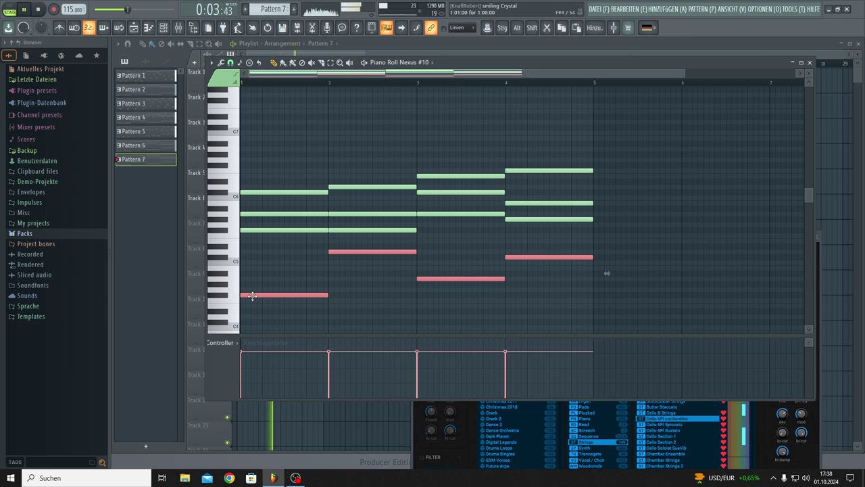
{"action": "left_click_drag", "start_coordinate": [251, 296], "coordinate": [228, 164]}
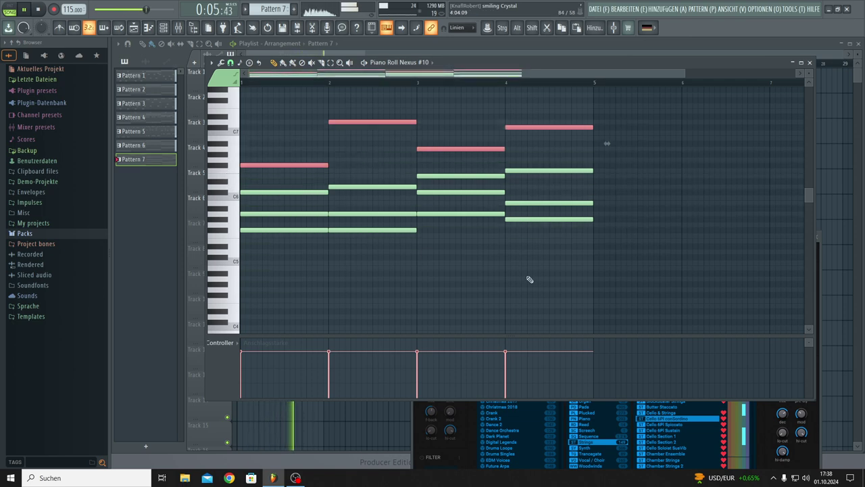
Move all the Nexus #10 notes down one octave and place Pattern 7 at the start of Track 7.
{"action": "left_click_drag", "start_coordinate": [618, 298], "coordinate": [236, 82]}
{"action": "scroll", "coordinate": [304, 272], "scroll_direction": "down", "scroll_amount": 3}
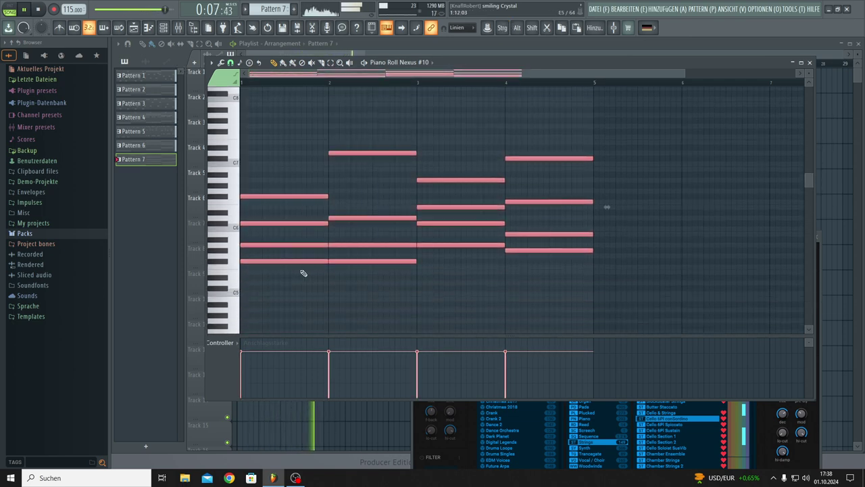
{"action": "scroll", "coordinate": [265, 270], "scroll_direction": "down", "scroll_amount": 3}
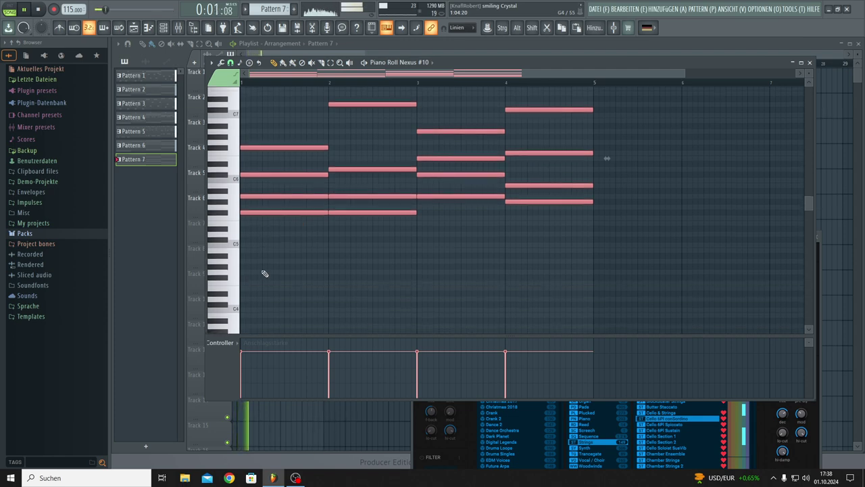
{"action": "left_click_drag", "start_coordinate": [251, 212], "coordinate": [224, 275]}
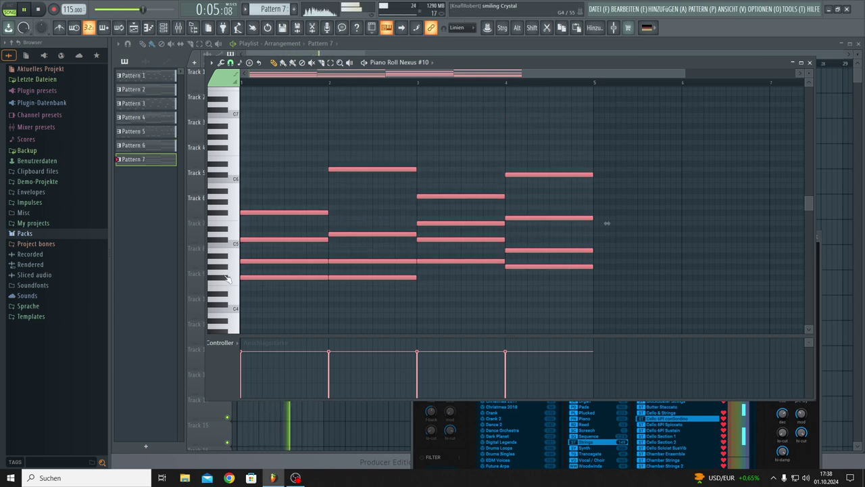
{"action": "left_click", "coordinate": [836, 269]}
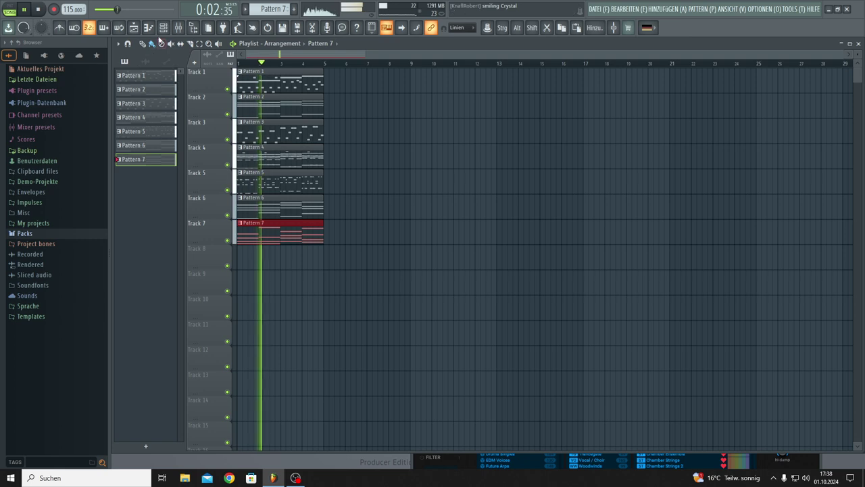
Clone the Nexus #10 channel and load Cello Soloist SusVib from the Strings category into the clone.
{"action": "key", "text": "F6"}
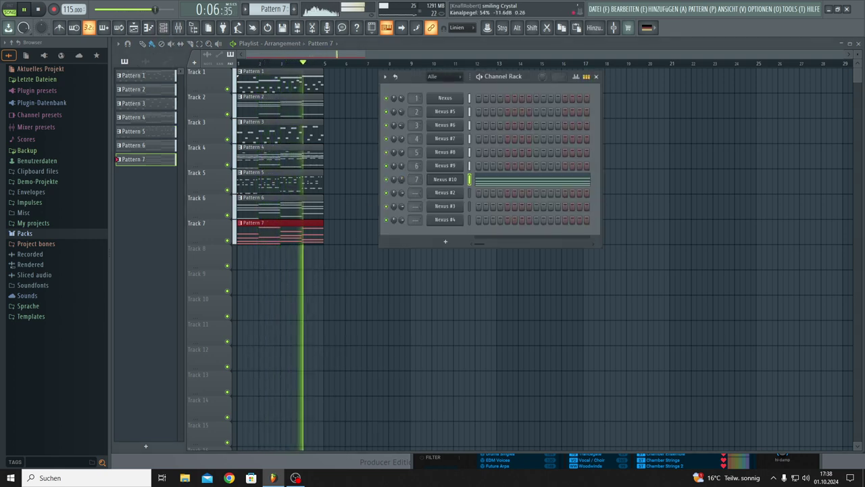
{"action": "key", "text": "space"}
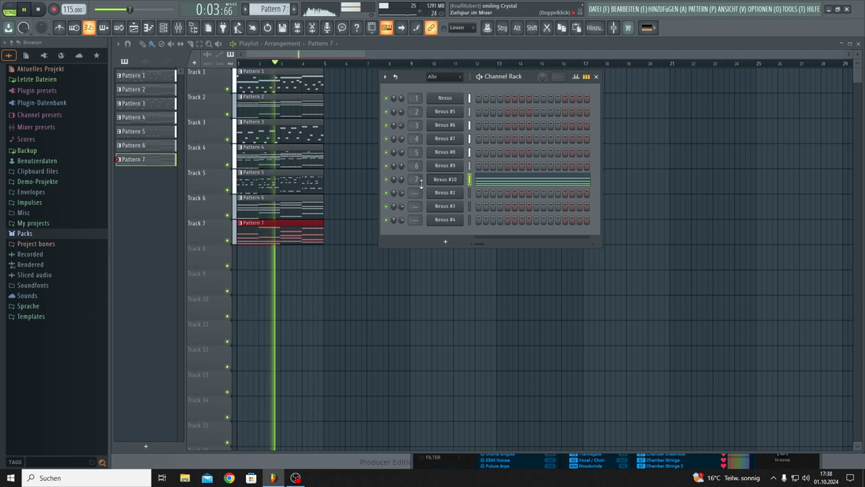
{"action": "right_click", "coordinate": [443, 179]}
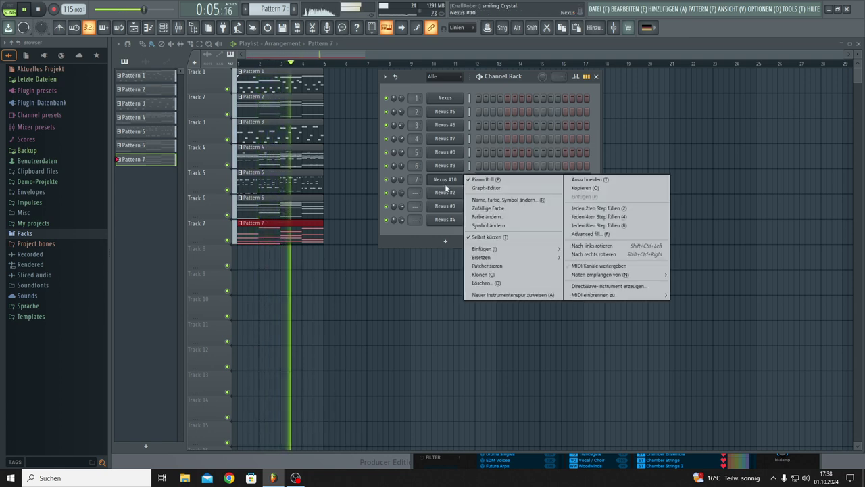
{"action": "left_click", "coordinate": [485, 274]}
{"action": "left_click", "coordinate": [479, 263]}
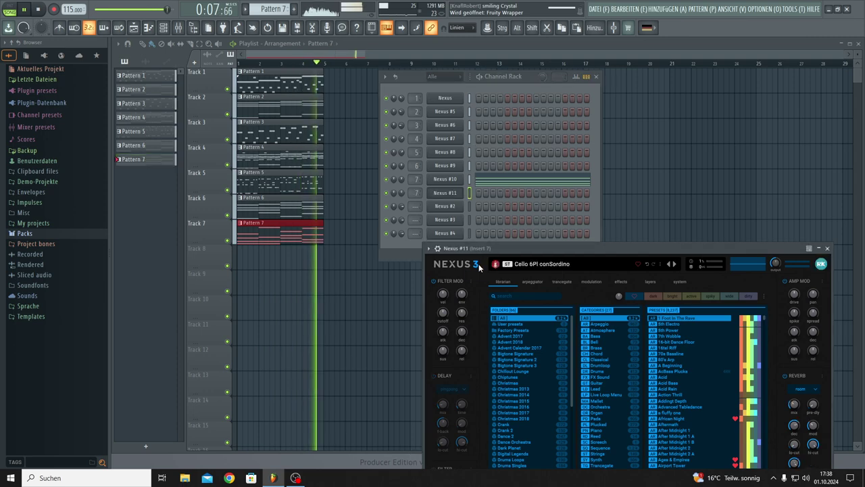
{"action": "left_click_drag", "start_coordinate": [605, 248], "coordinate": [596, 103]}
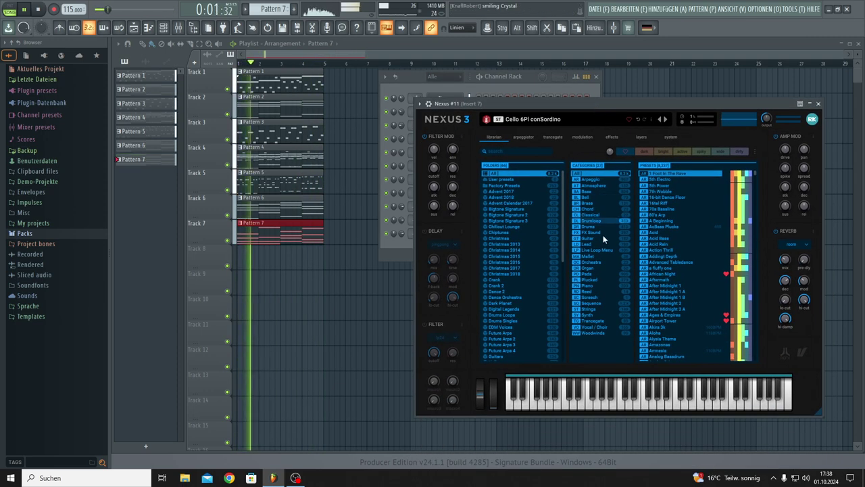
{"action": "left_click", "coordinate": [585, 309]}
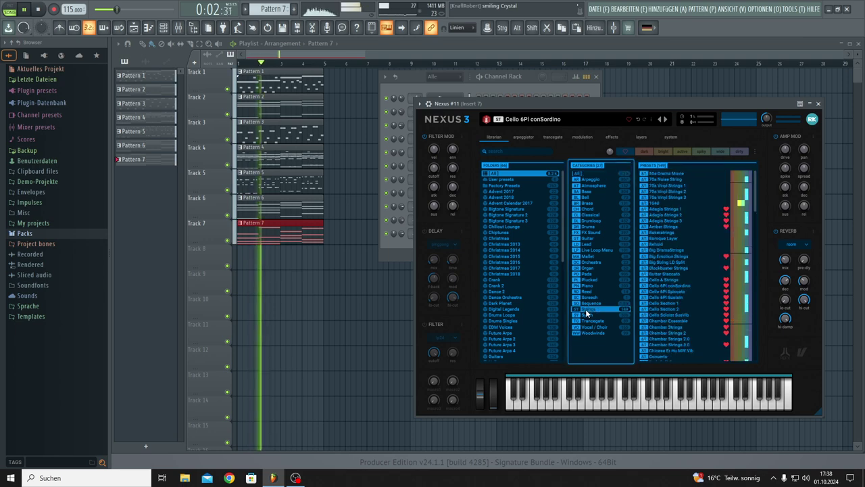
{"action": "left_click", "coordinate": [687, 315]}
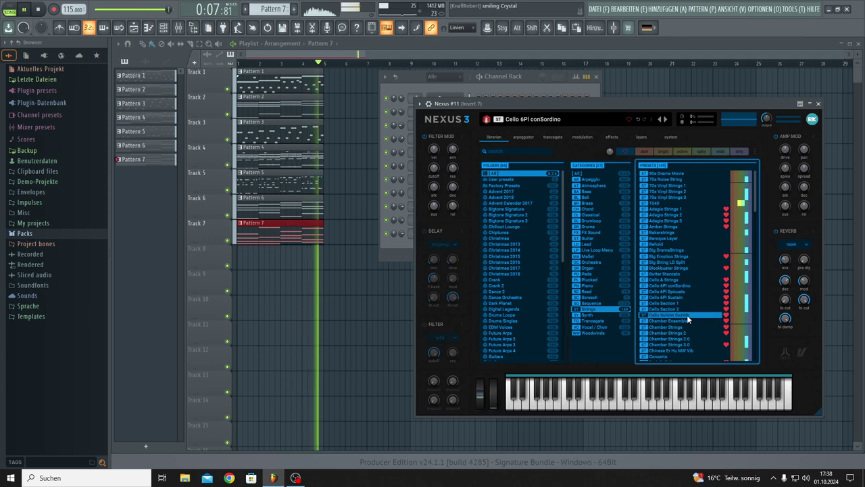
Route Nexus #11 to mixer track 8 and draw one-bar notes F#5, D5, C#5 and B4 across bars 1 to 4 of Pattern 7.
{"action": "left_click", "coordinate": [498, 78]}
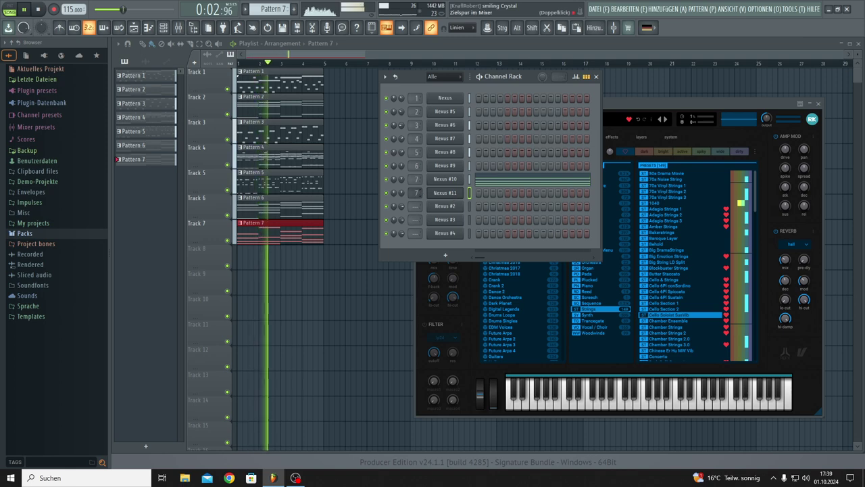
{"action": "right_click", "coordinate": [464, 193]}
{"action": "left_click", "coordinate": [484, 194]}
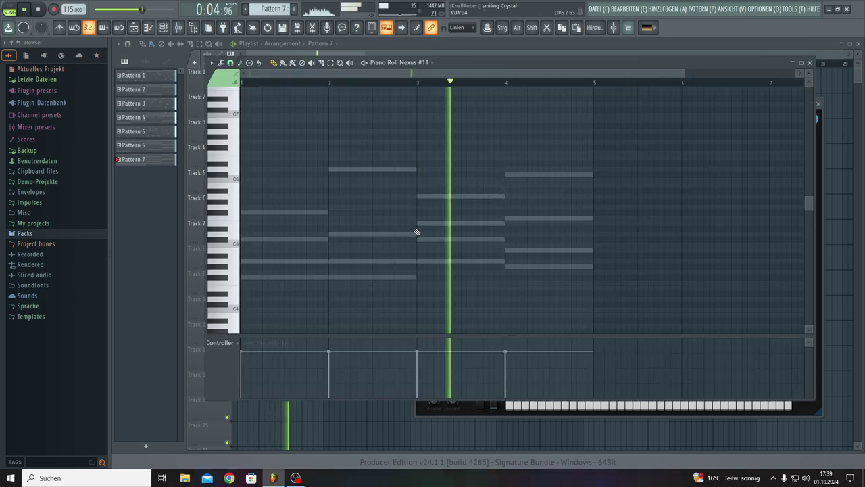
{"action": "left_click", "coordinate": [246, 213]}
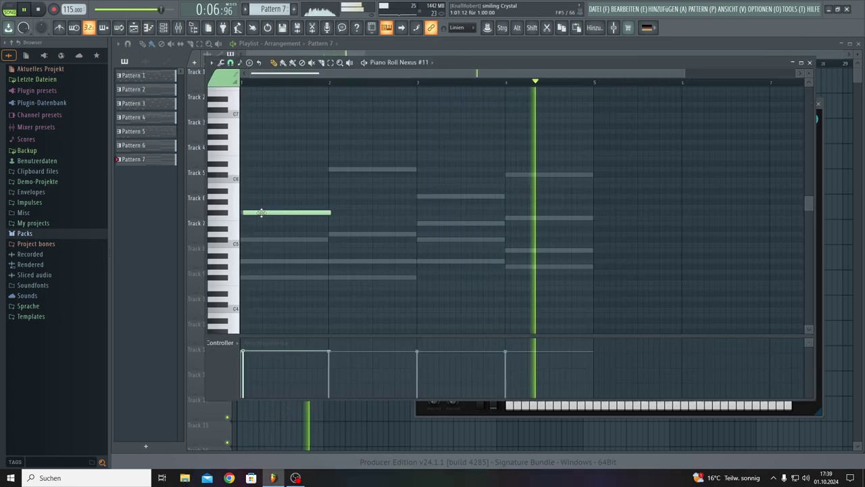
{"action": "left_click", "coordinate": [332, 236]}
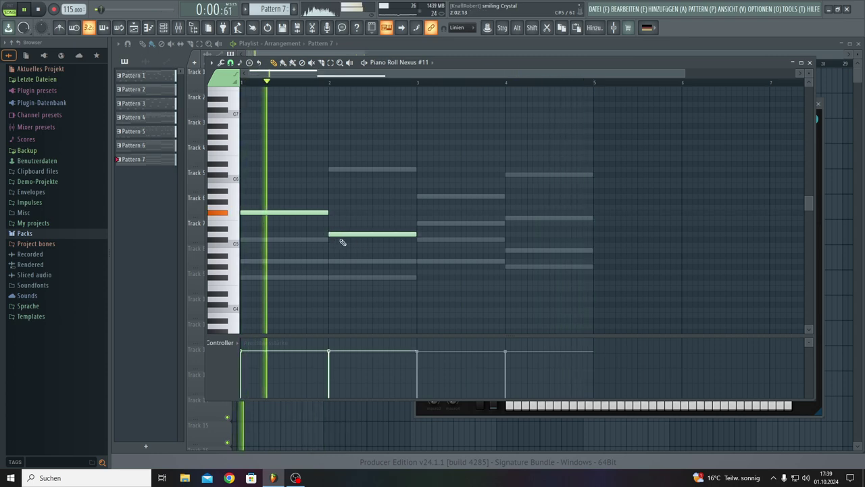
{"action": "left_click", "coordinate": [421, 241]}
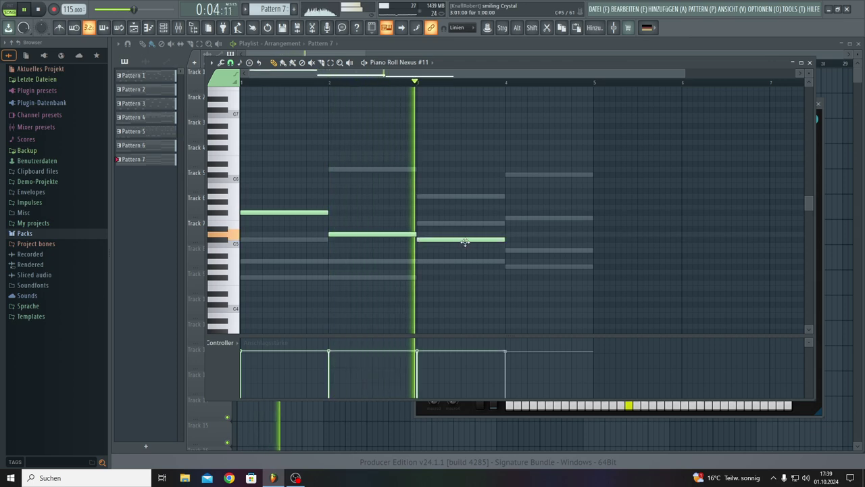
{"action": "left_click", "coordinate": [508, 251]}
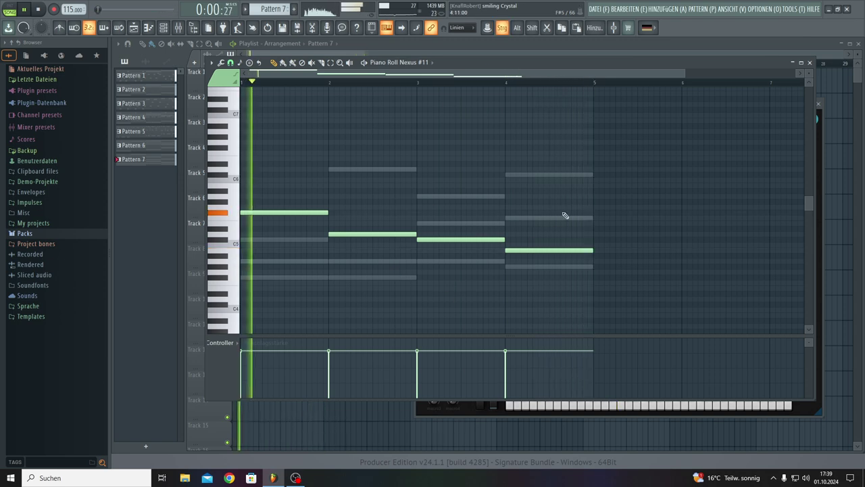
Move the four Nexus #11 notes into a new Pattern 8 and place that pattern at the start of Track 8.
{"action": "left_click_drag", "start_coordinate": [583, 177], "coordinate": [193, 300]}
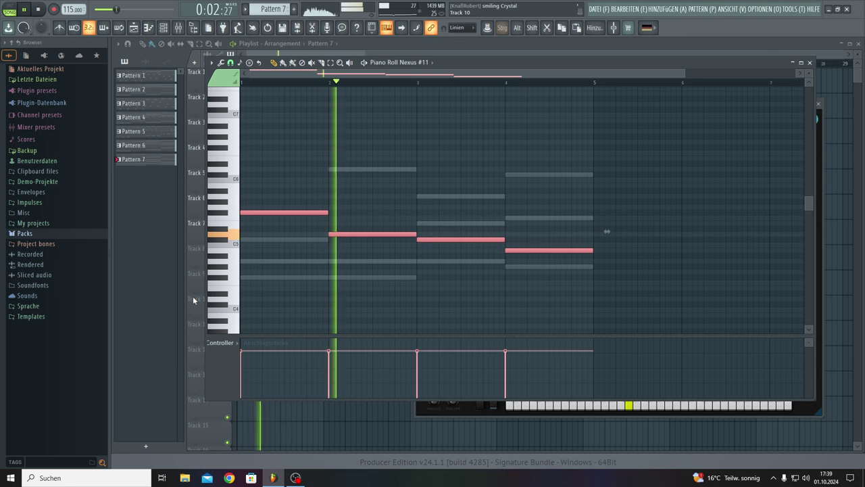
{"action": "key", "text": "F4"}
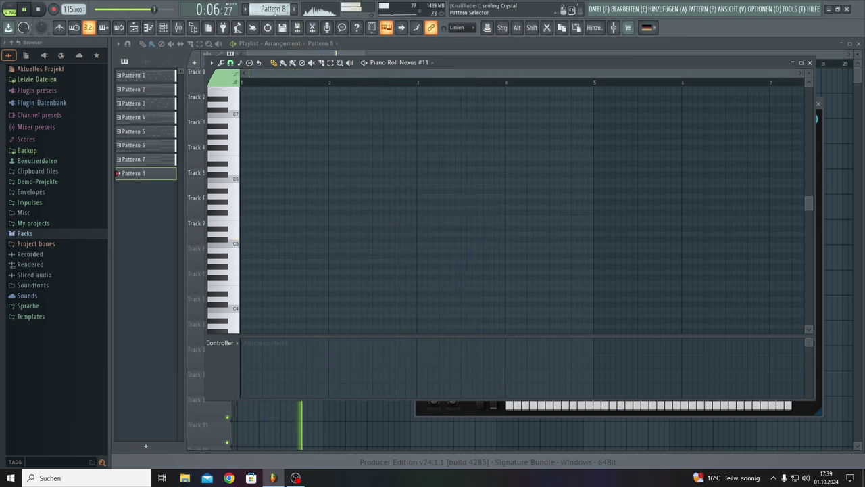
{"action": "key", "text": "ctrl+v"}
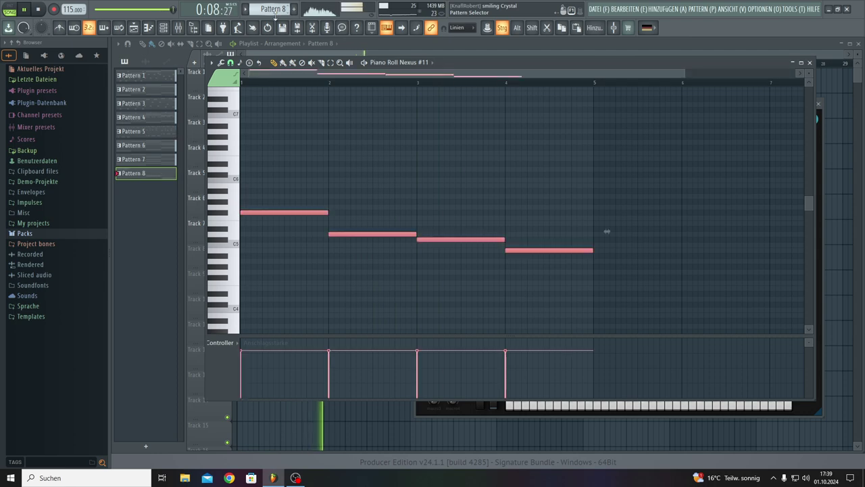
{"action": "key", "text": "F7"}
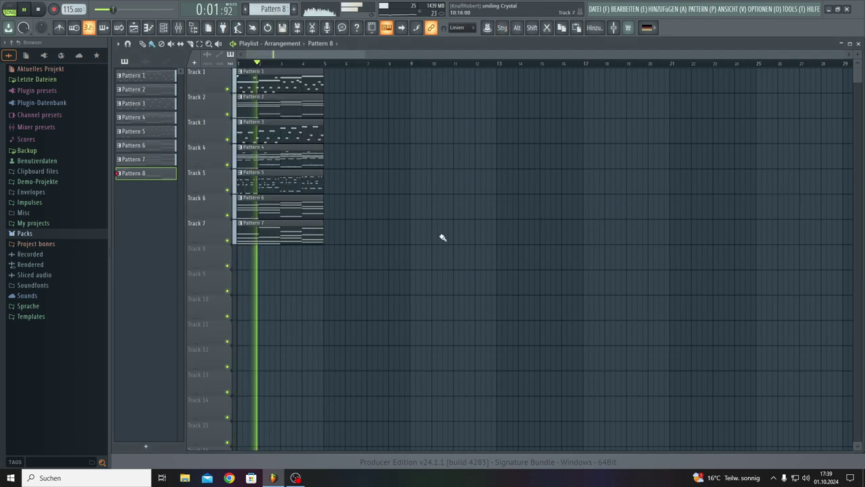
{"action": "left_click", "coordinate": [239, 259]}
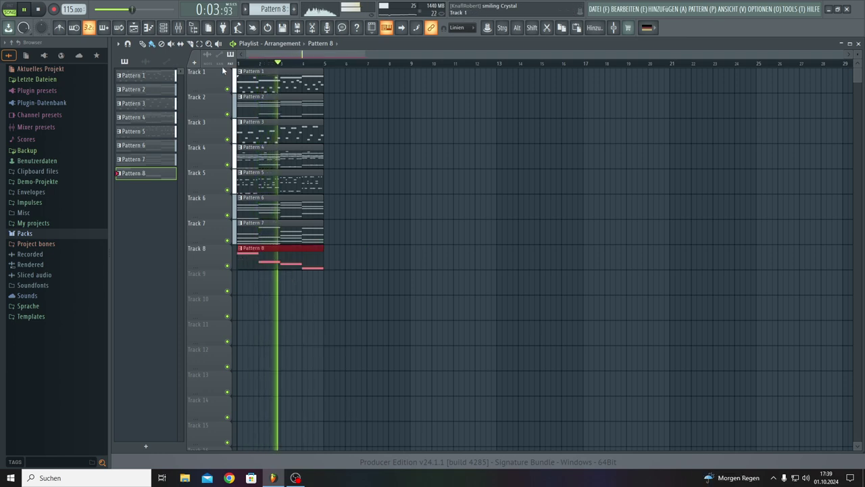
Set the Nexus #11 channel volume to 70%.
{"action": "left_click", "coordinate": [177, 27]}
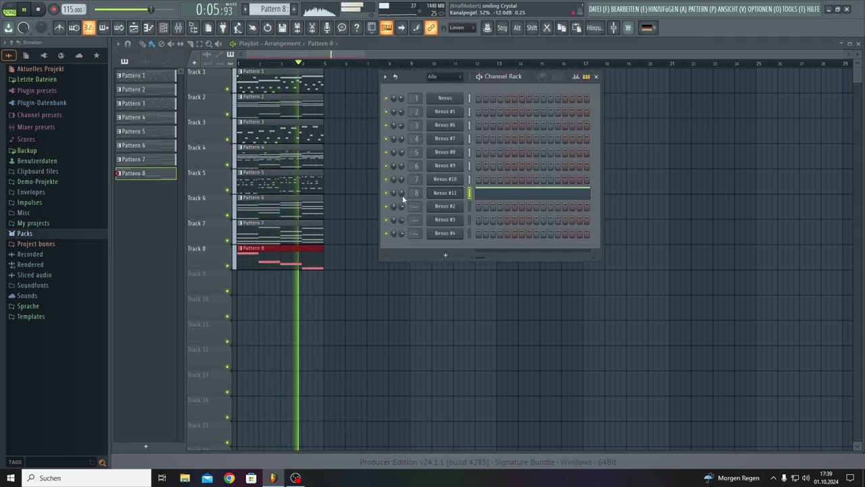
{"action": "left_click_drag", "start_coordinate": [402, 194], "coordinate": [403, 173]}
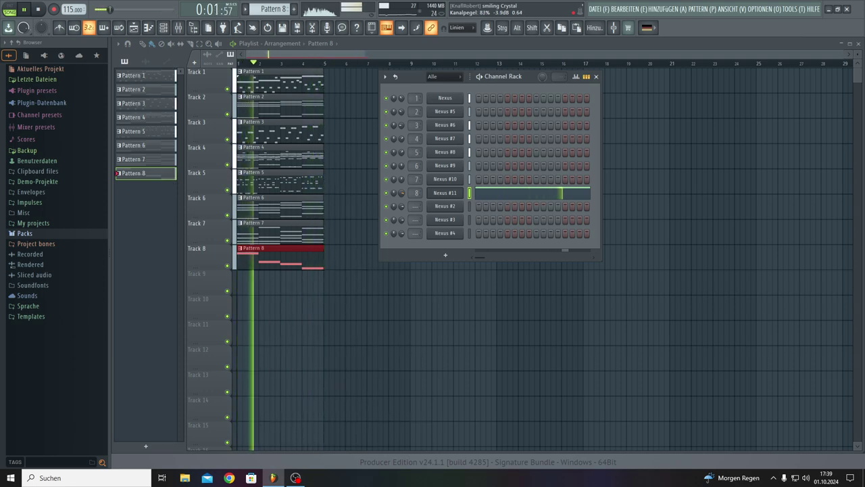
{"action": "left_click_drag", "start_coordinate": [403, 173], "coordinate": [402, 176]}
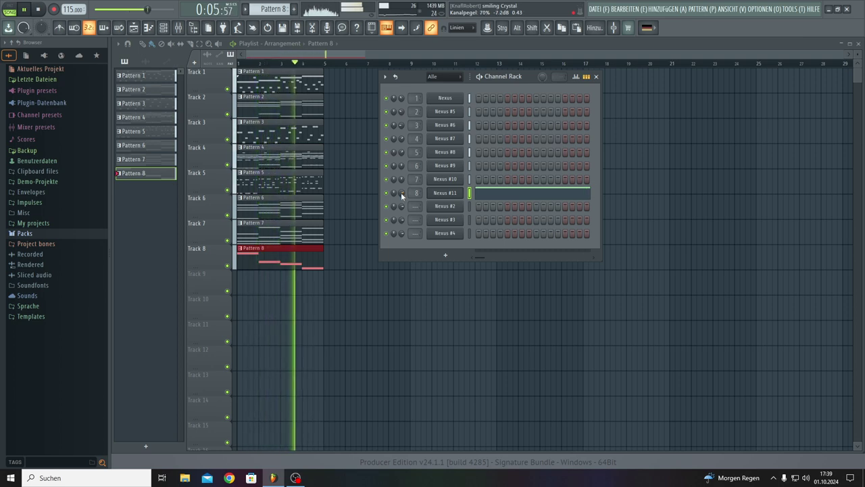
Lengthen the first three Nexus #11 notes in Pattern 8 slightly so that each overlaps the start of the following note.
{"action": "left_click", "coordinate": [504, 194]}
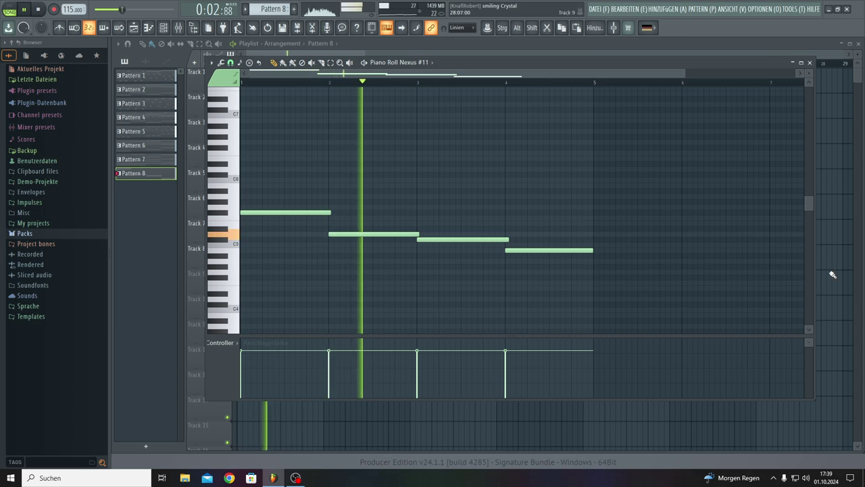
{"action": "key", "text": "F7"}
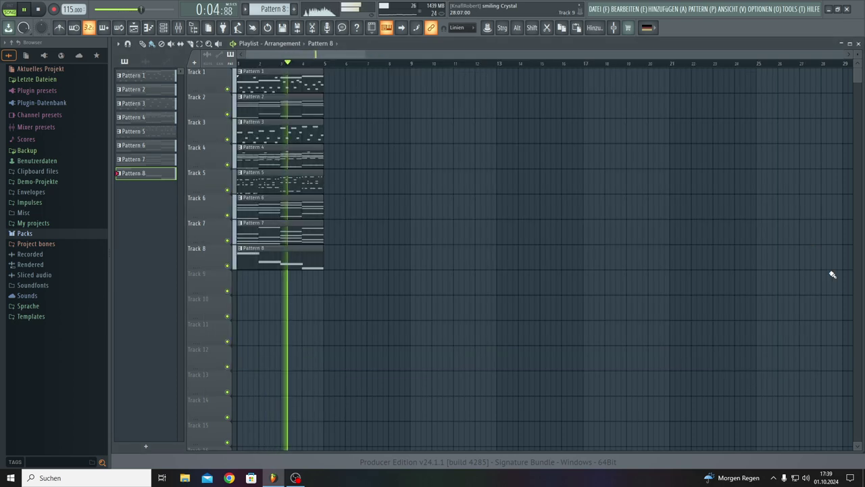
{"action": "left_click", "coordinate": [163, 28]}
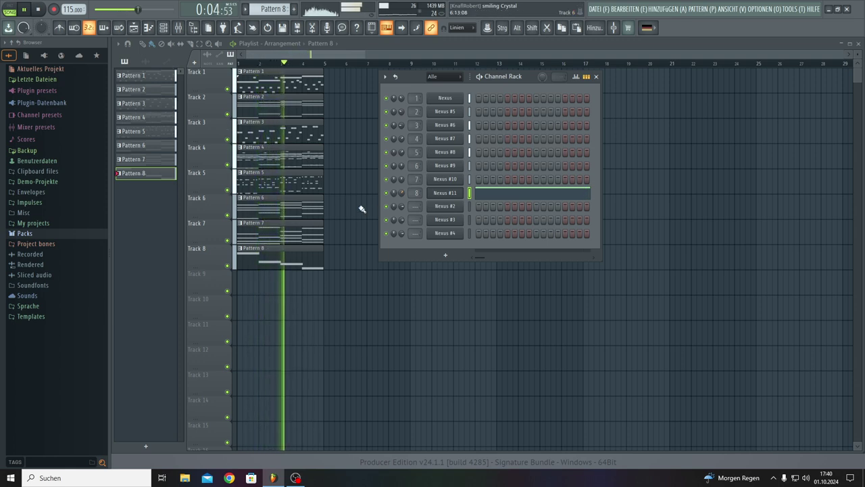
In Pattern 7's Nexus #11 piano roll, draw notes F#4, A4, C#5 and F5, one per bar over the ghost chords.
{"action": "double_click", "coordinate": [313, 224]}
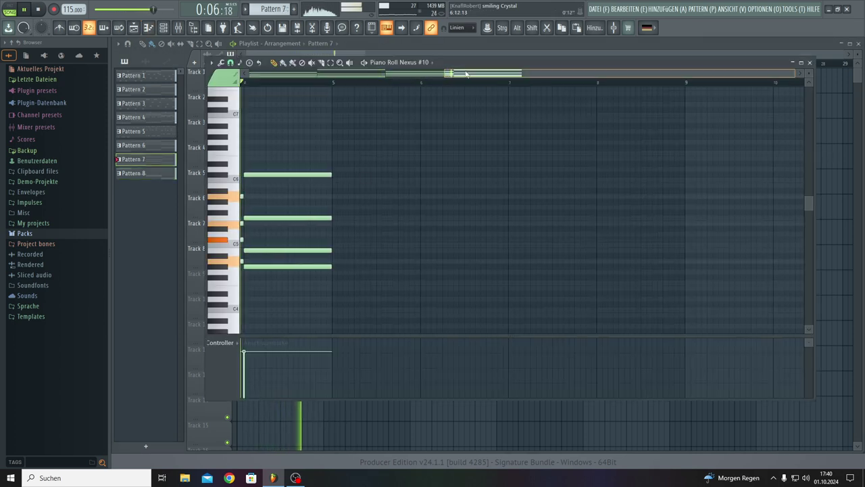
{"action": "left_click_drag", "start_coordinate": [481, 80], "coordinate": [247, 85]}
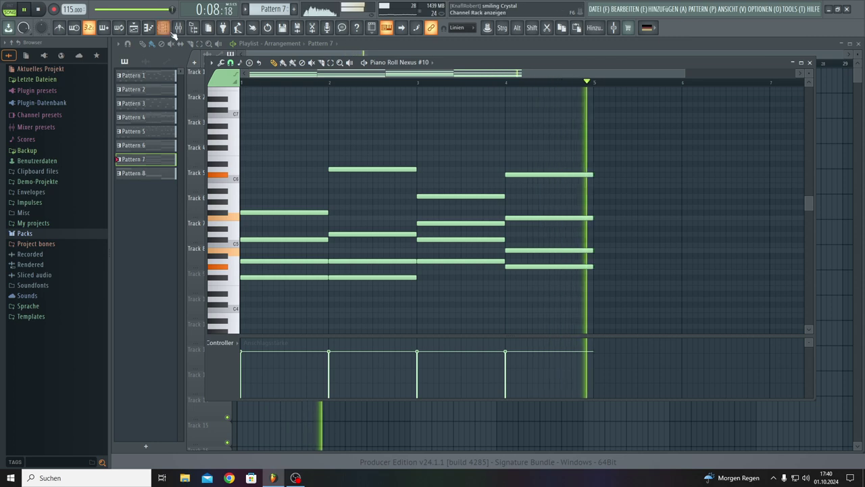
{"action": "key", "text": "F6"}
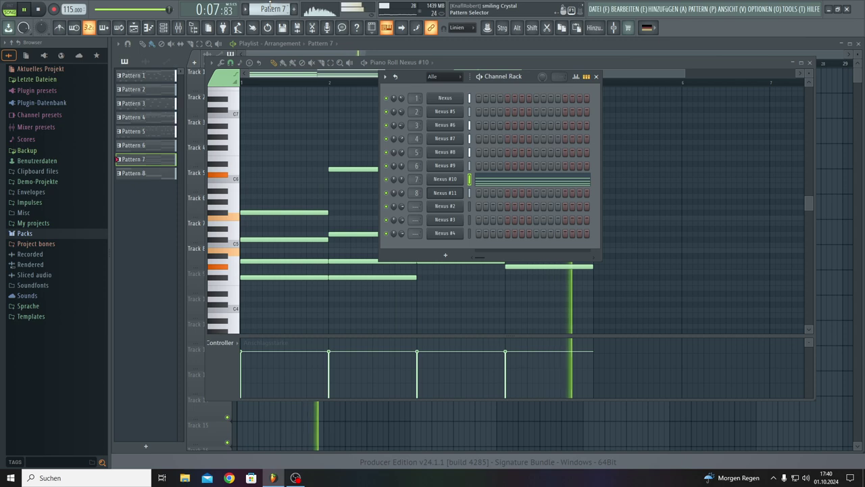
{"action": "right_click", "coordinate": [457, 195]}
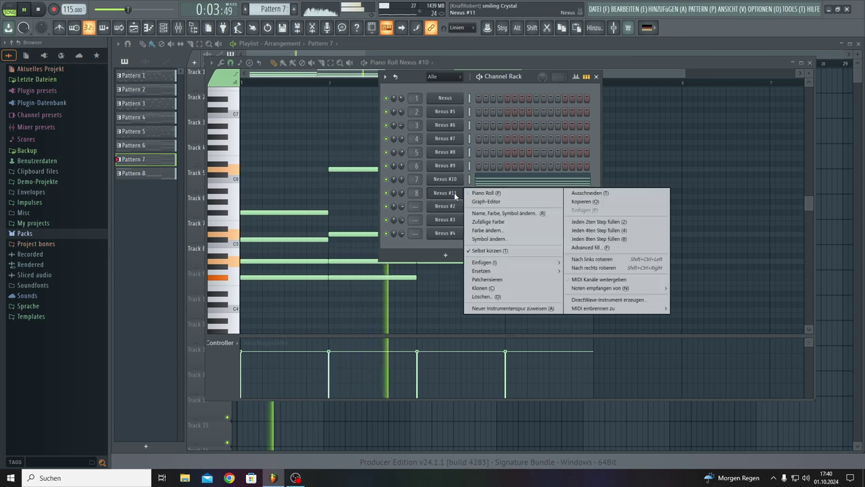
{"action": "left_click", "coordinate": [473, 195]}
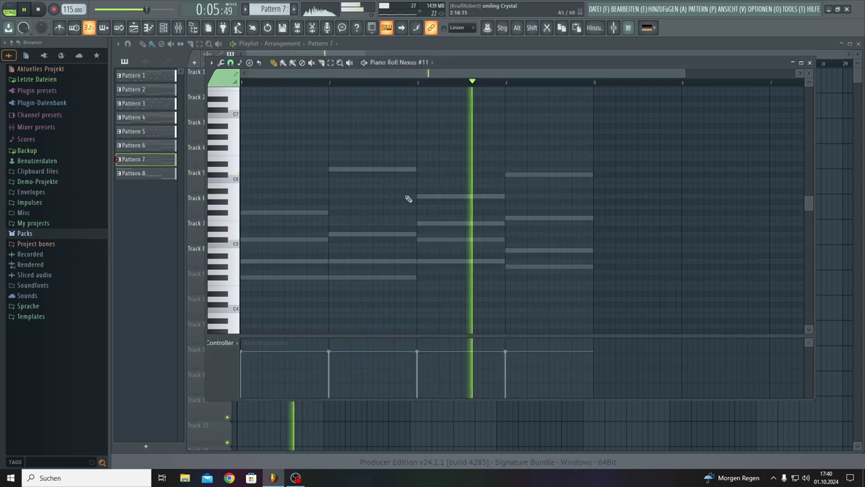
{"action": "left_click", "coordinate": [248, 277]}
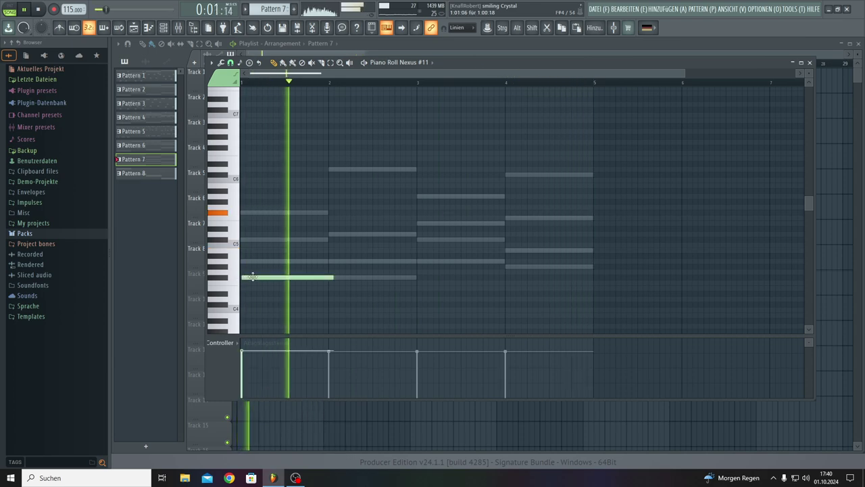
{"action": "left_click", "coordinate": [329, 261]}
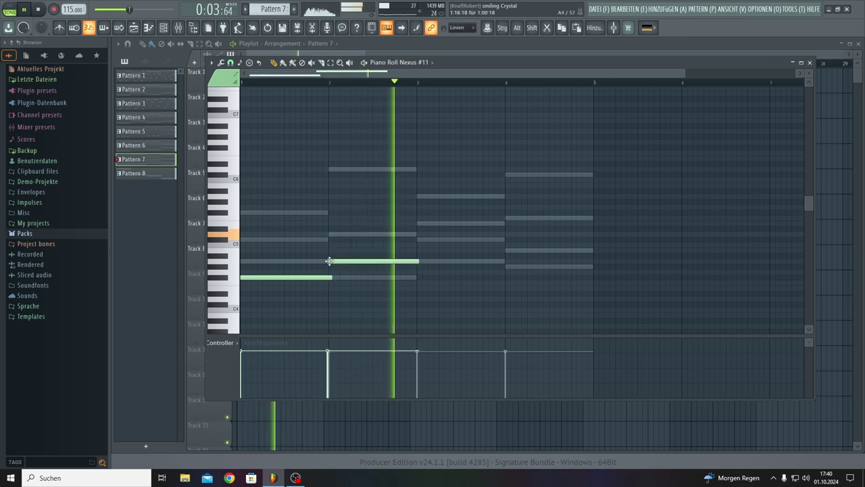
{"action": "left_click", "coordinate": [420, 240]}
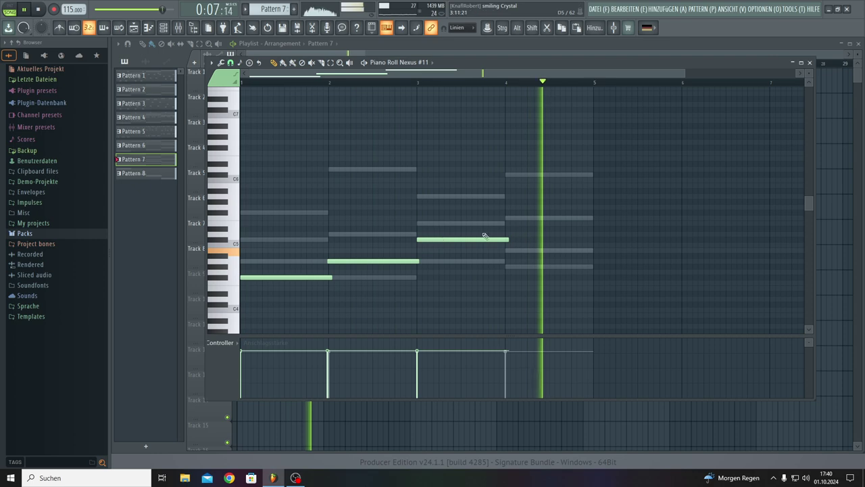
{"action": "left_click", "coordinate": [507, 217]}
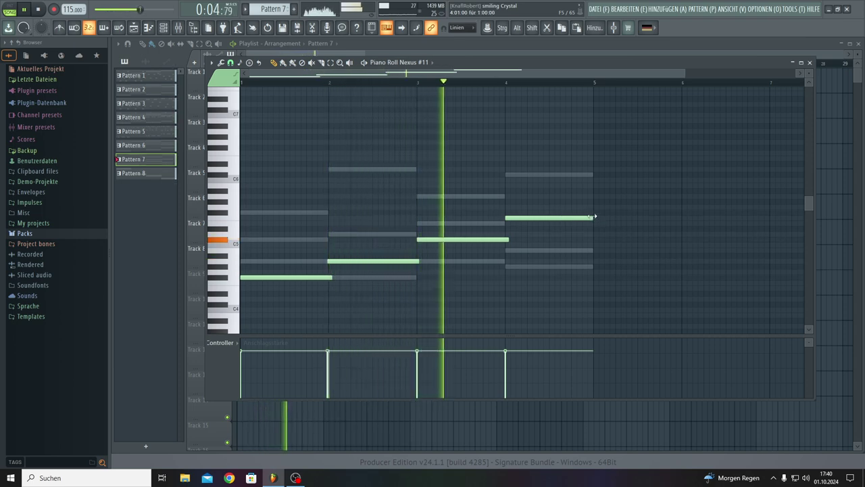
Cut the four new Nexus #11 notes from Pattern 7, paste them into Pattern 8 and move them to start at bar 5.
{"action": "left_click_drag", "start_coordinate": [553, 184], "coordinate": [318, 283]}
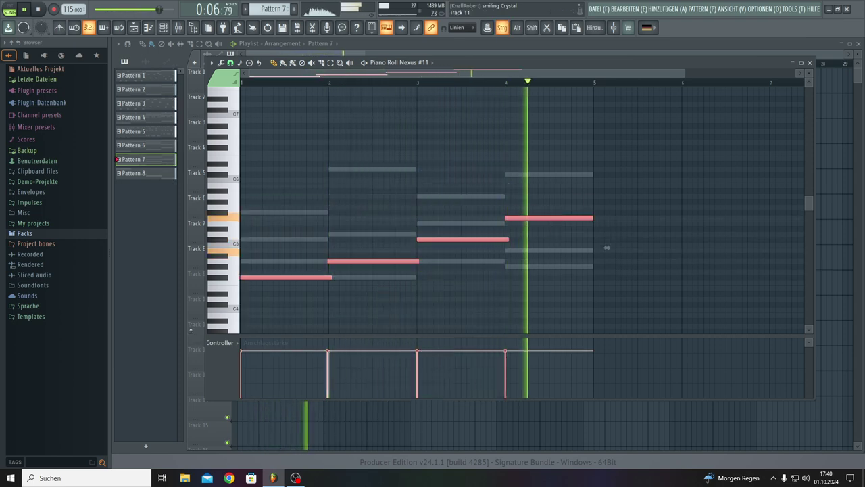
{"action": "key", "text": "alt+m"}
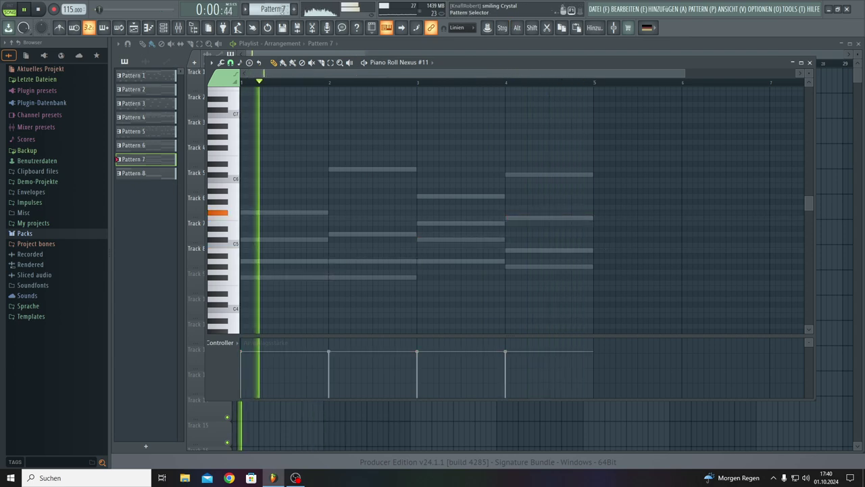
{"action": "scroll", "coordinate": [273, 9], "scroll_direction": "down", "scroll_amount": 1}
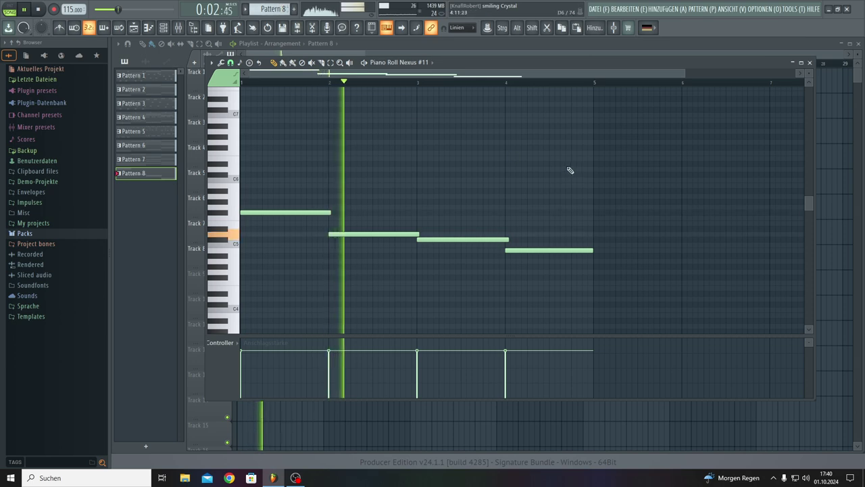
{"action": "key", "text": "ctrl+v"}
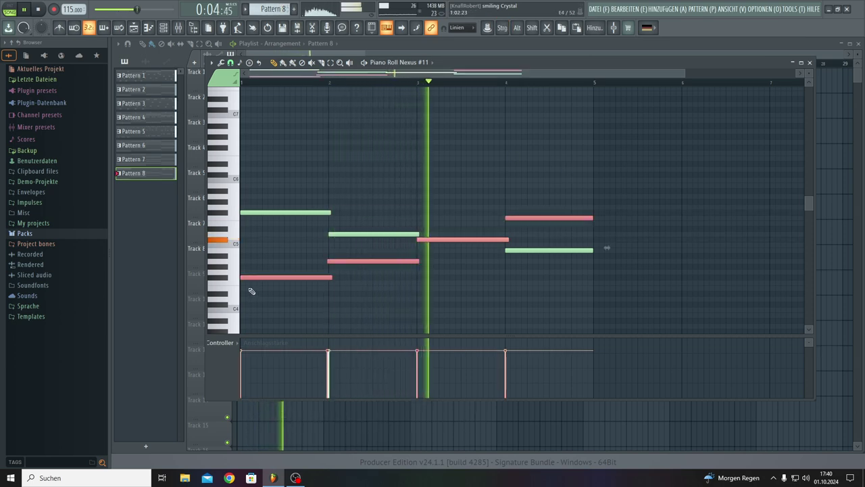
{"action": "left_click_drag", "start_coordinate": [245, 278], "coordinate": [599, 276]}
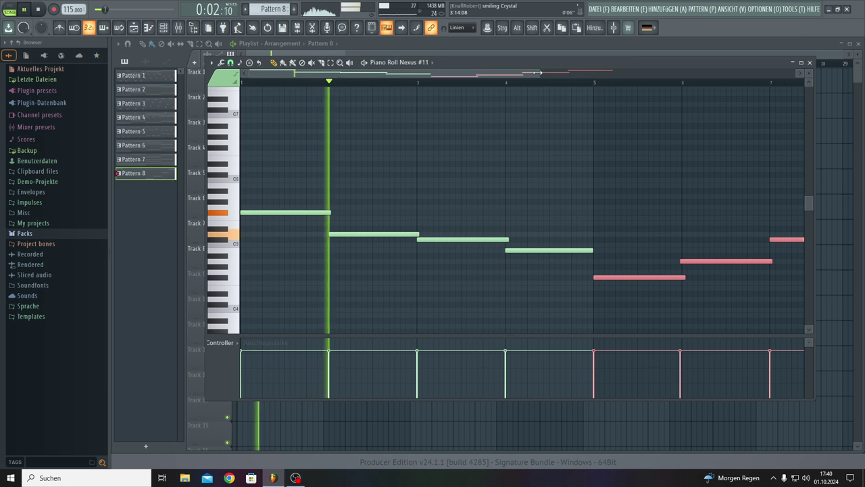
Lengthen the fourth Nexus #11 note in Pattern 8 slightly to overlap the bar 5 note, and return to the playlist.
{"action": "scroll", "coordinate": [628, 89], "scroll_direction": "down", "scroll_amount": 1}
{"action": "left_click_drag", "start_coordinate": [628, 88], "coordinate": [682, 92]}
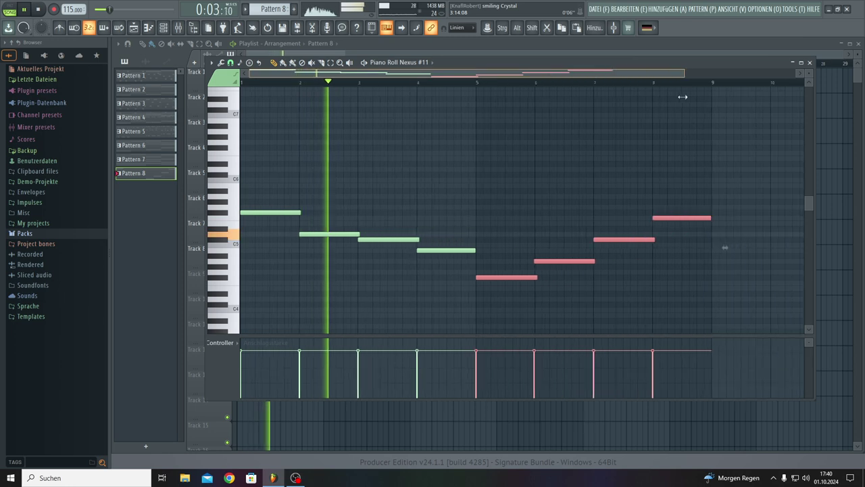
{"action": "left_click", "coordinate": [477, 250]}
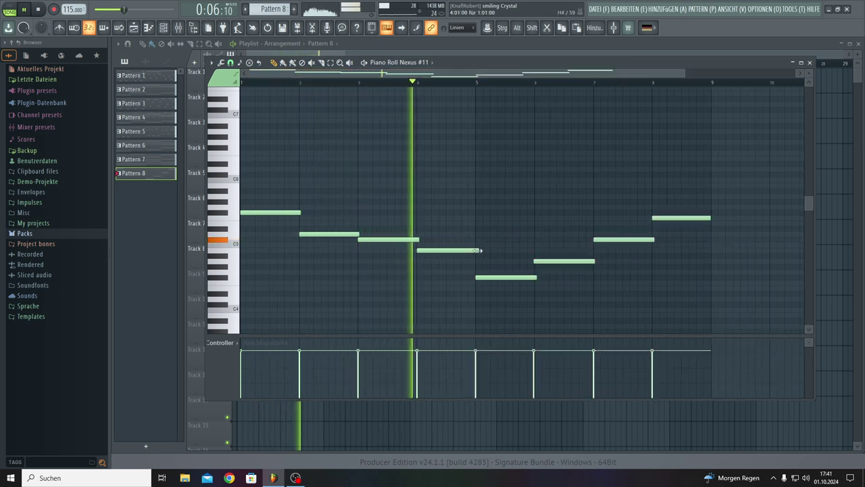
{"action": "key", "text": "F7"}
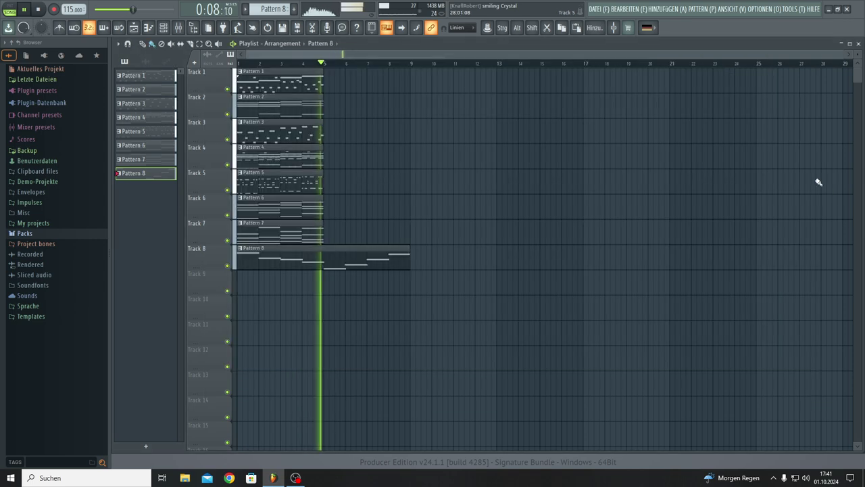
Duplicate the Pattern 1 to Pattern 7 clips on Tracks 1–7 directly behind themselves, starting at bar 5, and play the result.
{"action": "left_click_drag", "start_coordinate": [336, 69], "coordinate": [247, 222]}
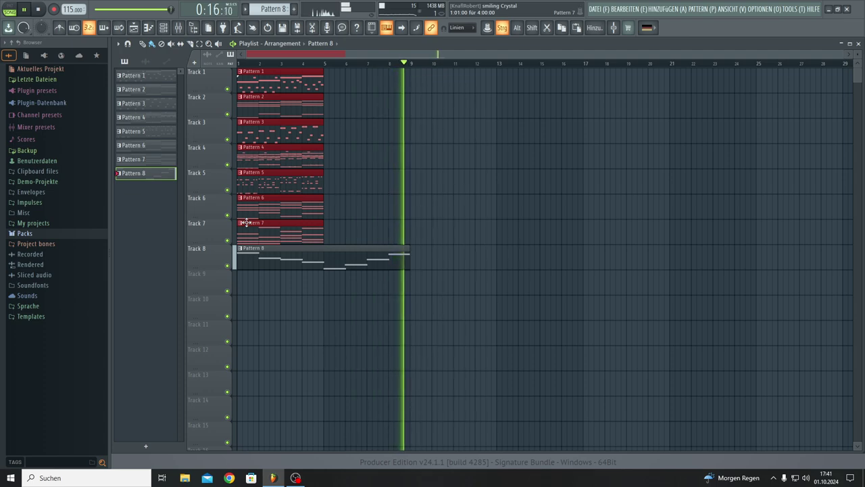
{"action": "key", "text": "ctrl+b"}
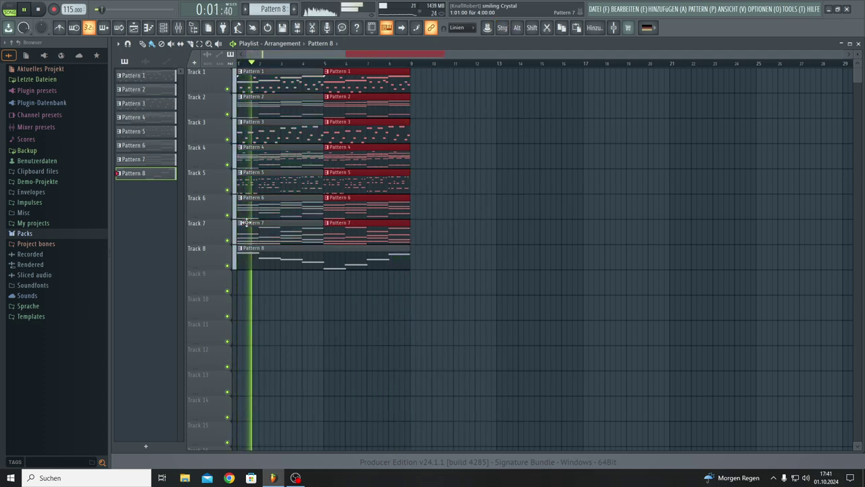
{"action": "left_click", "coordinate": [478, 181]}
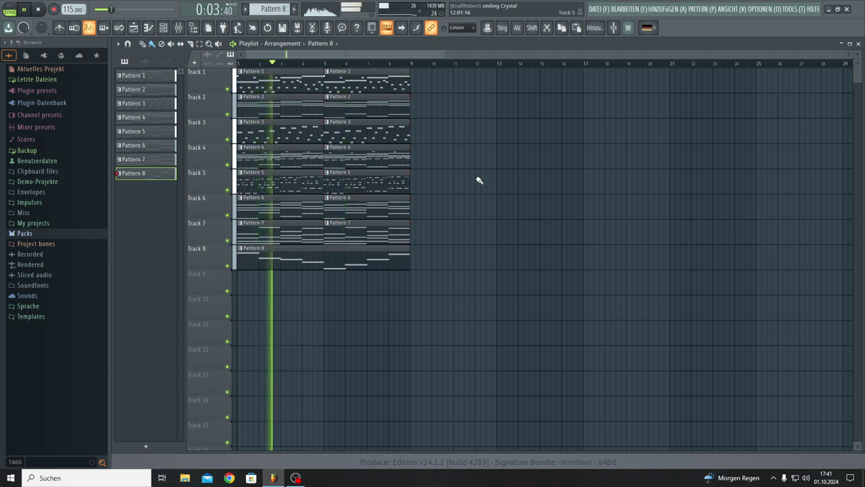
{"action": "key", "text": "space"}
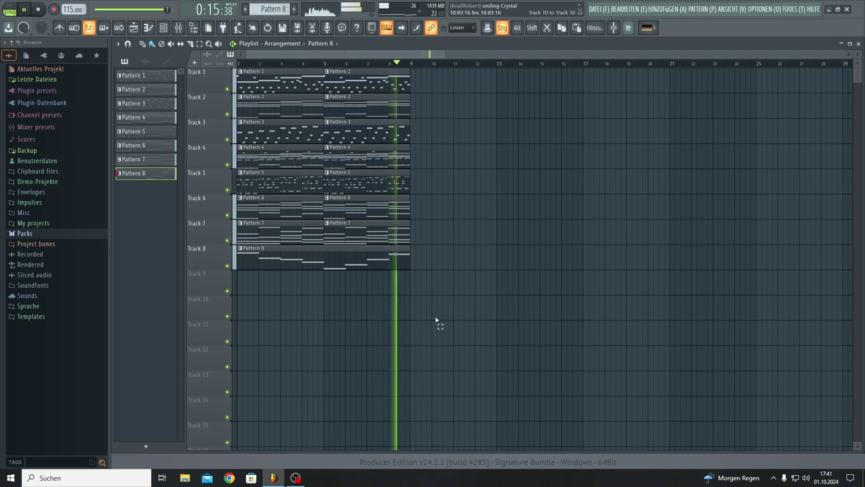
Duplicate the complete eight-bar block on Tracks 1–8 repeatedly along the playlist until the clips reach bar 305.
{"action": "left_click_drag", "start_coordinate": [438, 319], "coordinate": [224, 61]}
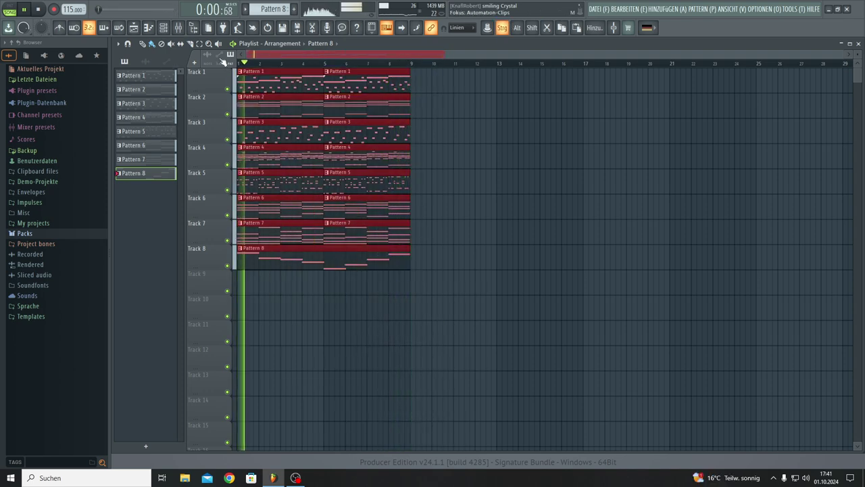
{"action": "key", "text": "ctrl+b"}
{"action": "key", "text": "ctrl+b"}
{"action": "key", "text": "ctrl+b"}
{"action": "key", "text": "ctrl+b"}
{"action": "key", "text": "ctrl+b"}
{"action": "key", "text": "ctrl+b"}
{"action": "key", "text": "ctrl+b"}
{"action": "key", "text": "ctrl+b"}
{"action": "key", "text": "ctrl+b"}
{"action": "key", "text": "ctrl+b"}
{"action": "key", "text": "ctrl+b"}
{"action": "key", "text": "ctrl+b"}
{"action": "key", "text": "ctrl+b"}
{"action": "key", "text": "ctrl+b"}
{"action": "key", "text": "ctrl+b"}
{"action": "key", "text": "ctrl+b"}
{"action": "key", "text": "ctrl+b"}
{"action": "key", "text": "ctrl+b"}
{"action": "key", "text": "ctrl+b"}
{"action": "key", "text": "ctrl+b"}
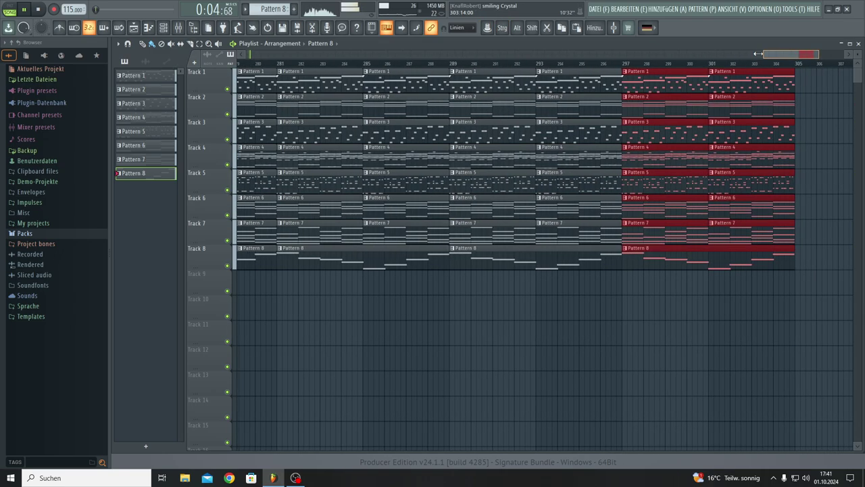
Delete the early clips so Track 3 enters at bar 5, Track 8 at 9, Track 5 at 13, Tracks 4/6/7 at 17, Track 1 at 21.
{"action": "left_click_drag", "start_coordinate": [758, 53], "coordinate": [111, 41]}
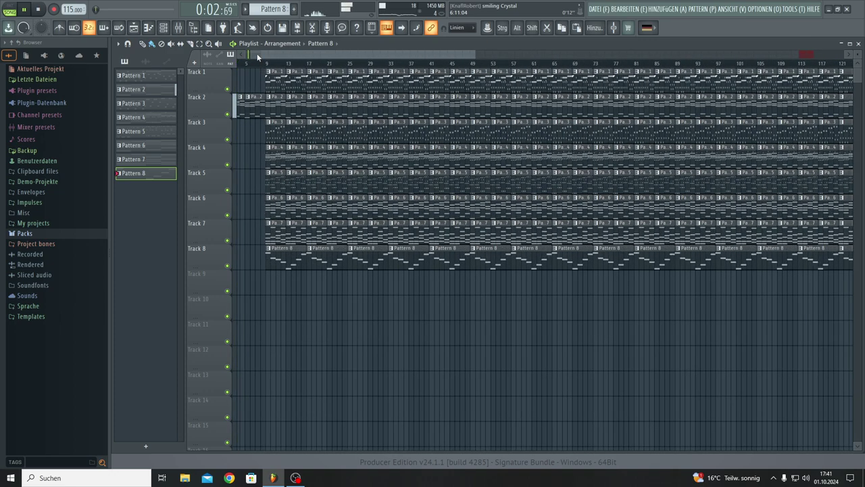
{"action": "scroll", "coordinate": [238, 54], "scroll_direction": "up", "scroll_amount": 3}
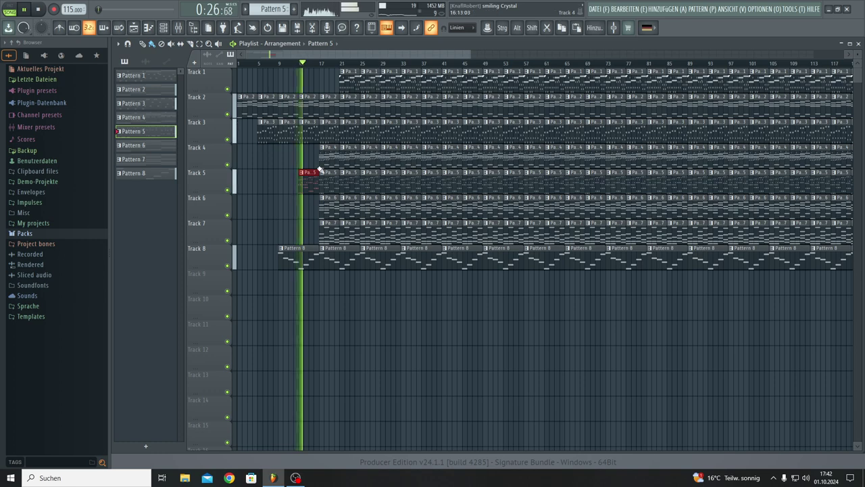
Fine-tune the Nexus #8 channel volume, lowering it to 47% and raising it slightly again, and close the Channel Rack.
{"action": "left_click", "coordinate": [163, 27]}
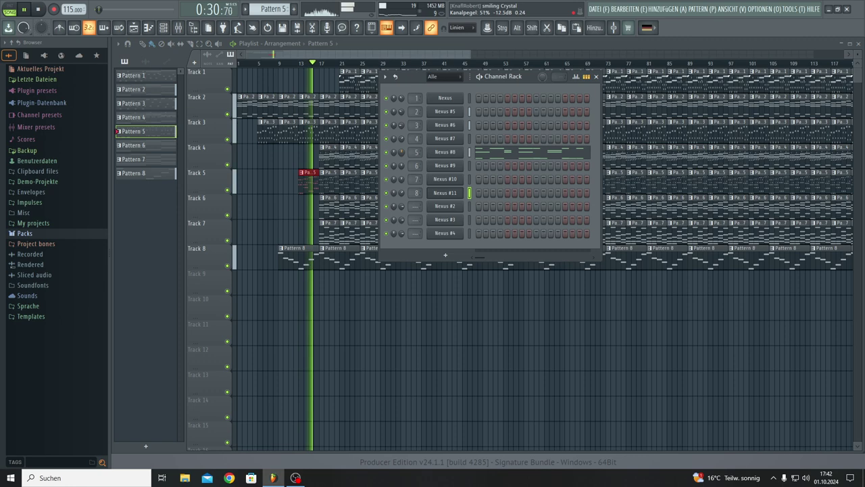
{"action": "scroll", "coordinate": [393, 152], "scroll_direction": "down", "scroll_amount": 1}
{"action": "scroll", "coordinate": [393, 152], "scroll_direction": "down", "scroll_amount": 2}
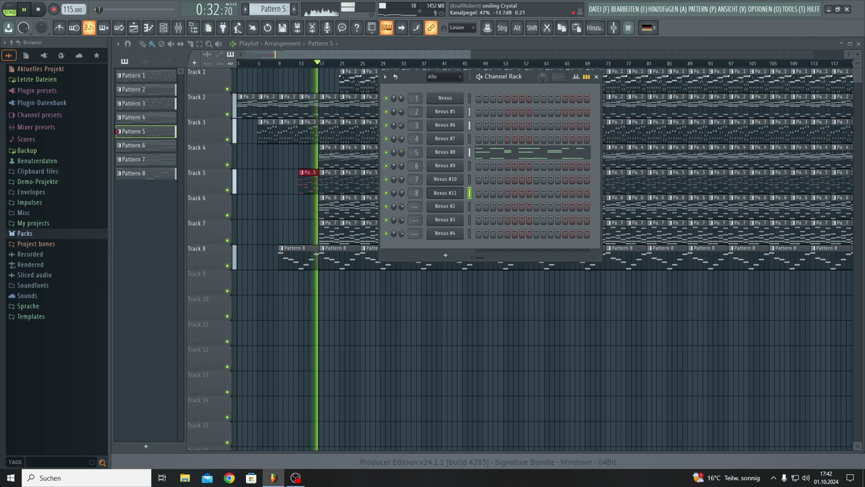
{"action": "scroll", "coordinate": [400, 151], "scroll_direction": "up", "scroll_amount": 3}
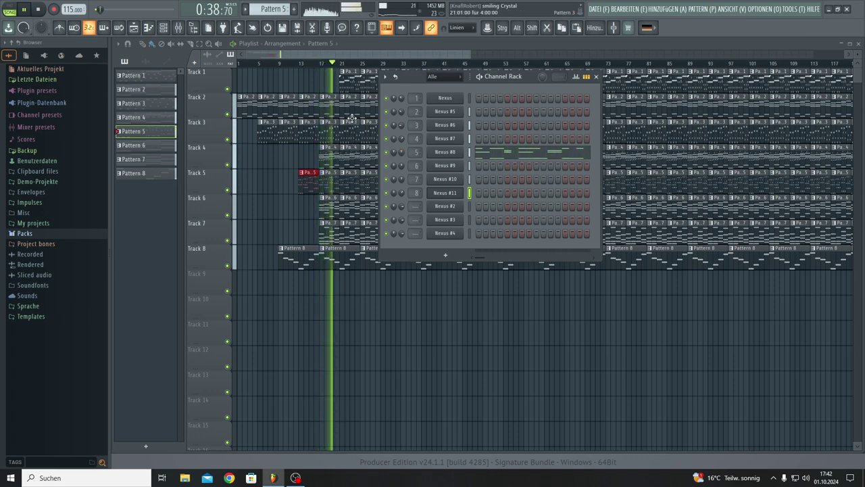
{"action": "key", "text": "F6"}
Delete the clips at bar 21 on Tracks 2–7 and the clips at bar 25 on Tracks 3–7.
{"action": "left_click_drag", "start_coordinate": [352, 126], "coordinate": [351, 228]}
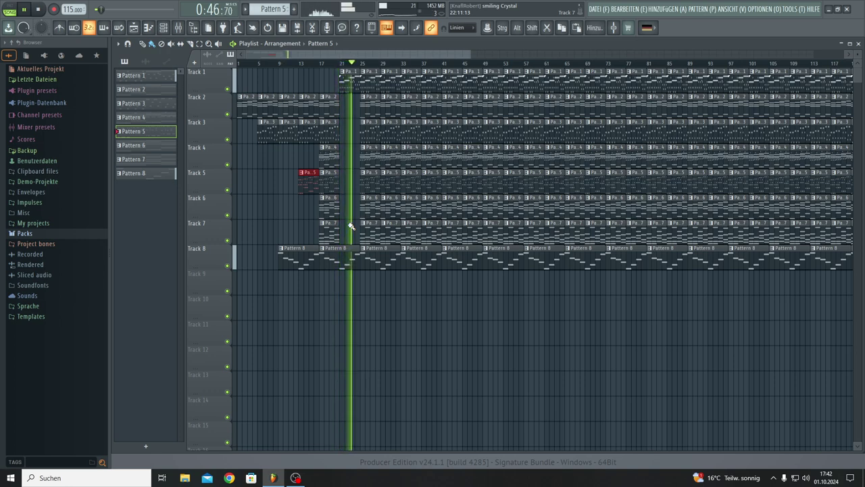
{"action": "right_click", "coordinate": [361, 138]}
{"action": "right_click", "coordinate": [365, 158]}
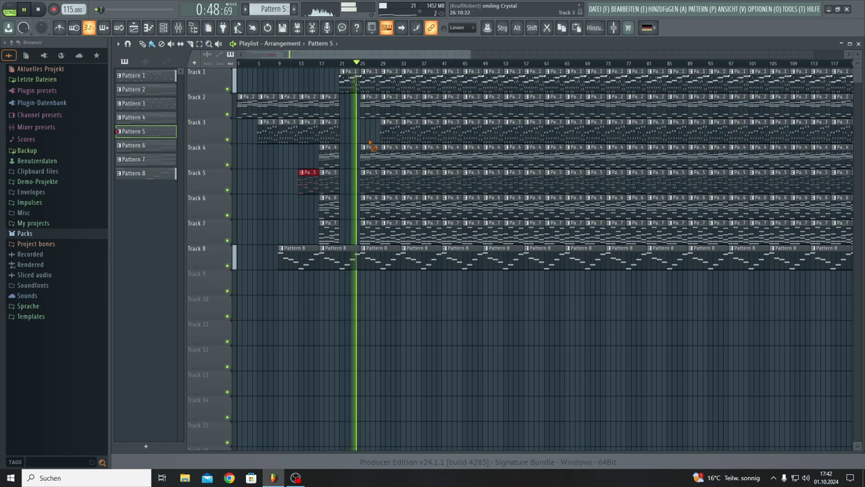
{"action": "right_click", "coordinate": [369, 181]}
{"action": "right_click", "coordinate": [371, 201]}
{"action": "right_click", "coordinate": [372, 230]}
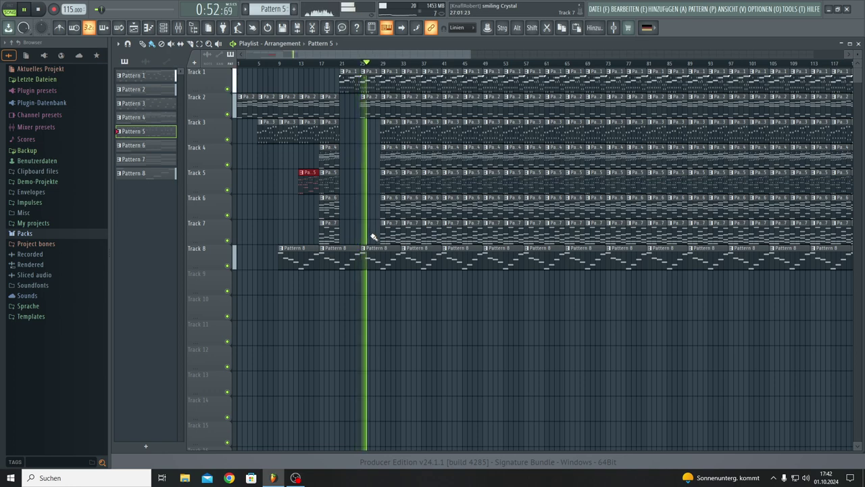
Delete the four clips at bar 29 on Tracks 4–7, keeping Tracks 1–3 and 8.
{"action": "right_click", "coordinate": [382, 166]}
{"action": "right_click", "coordinate": [386, 182]}
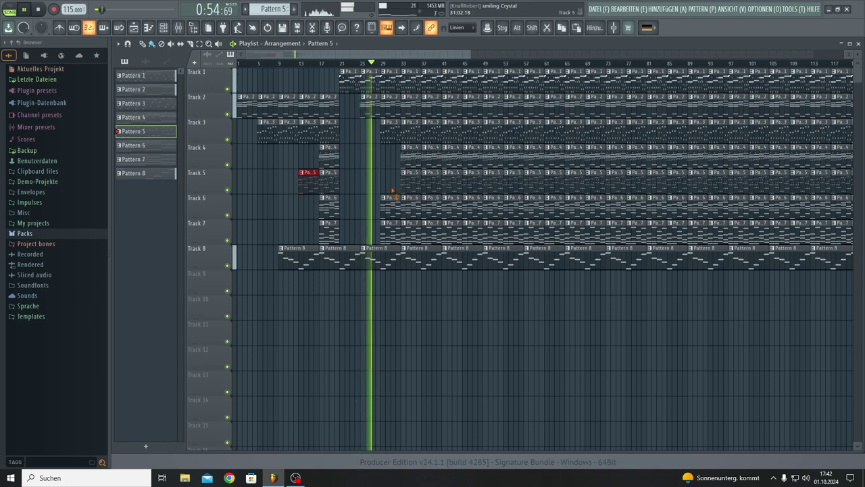
{"action": "right_click", "coordinate": [390, 206]}
{"action": "right_click", "coordinate": [393, 226]}
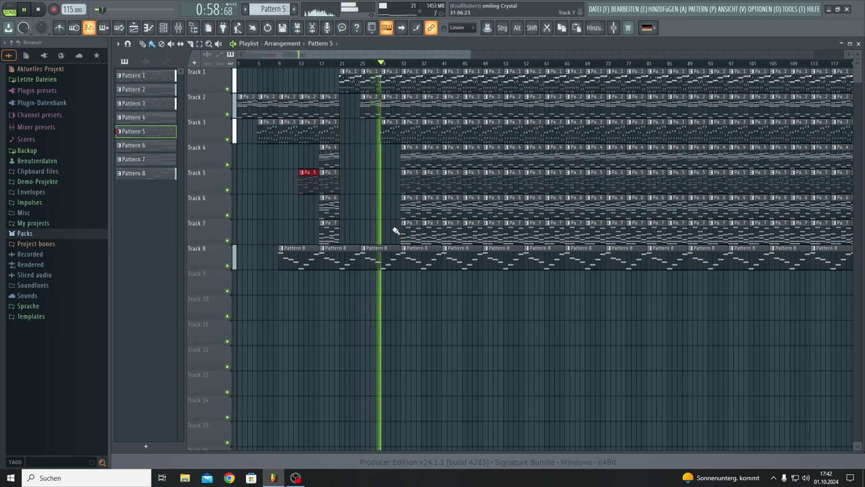
Delete the bar 33 clips on Tracks 5–7, the bar 37 clips on Tracks 6 and 7, and the bar 41 clip on Track 7.
{"action": "right_click", "coordinate": [409, 180]}
{"action": "right_click", "coordinate": [410, 200]}
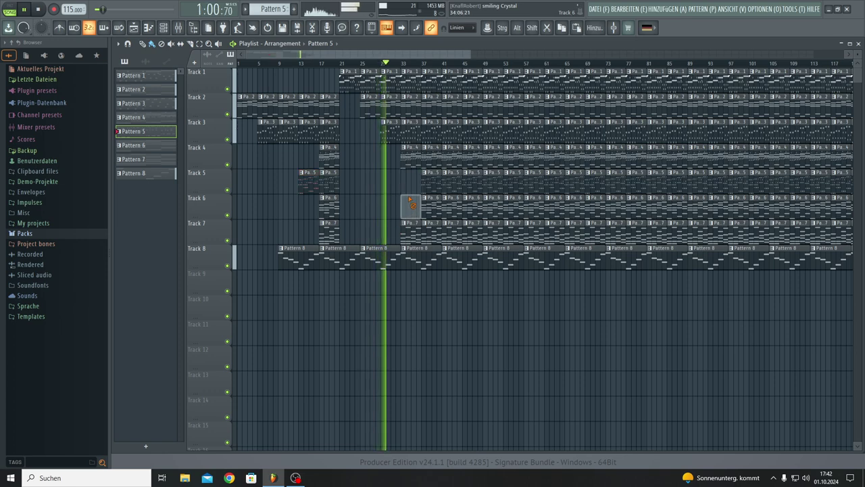
{"action": "right_click", "coordinate": [411, 233]}
{"action": "right_click", "coordinate": [430, 203]}
{"action": "right_click", "coordinate": [432, 231]}
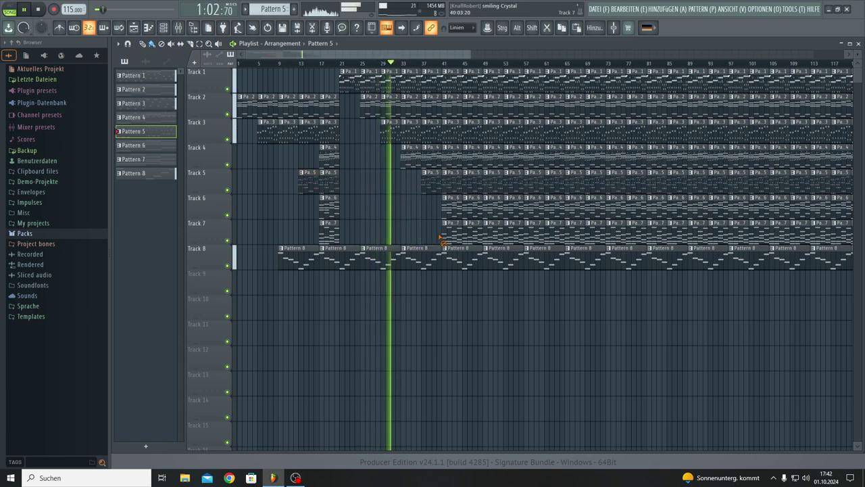
{"action": "right_click", "coordinate": [441, 235]}
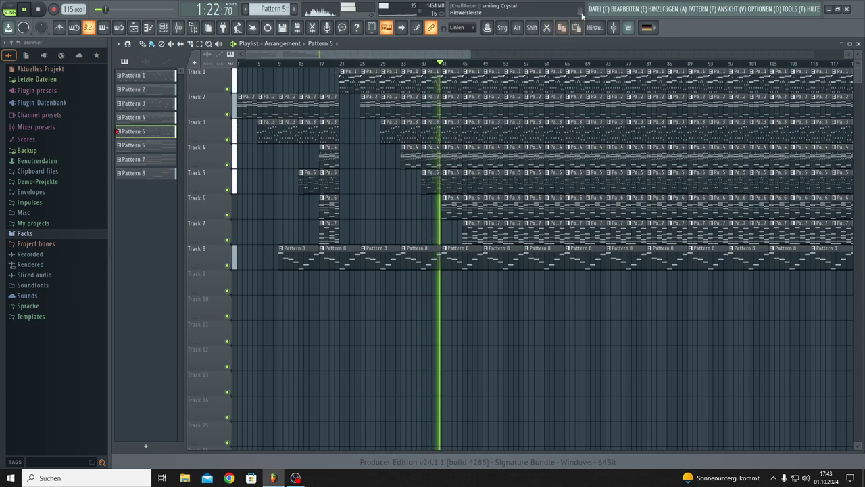
Save the project under its existing file name.
{"action": "left_click", "coordinate": [599, 10]}
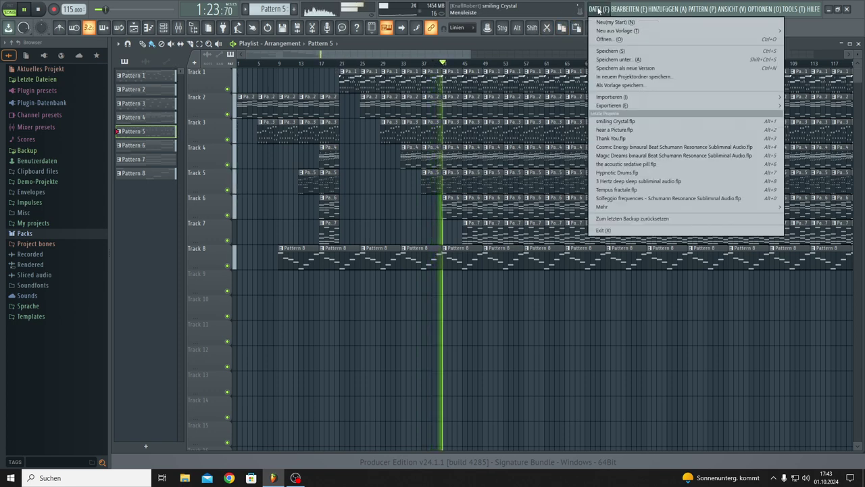
{"action": "left_click", "coordinate": [603, 50]}
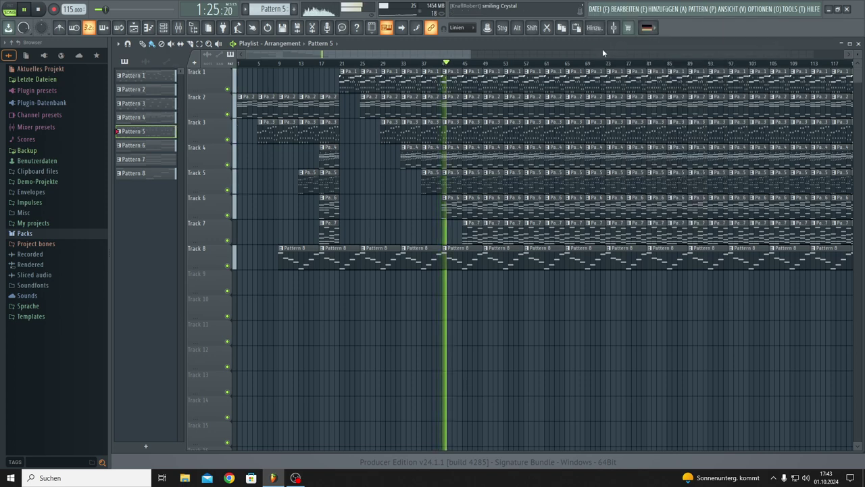
Delete the clips at bar 45 on Tracks 1–4 and the clips at bar 49 on Tracks 1 and 2.
{"action": "right_click", "coordinate": [472, 75]}
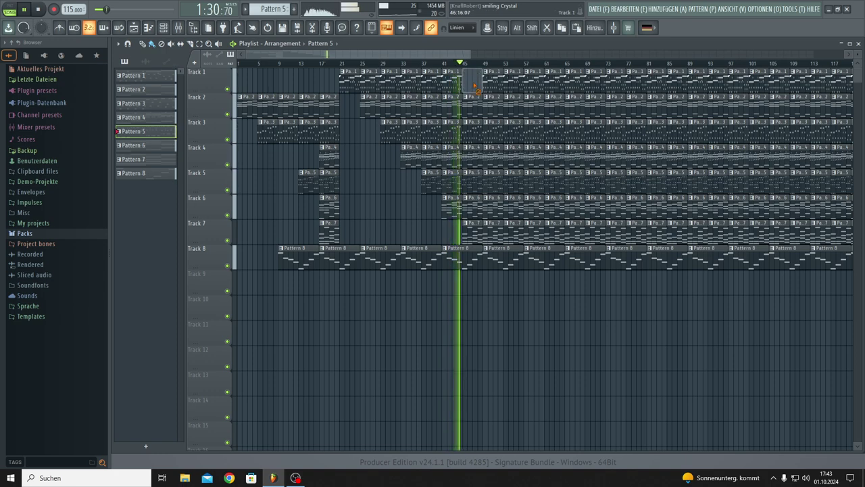
{"action": "right_click", "coordinate": [472, 100]}
{"action": "right_click", "coordinate": [473, 125]}
{"action": "right_click", "coordinate": [475, 152]}
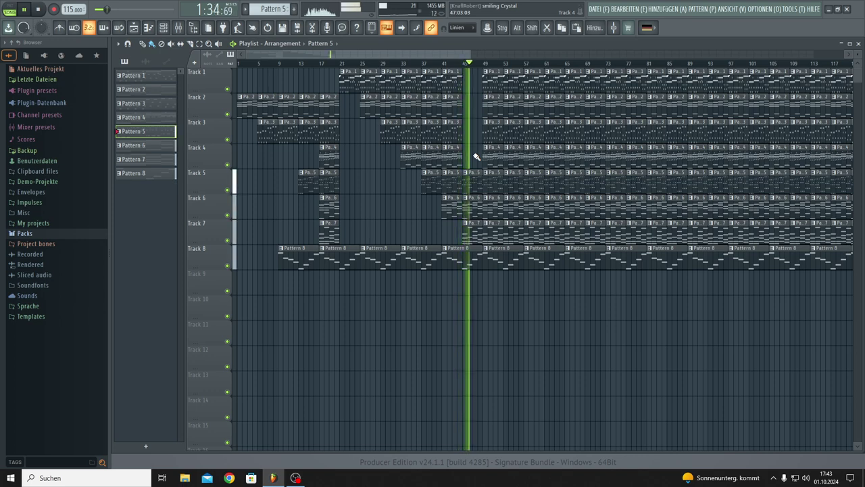
{"action": "right_click", "coordinate": [492, 80]}
{"action": "right_click", "coordinate": [492, 102]}
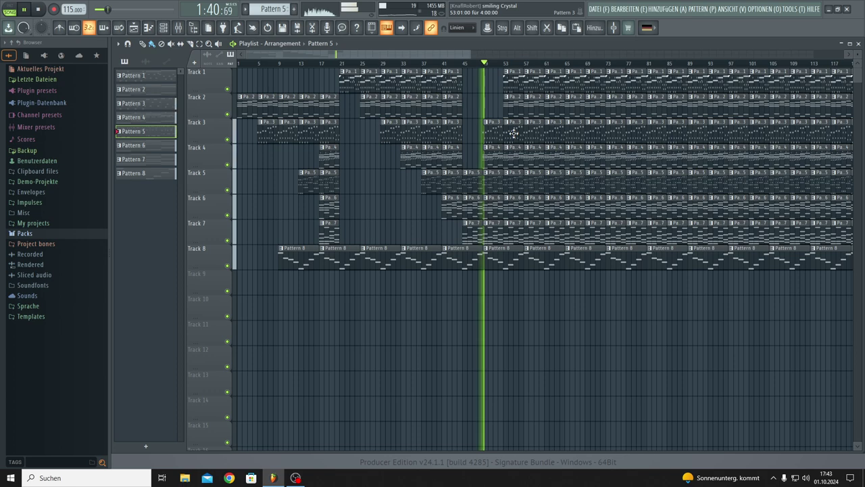
Delete the clips at bars 53 and 57 on Tracks 3–5, plus the Pattern 8 clip starting at bar 57 on Track 8.
{"action": "right_click", "coordinate": [514, 133]}
{"action": "right_click", "coordinate": [513, 155]}
{"action": "right_click", "coordinate": [512, 177]}
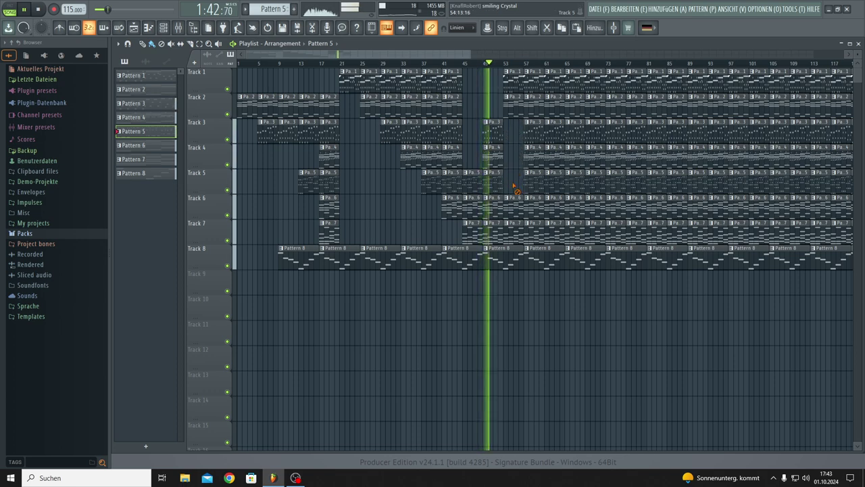
{"action": "right_click", "coordinate": [530, 183]}
{"action": "right_click", "coordinate": [531, 158]}
{"action": "right_click", "coordinate": [532, 135]}
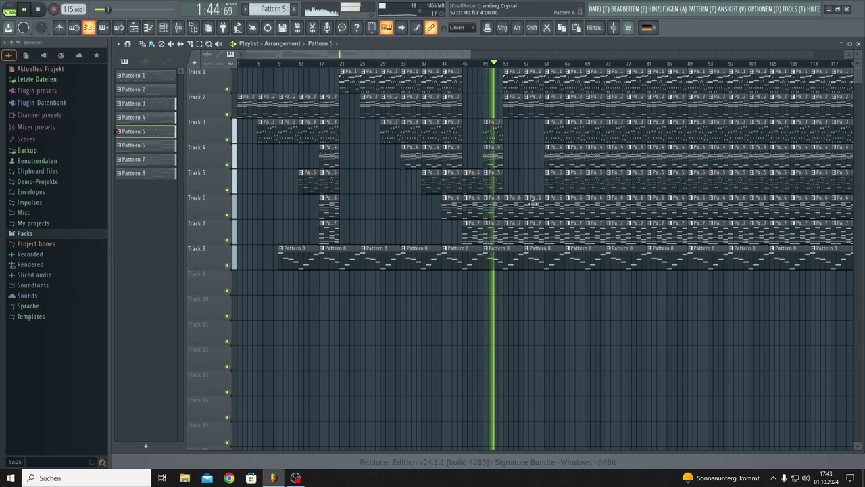
{"action": "right_click", "coordinate": [534, 260]}
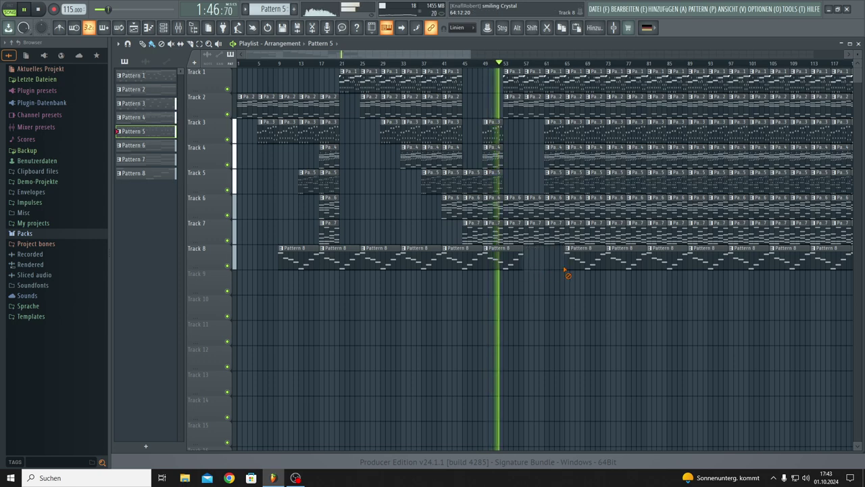
Delete the bar 65 Pattern 8 clip on Track 8, the bar 61–69 clips on Track 7, and the bar 61 clips on Tracks 5 and 6.
{"action": "right_click", "coordinate": [571, 263]}
{"action": "right_click", "coordinate": [560, 235]}
{"action": "right_click", "coordinate": [579, 236]}
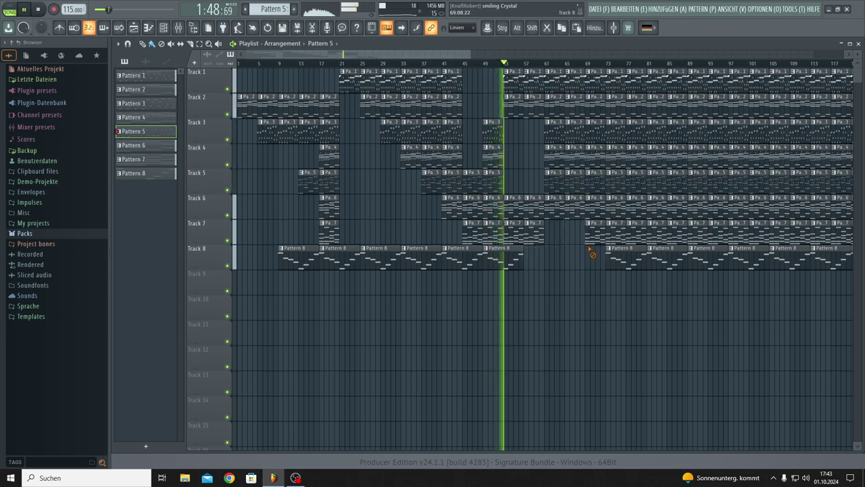
{"action": "right_click", "coordinate": [593, 236]}
{"action": "right_click", "coordinate": [556, 210]}
{"action": "right_click", "coordinate": [554, 183]}
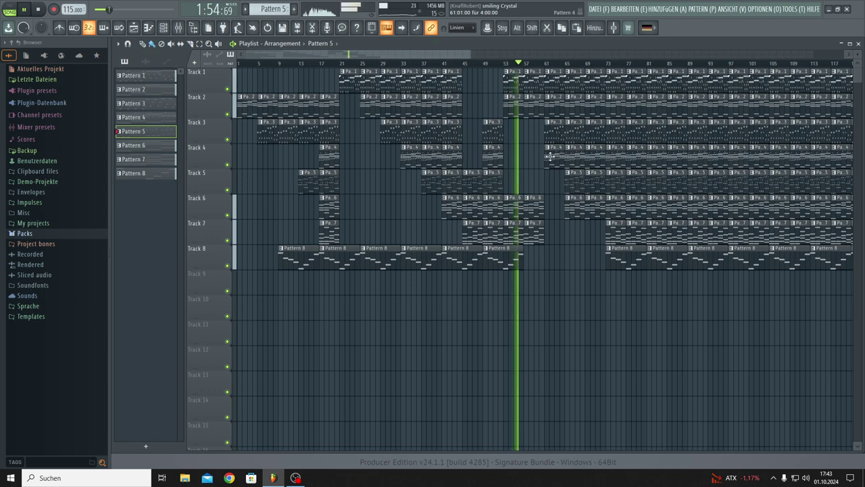
Add a Pattern 4 clip at bar 57 on Track 4, and clear bars 61–72 on Tracks 1 and 2 and bars 65–72 on Track 5.
{"action": "left_click", "coordinate": [550, 156]}
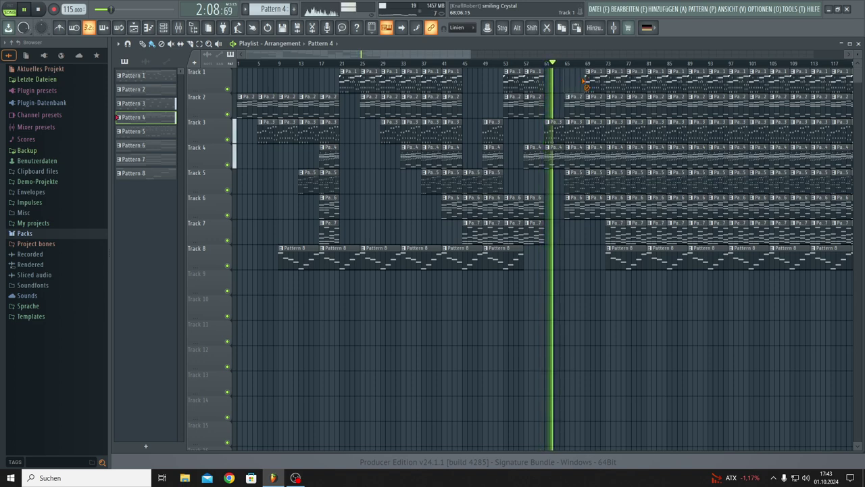
{"action": "right_click", "coordinate": [578, 107]}
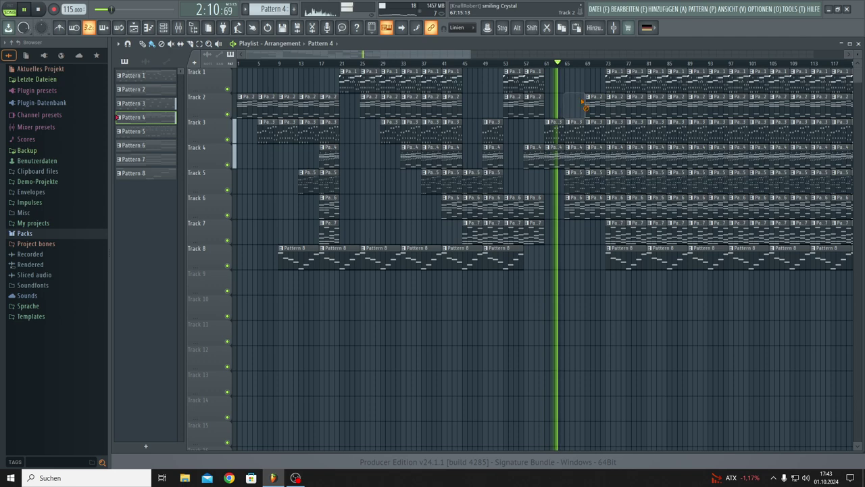
{"action": "right_click", "coordinate": [593, 112]}
{"action": "right_click", "coordinate": [575, 177]}
{"action": "right_click", "coordinate": [594, 182]}
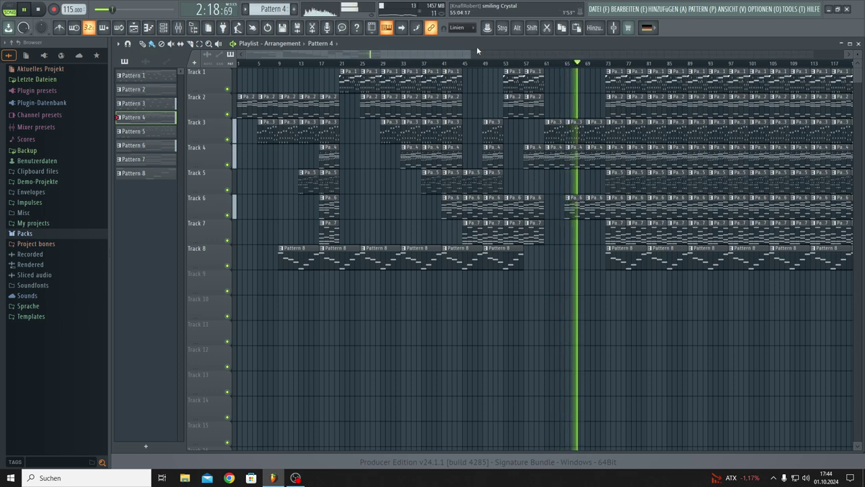
Delete the clips starting at bar 73 on Tracks 1, 2, 7 and 8.
{"action": "left_click_drag", "start_coordinate": [460, 52], "coordinate": [494, 54]}
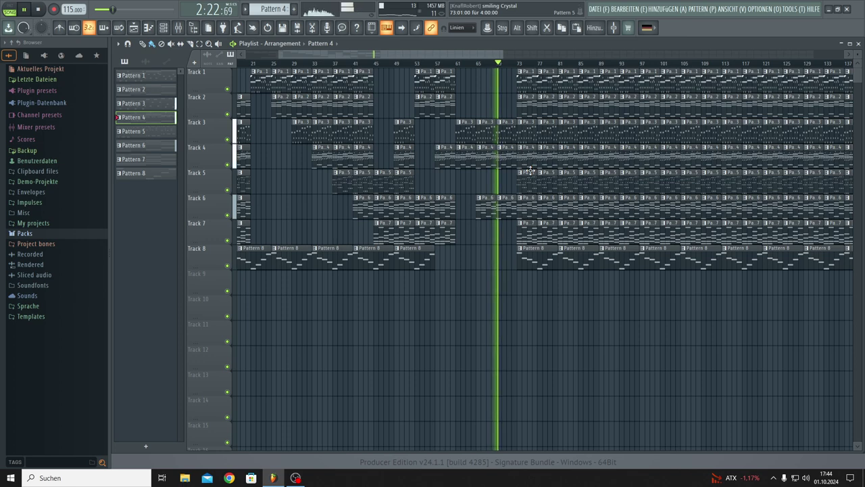
{"action": "right_click", "coordinate": [528, 90]}
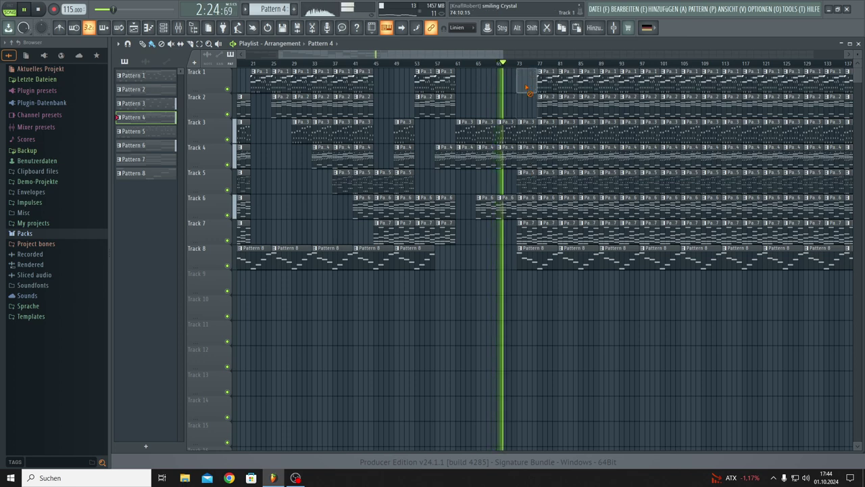
{"action": "right_click", "coordinate": [528, 231]}
{"action": "right_click", "coordinate": [531, 259]}
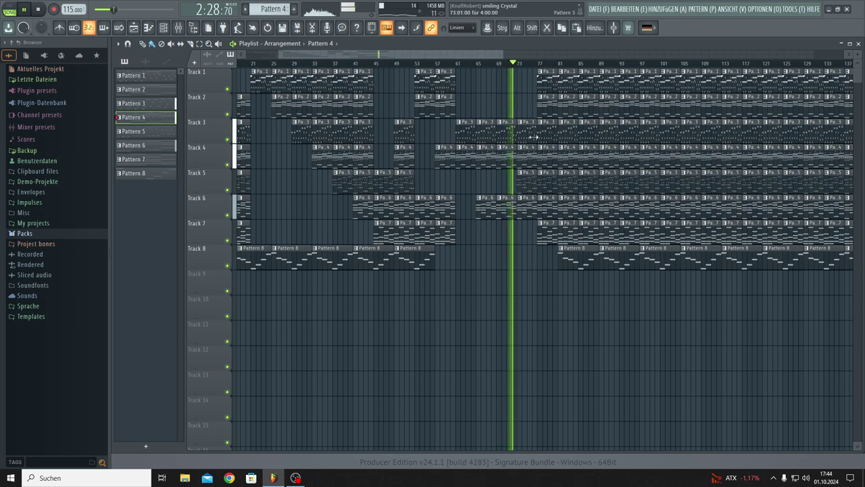
Delete the bar 77 and 81 clips on Tracks 1 and 2, Track 1's bar 85 clip, and the Pattern 8 clips at bars 81 and 89.
{"action": "right_click", "coordinate": [548, 105]}
{"action": "right_click", "coordinate": [548, 80]}
{"action": "right_click", "coordinate": [568, 80]}
{"action": "right_click", "coordinate": [572, 105]}
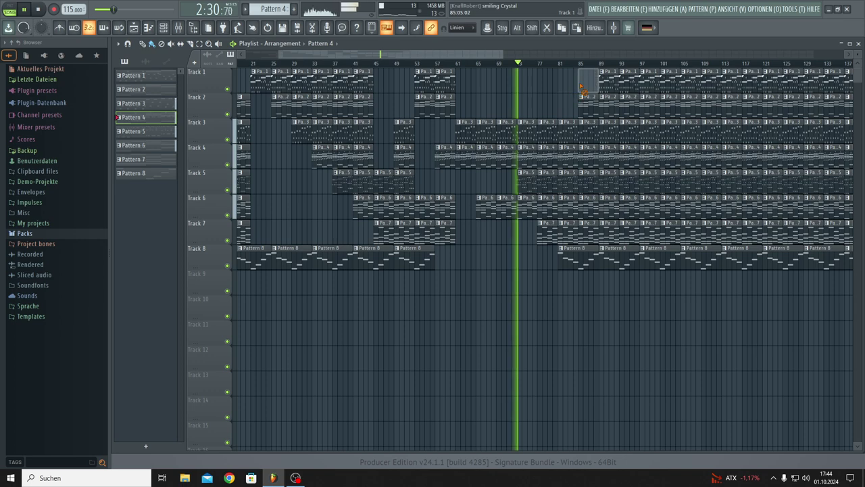
{"action": "right_click", "coordinate": [586, 81]}
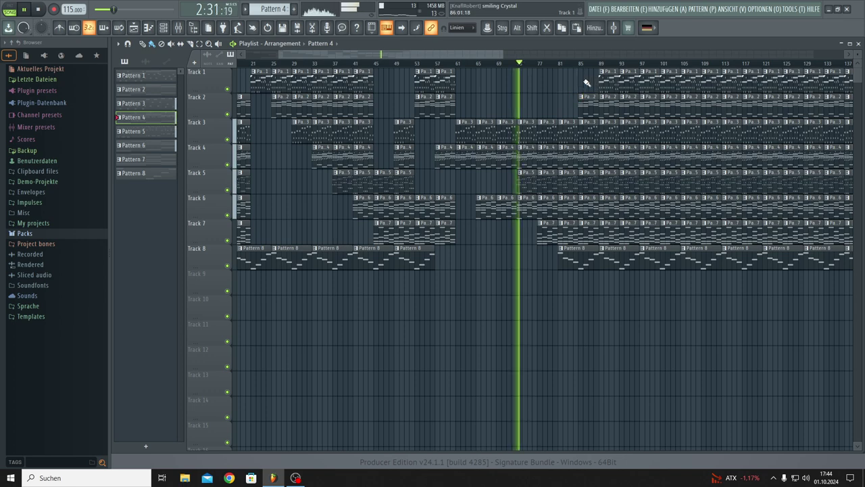
{"action": "right_click", "coordinate": [577, 265]}
{"action": "right_click", "coordinate": [613, 269]}
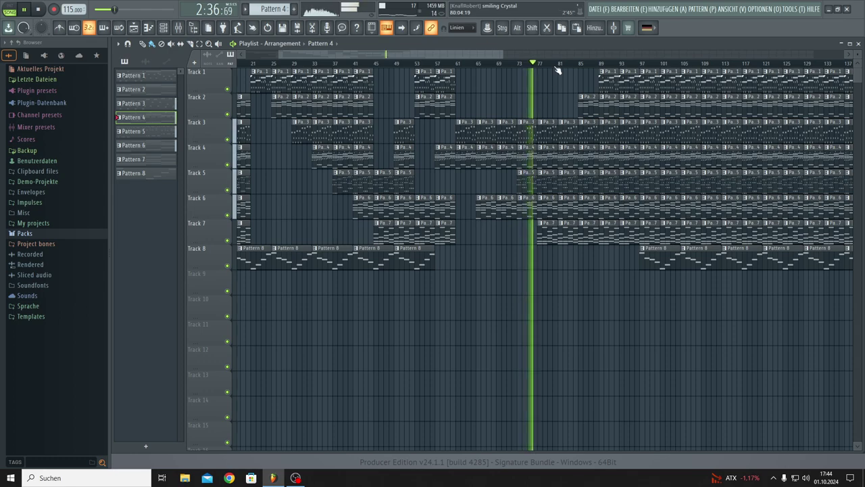
Delete all clips from bar 121 onward on Tracks 1–8 and save the project.
{"action": "left_click_drag", "start_coordinate": [496, 52], "coordinate": [549, 54]}
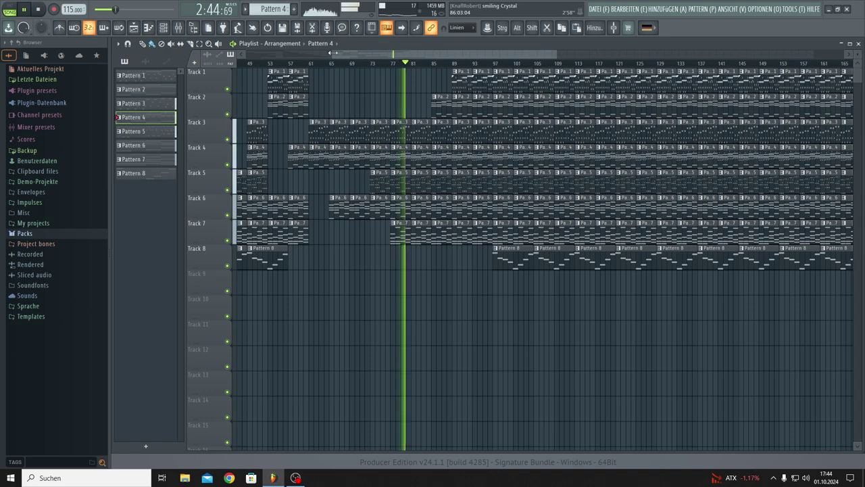
{"action": "left_click_drag", "start_coordinate": [332, 54], "coordinate": [197, 61]}
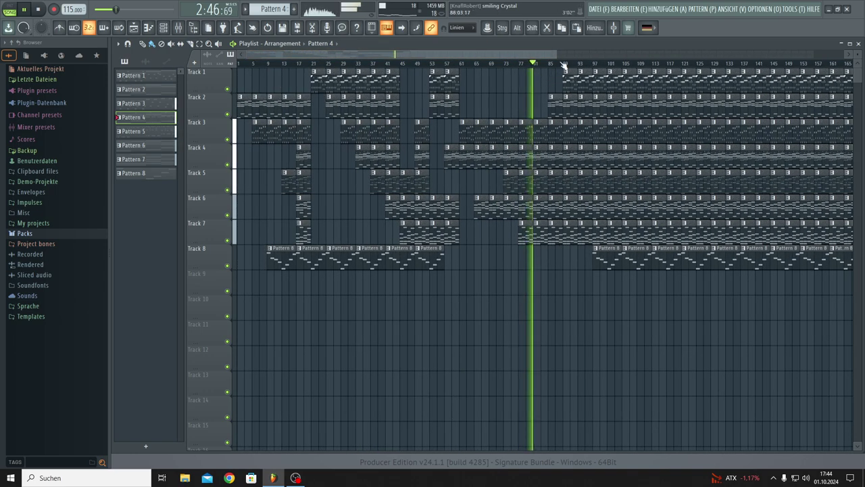
{"action": "left_click_drag", "start_coordinate": [558, 56], "coordinate": [845, 175]}
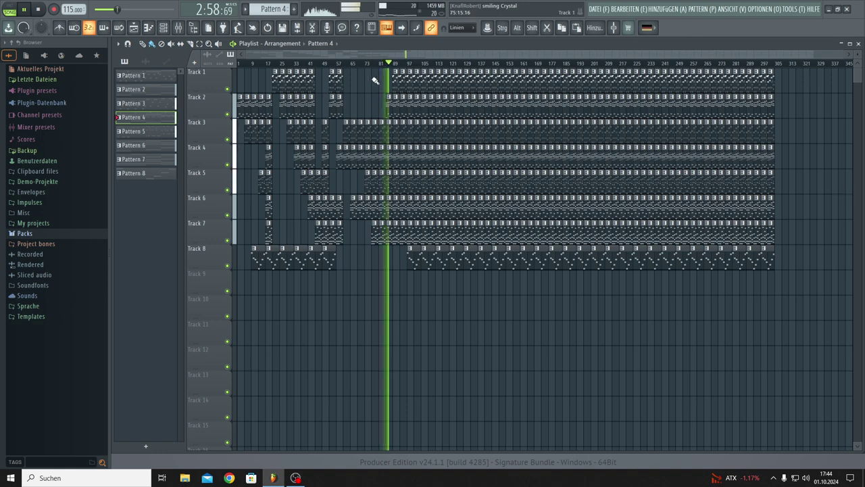
{"action": "scroll", "coordinate": [394, 70], "scroll_direction": "up", "scroll_amount": 3}
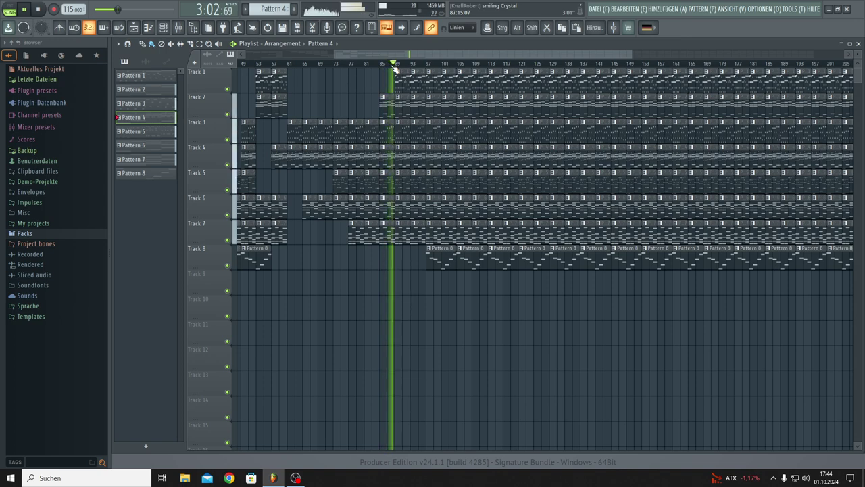
{"action": "scroll", "coordinate": [827, 73], "scroll_direction": "down", "scroll_amount": 2}
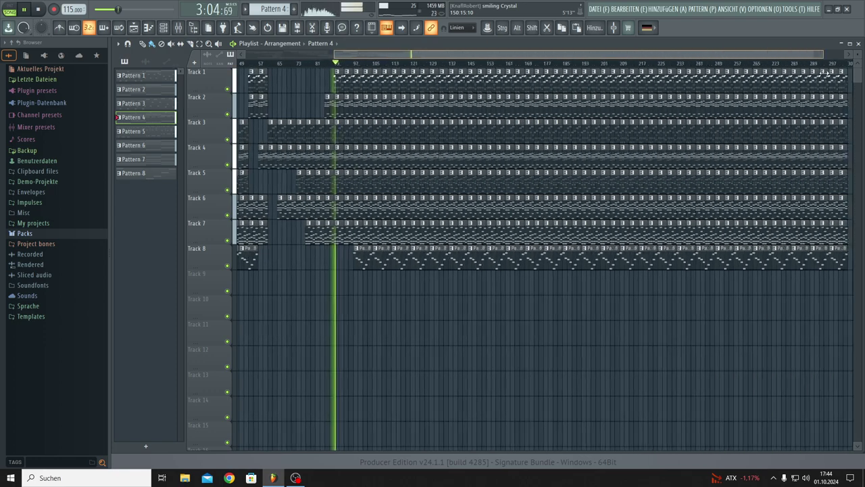
{"action": "scroll", "coordinate": [842, 80], "scroll_direction": "down", "scroll_amount": 1}
{"action": "left_click_drag", "start_coordinate": [839, 318], "coordinate": [409, 22]}
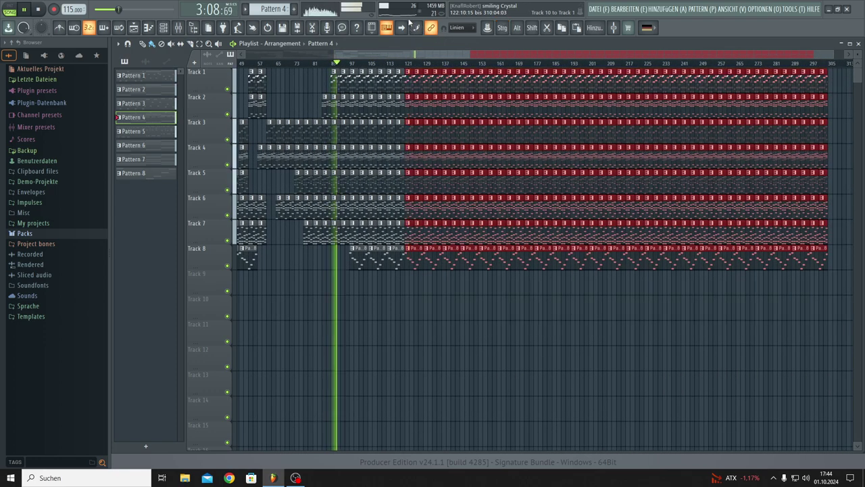
{"action": "key", "text": "Delete"}
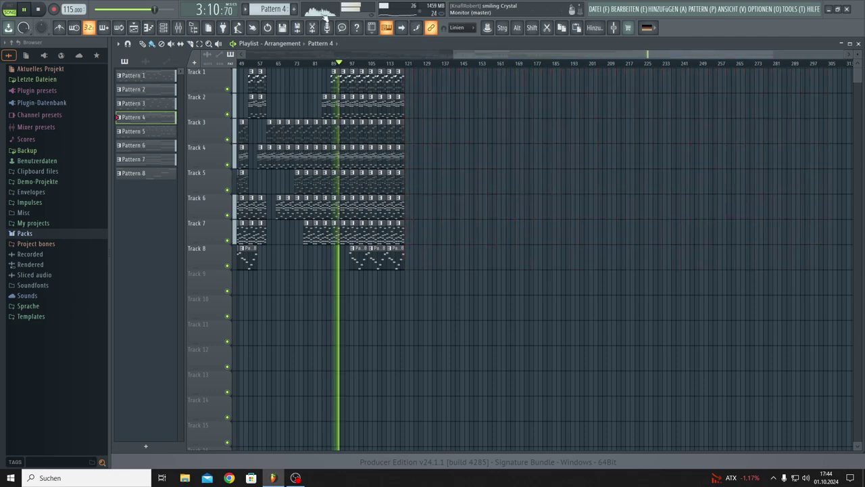
{"action": "left_click", "coordinate": [596, 14]}
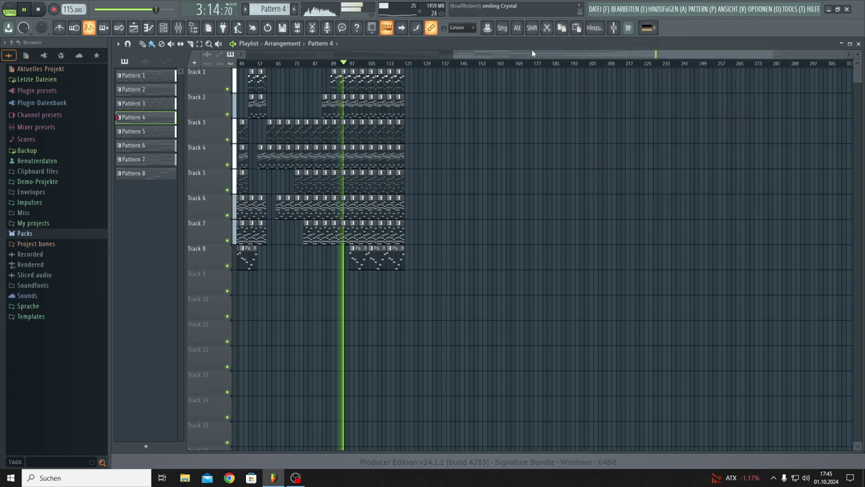
Clear the clips on Tracks 1, 3, 4 and 5 from bar 109 onward, on Track 6 from bar 113, and on Track 7 from bar 117.
{"action": "left_click_drag", "start_coordinate": [454, 55], "coordinate": [145, 51]}
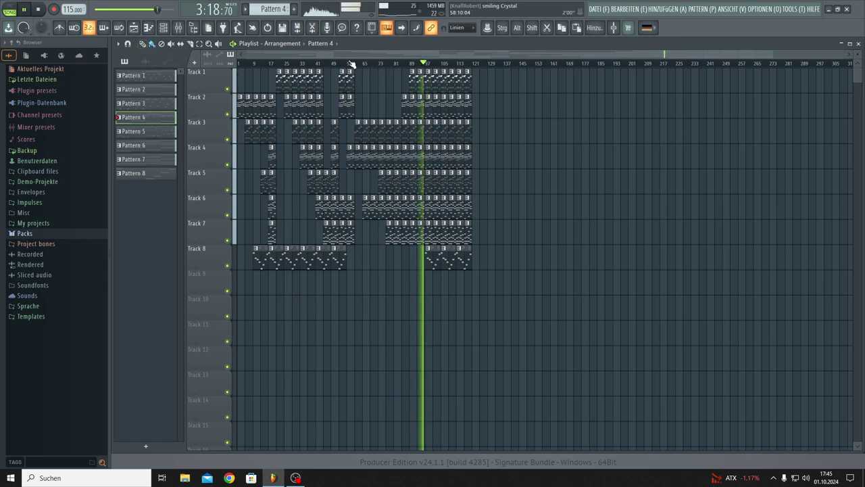
{"action": "scroll", "coordinate": [351, 63], "scroll_direction": "up", "scroll_amount": 4}
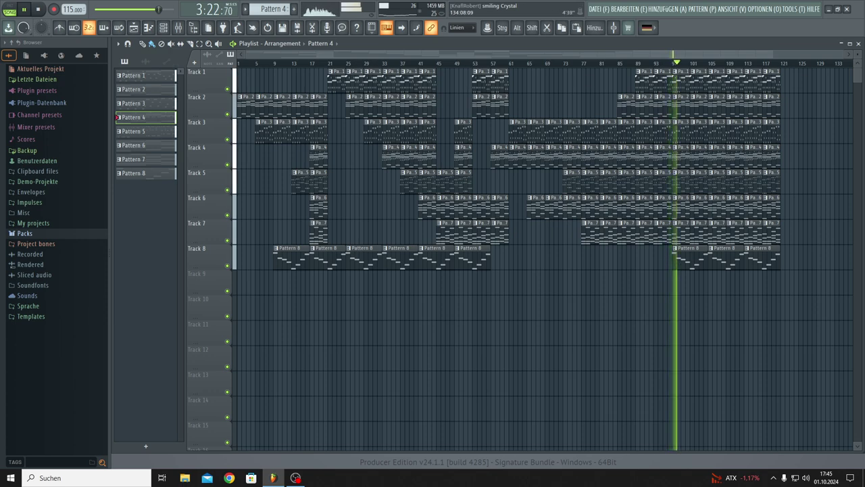
{"action": "scroll", "coordinate": [802, 68], "scroll_direction": "up", "scroll_amount": 1}
{"action": "scroll", "coordinate": [539, 260], "scroll_direction": "up", "scroll_amount": 3}
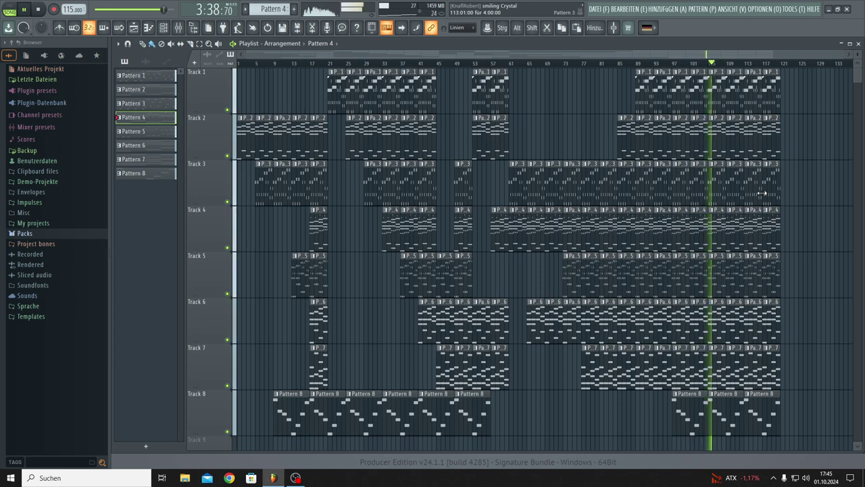
{"action": "right_click", "coordinate": [740, 95]}
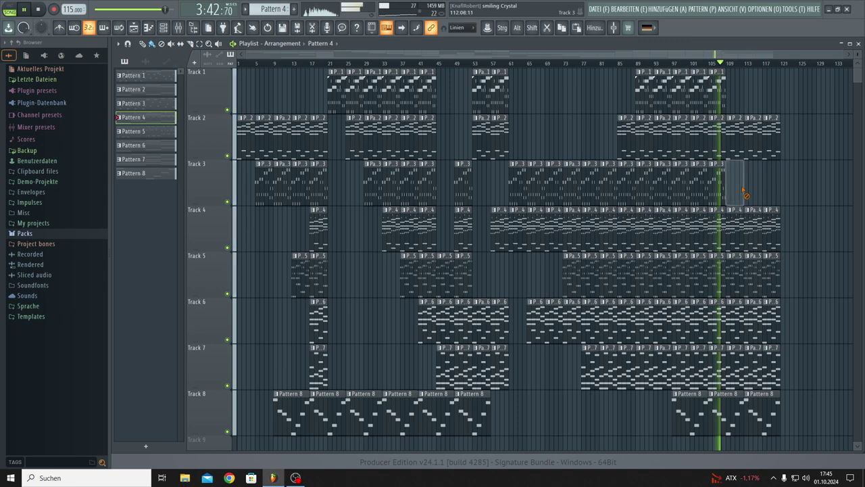
{"action": "mouse_move", "coordinate": [779, 249]}
{"action": "left_mouse_down"}
{"action": "mouse_move", "coordinate": [757, 294]}
{"action": "mouse_move", "coordinate": [743, 291]}
{"action": "left_mouse_up"}
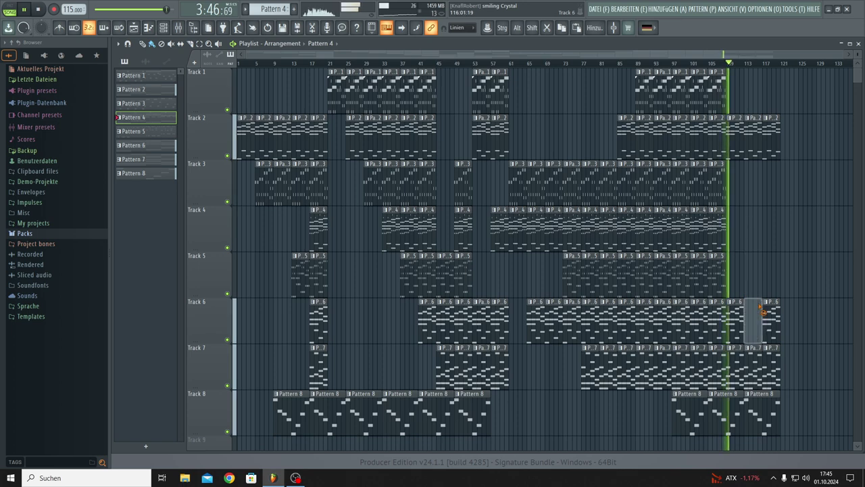
{"action": "right_click", "coordinate": [774, 349]}
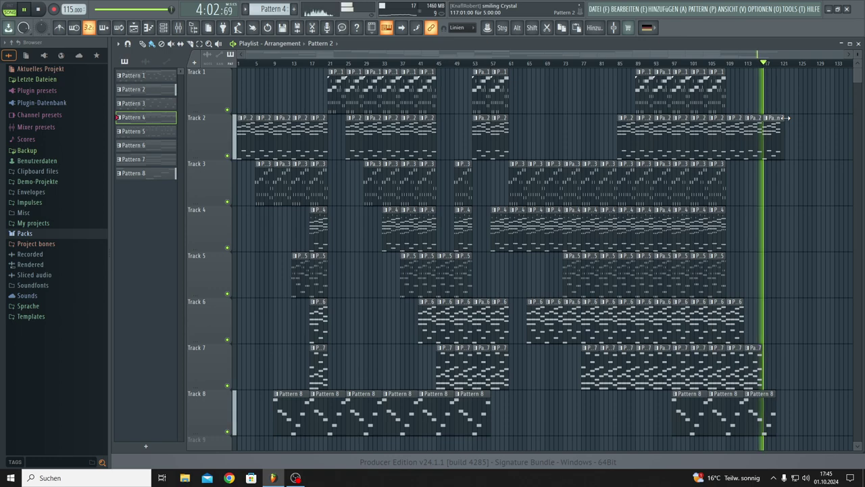
Extend the final Pattern 2 clip at bar 117 on Track 2 to a length of six bars and save the project.
{"action": "left_click_drag", "start_coordinate": [786, 118], "coordinate": [788, 118]}
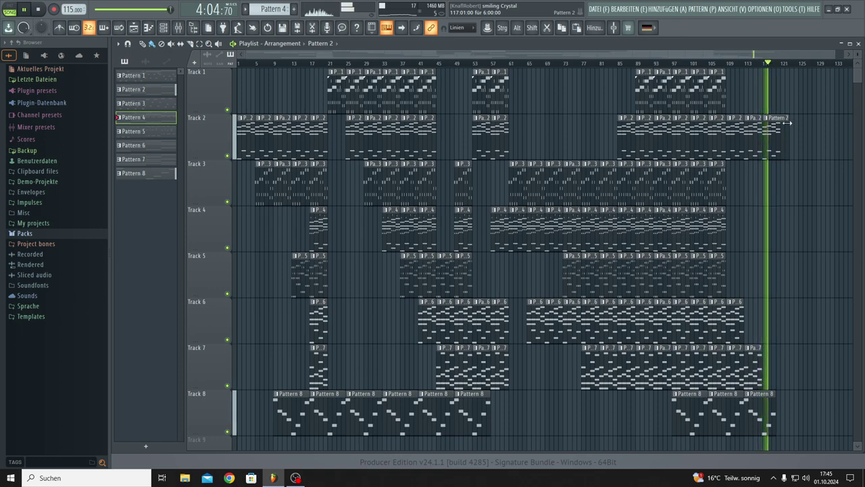
{"action": "scroll", "coordinate": [784, 64], "scroll_direction": "up", "scroll_amount": 4}
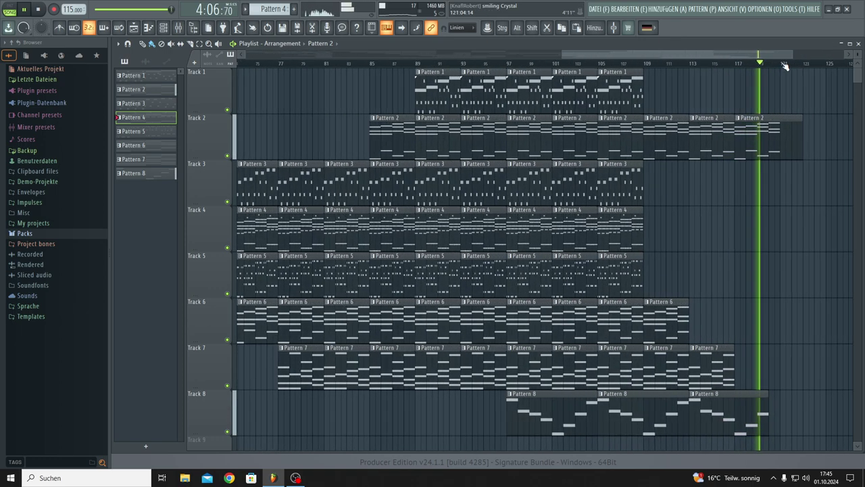
{"action": "scroll", "coordinate": [784, 65], "scroll_direction": "up", "scroll_amount": 1}
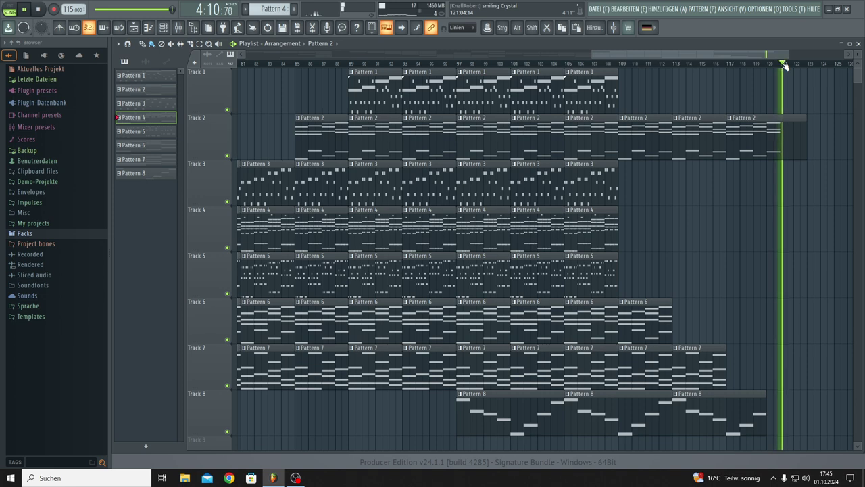
{"action": "left_click", "coordinate": [599, 9]}
{"action": "left_click", "coordinate": [602, 52]}
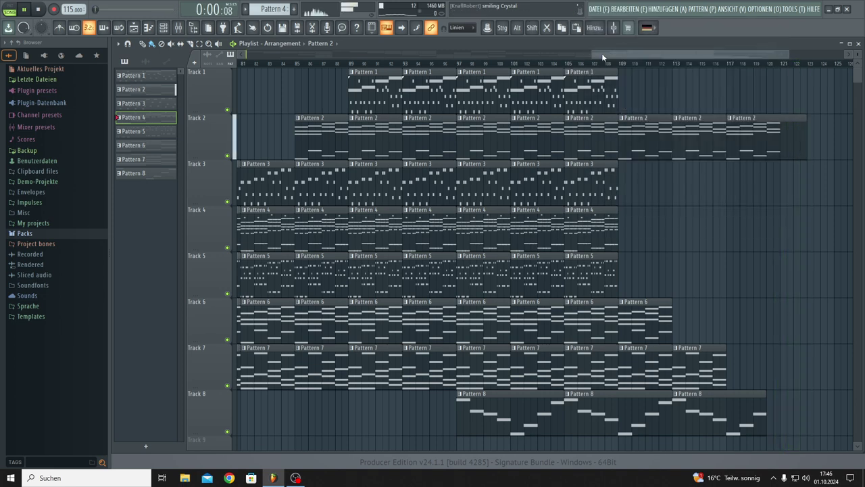
Show the whole arrangement, open the mixer over the playlist and select the Master track.
{"action": "left_click_drag", "start_coordinate": [601, 53], "coordinate": [196, 63]}
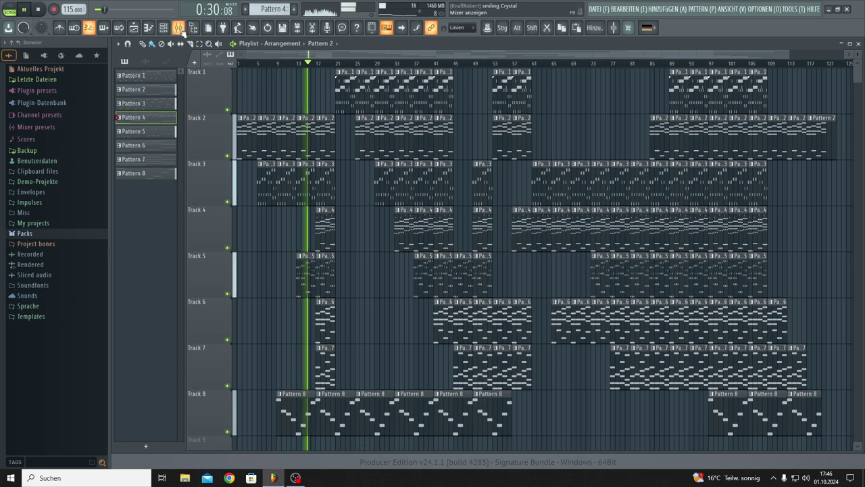
{"action": "left_click", "coordinate": [180, 29]}
{"action": "left_click_drag", "start_coordinate": [227, 63], "coordinate": [432, 165]}
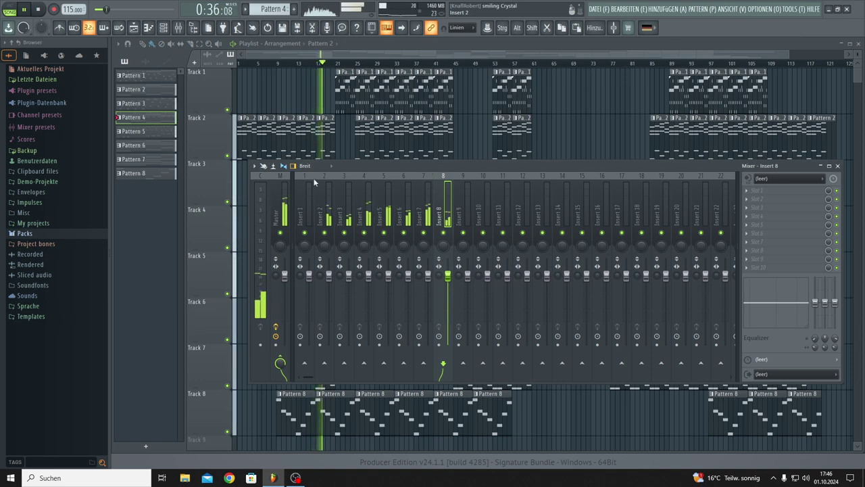
{"action": "left_click", "coordinate": [288, 201]}
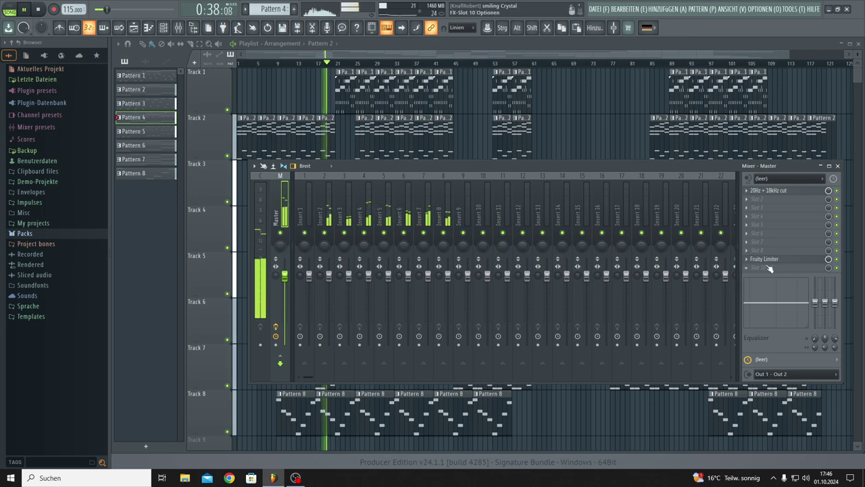
Display the Master track's Fruity Limiter and 20Hz + 18kHz cut equalizer side by side to examine the signal during playback.
{"action": "left_click", "coordinate": [770, 258]}
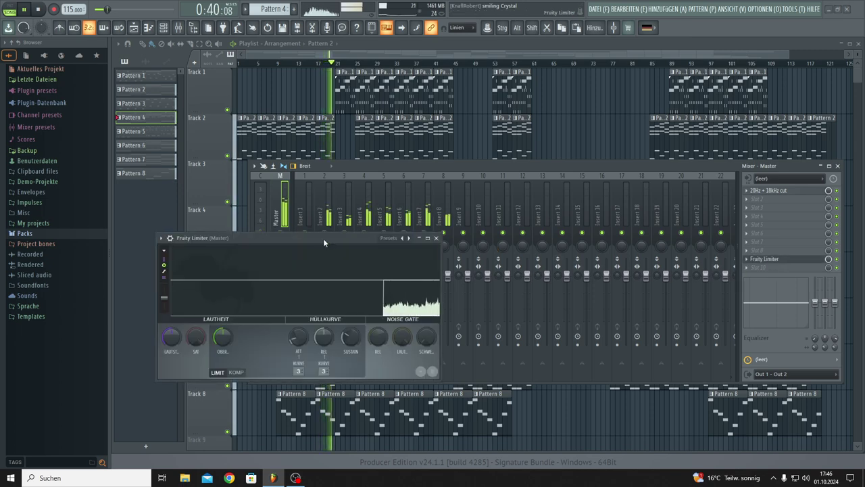
{"action": "left_click_drag", "start_coordinate": [323, 238], "coordinate": [170, 326]}
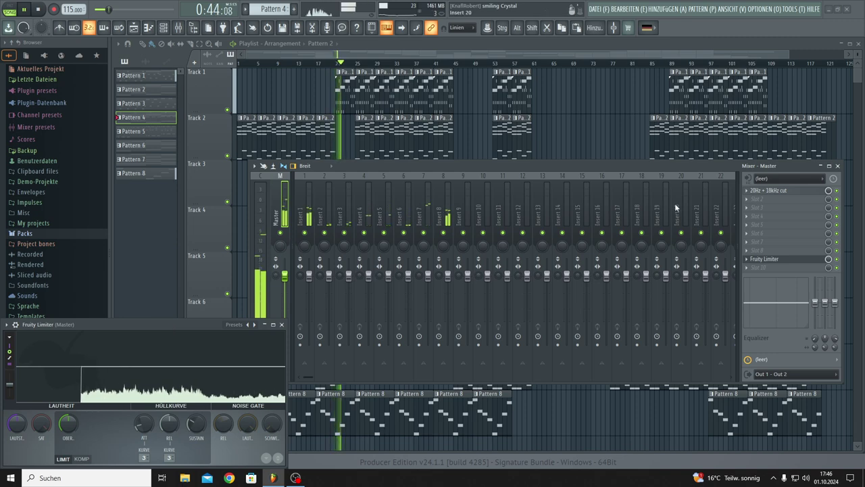
{"action": "left_click", "coordinate": [803, 196]}
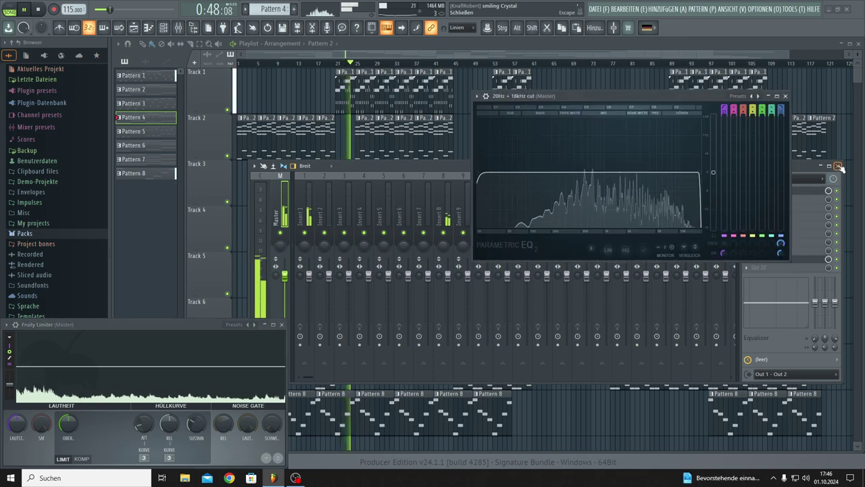
Close the mixer, place the 20Hz + 18kHz cut equalizer above the Fruity Limiter and slightly raise the equalizer's main level.
{"action": "left_click", "coordinate": [839, 166]}
{"action": "left_click_drag", "start_coordinate": [666, 93], "coordinate": [195, 149]}
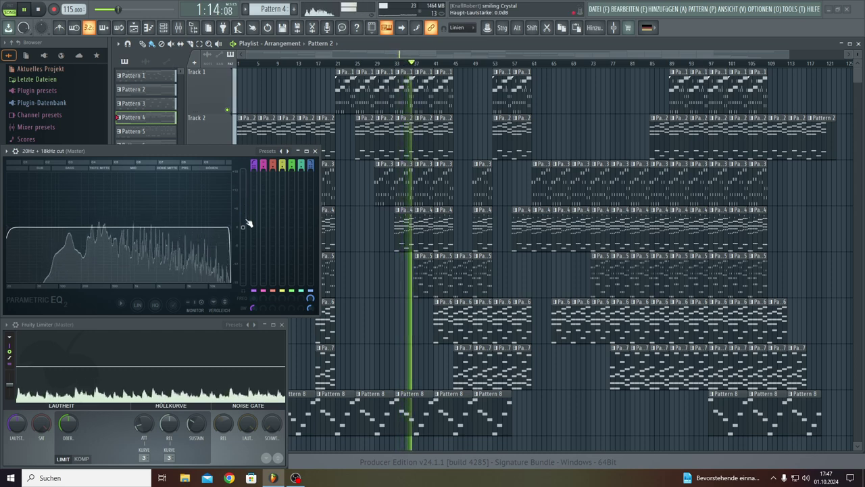
{"action": "left_click_drag", "start_coordinate": [243, 228], "coordinate": [243, 221]}
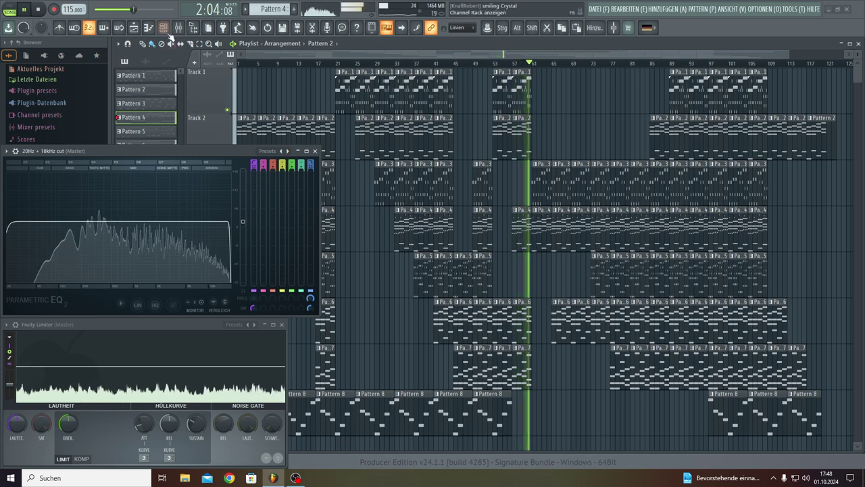
Check the instance tuning in the system settings of Nexus #7 from the Channel Rack and return to its preset library.
{"action": "left_click", "coordinate": [169, 34]}
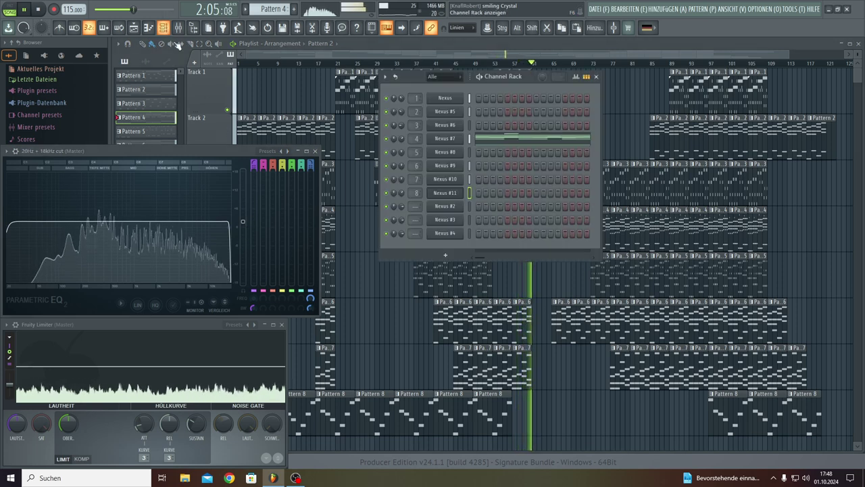
{"action": "left_click", "coordinate": [458, 138]}
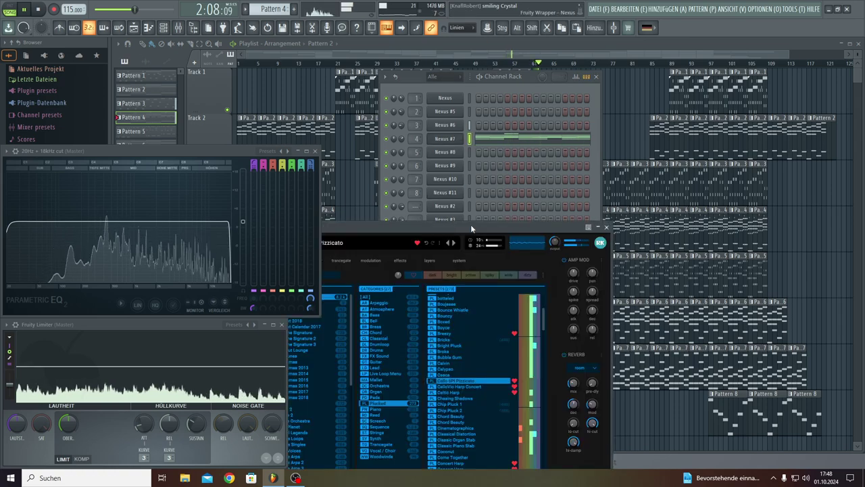
{"action": "left_click_drag", "start_coordinate": [471, 225], "coordinate": [634, 138]}
{"action": "left_click", "coordinate": [621, 175]}
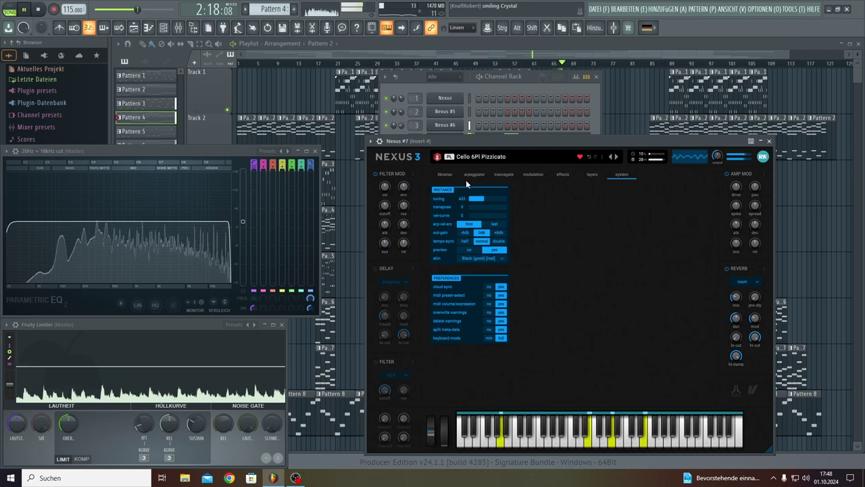
{"action": "left_click", "coordinate": [445, 175]}
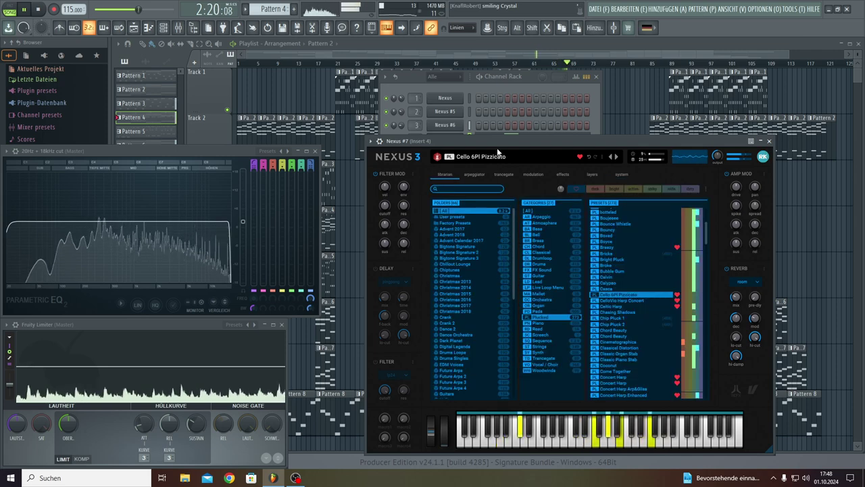
Check the instance tuning in the system settings of Nexus and Nexus #9, and close the Channel Rack.
{"action": "left_click", "coordinate": [469, 181]}
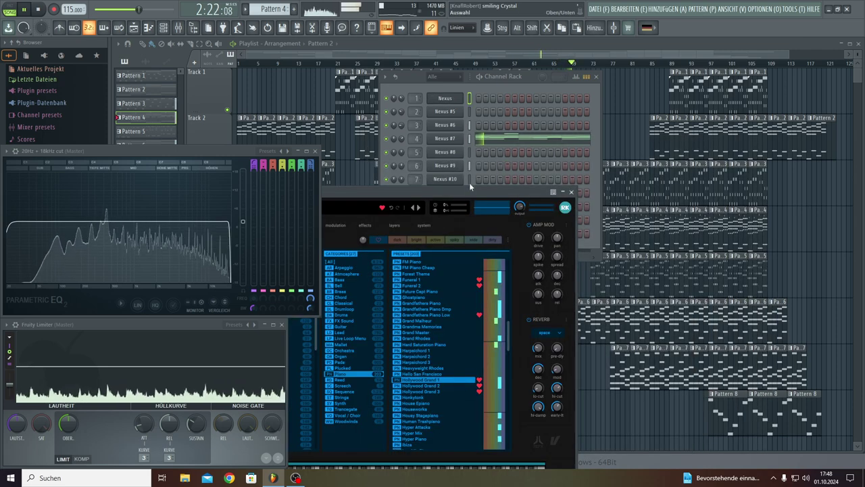
{"action": "left_click", "coordinate": [426, 226]}
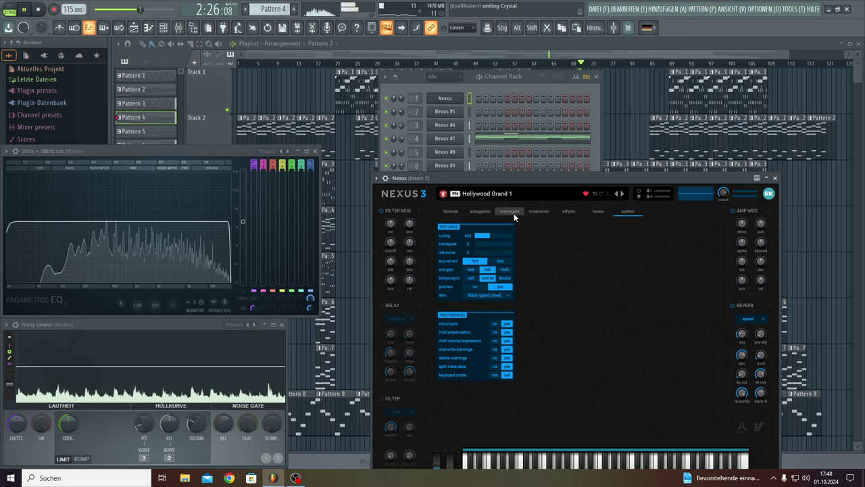
{"action": "left_click", "coordinate": [441, 167]}
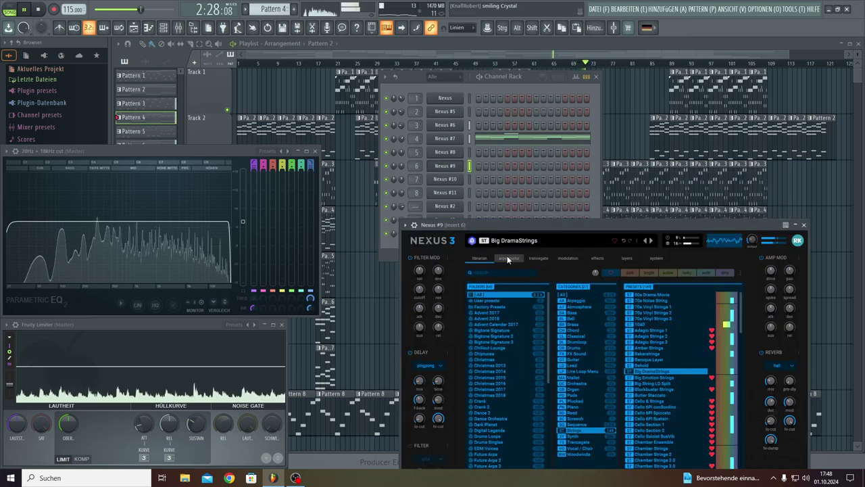
{"action": "left_click", "coordinate": [655, 259]}
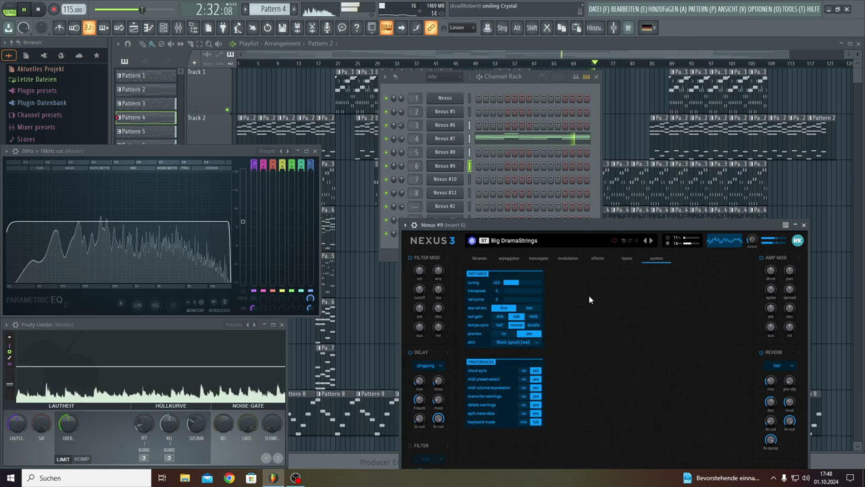
{"action": "left_click", "coordinate": [477, 257]}
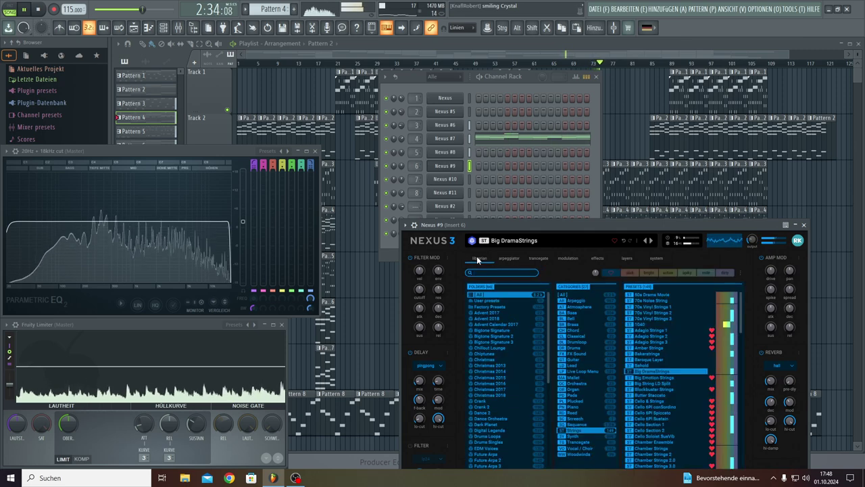
{"action": "left_click", "coordinate": [804, 225]}
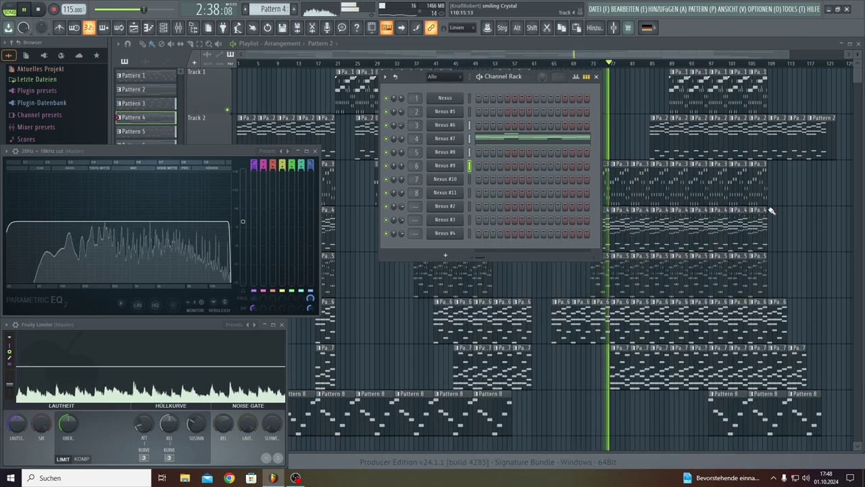
{"action": "left_click", "coordinate": [595, 76]}
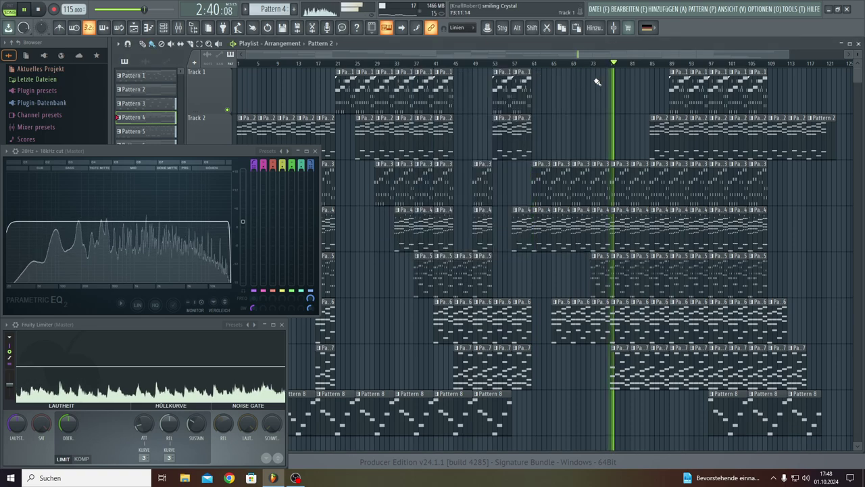
Review the project information with its title, genre and comment, and save the project.
{"action": "left_click", "coordinate": [342, 27]}
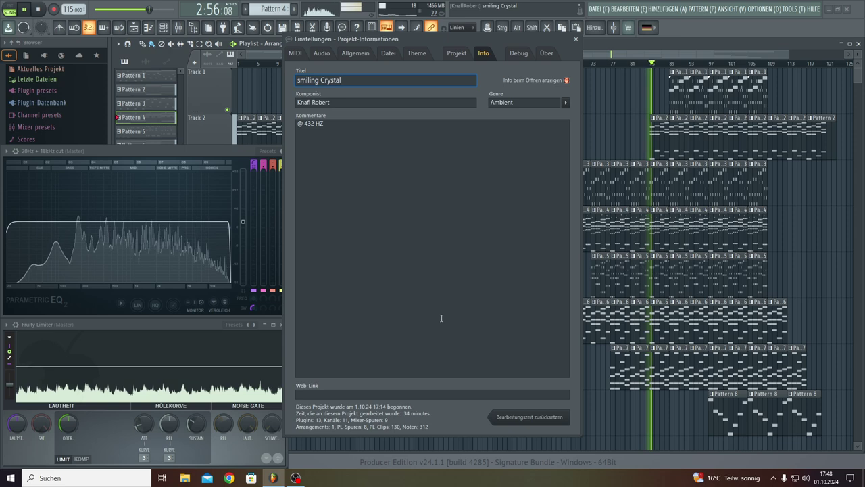
{"action": "left_click", "coordinate": [576, 38]}
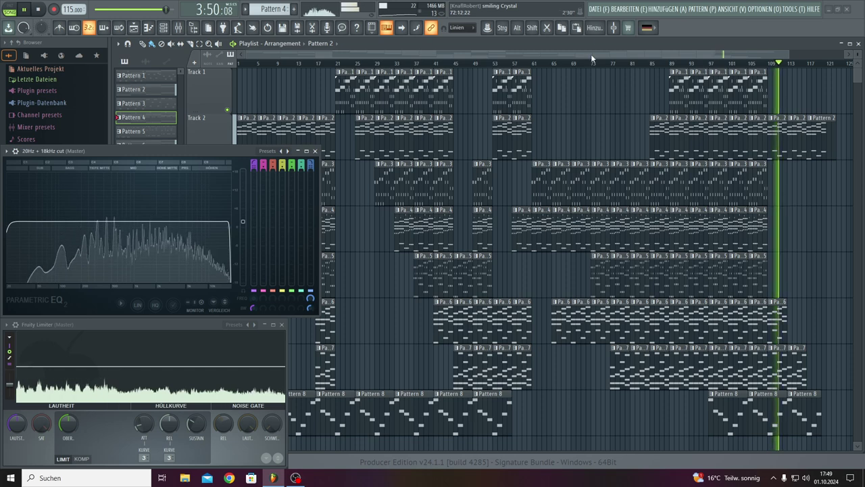
{"action": "left_click", "coordinate": [602, 10]}
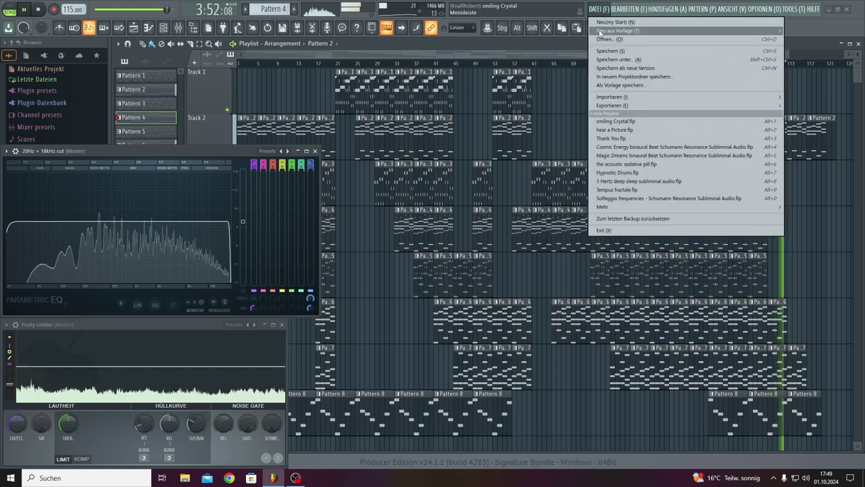
{"action": "left_click", "coordinate": [604, 51]}
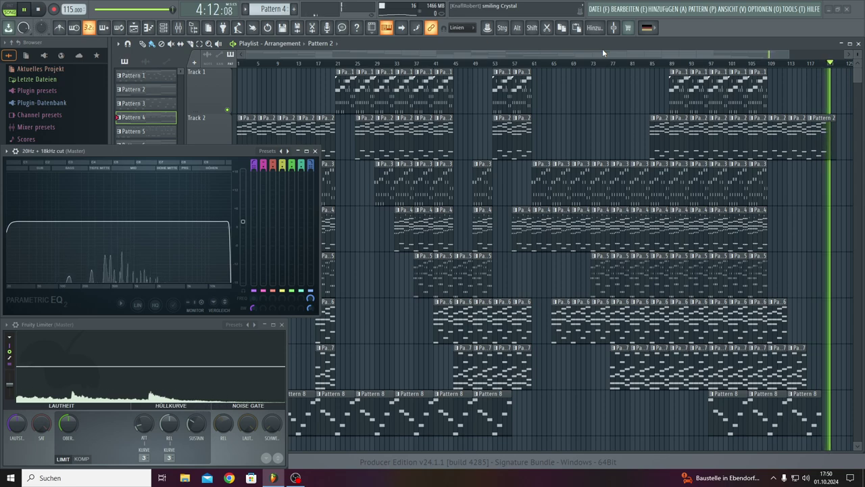
Load ZGameEditor Visualizer into effect slot 10 of the Master track, and shrink its preview window and move it clear of the editor.
{"action": "key", "text": "F9"}
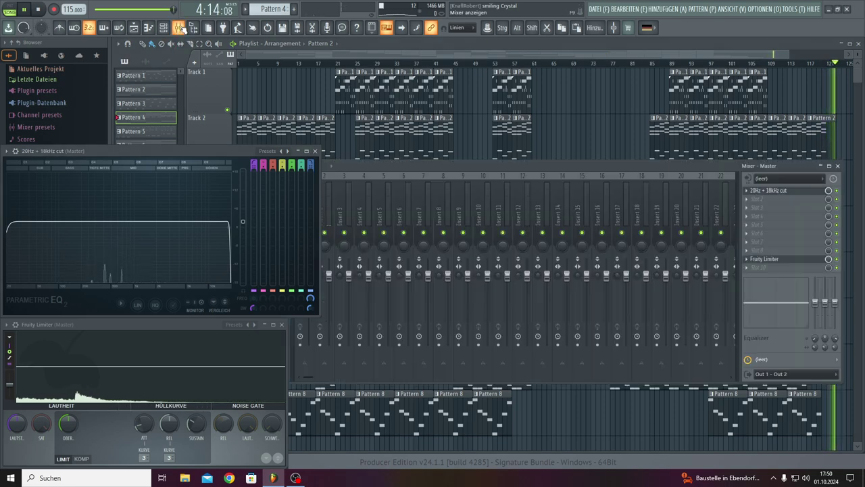
{"action": "left_click", "coordinate": [756, 250]}
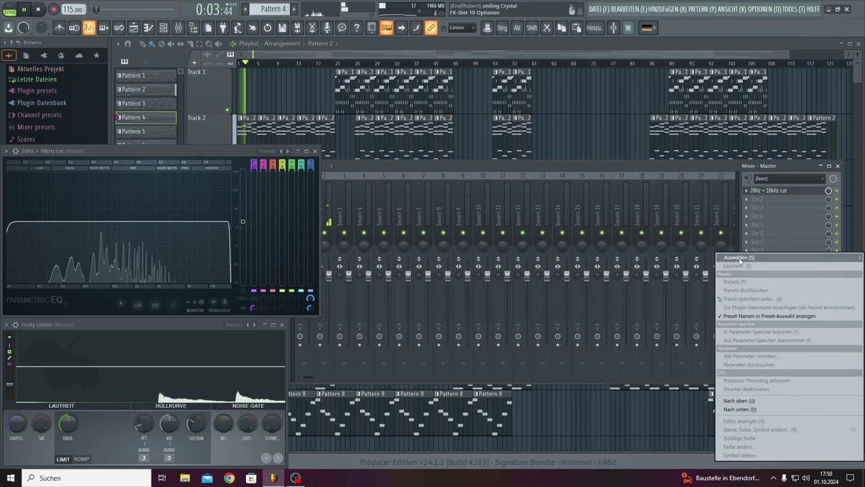
{"action": "mouse_move", "coordinate": [741, 258]}
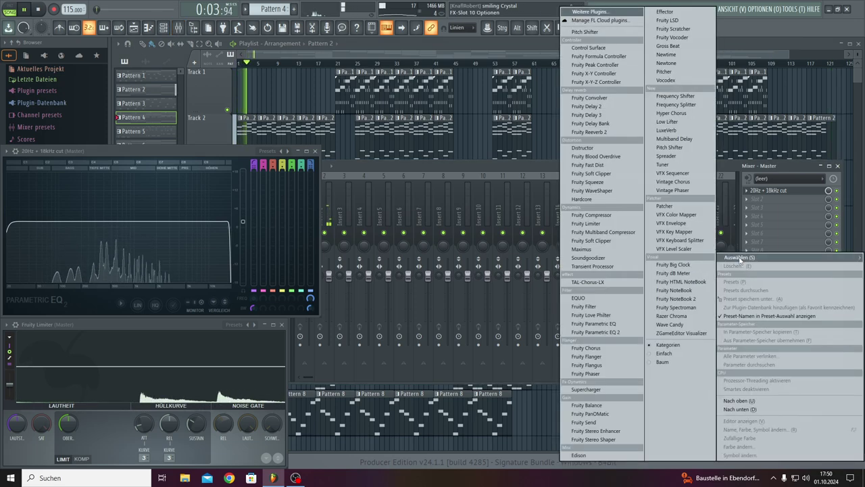
{"action": "left_click", "coordinate": [684, 332]}
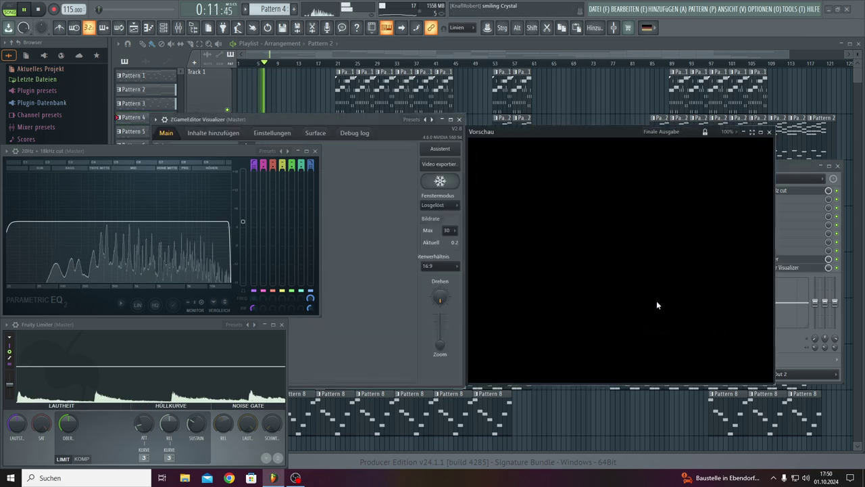
{"action": "left_click_drag", "start_coordinate": [471, 383], "coordinate": [593, 257]}
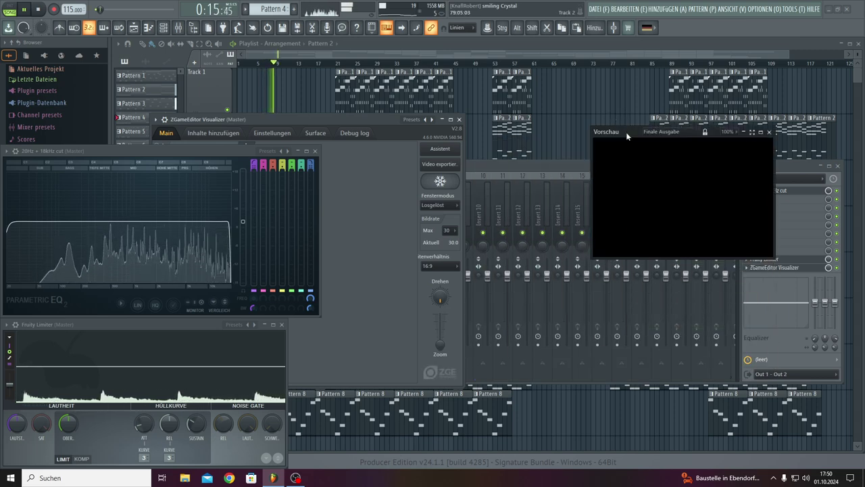
{"action": "left_click_drag", "start_coordinate": [626, 132], "coordinate": [700, 69]}
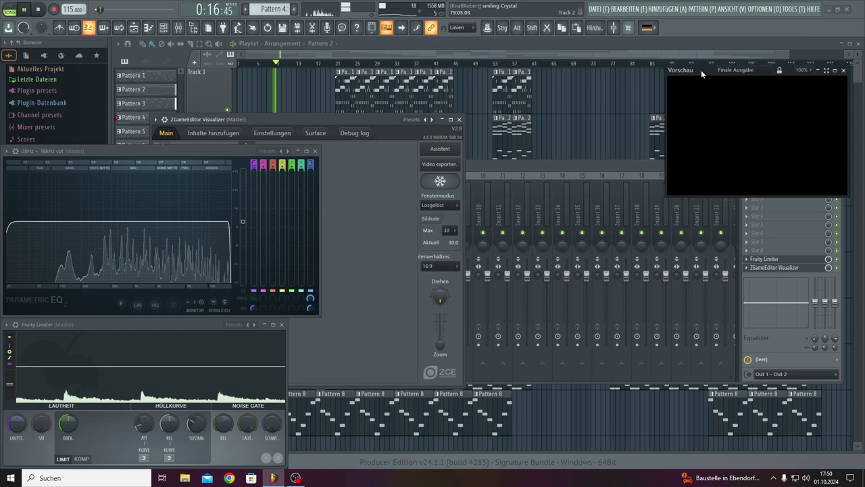
Open the video assistant for the visualizer and enlarge its preset gallery slightly.
{"action": "left_click", "coordinate": [443, 162]}
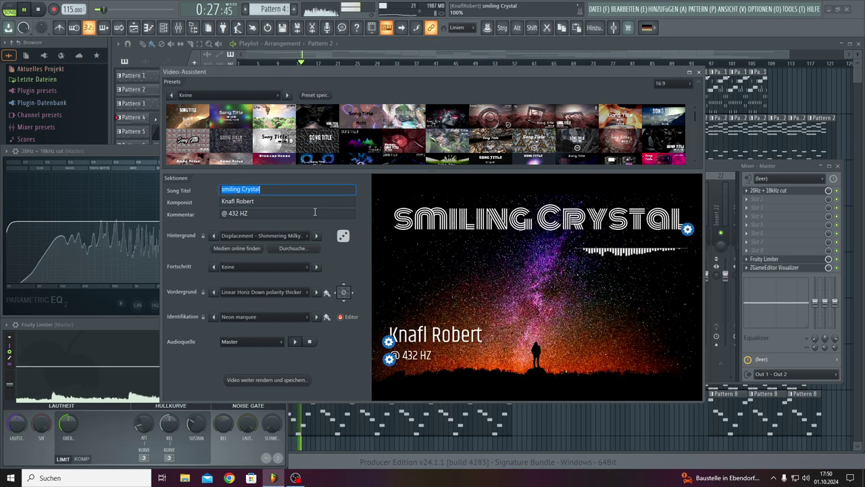
{"action": "scroll", "coordinate": [352, 146], "scroll_direction": "down", "scroll_amount": 2}
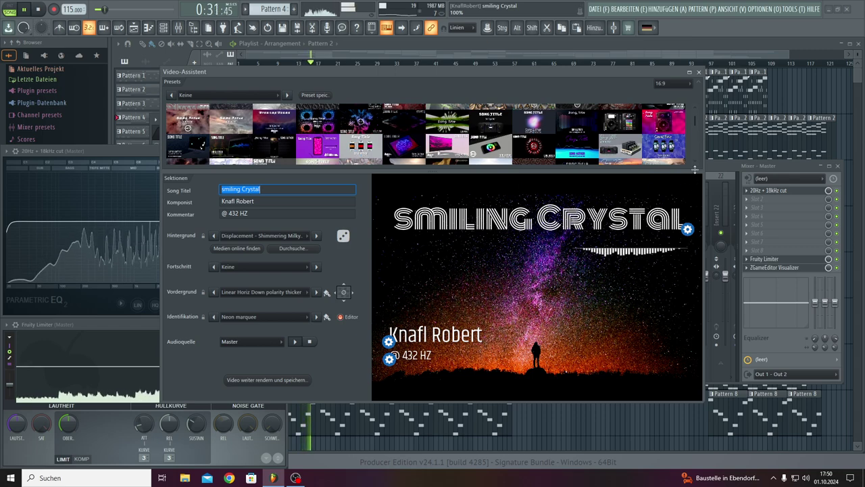
{"action": "left_click_drag", "start_coordinate": [689, 173], "coordinate": [690, 182]}
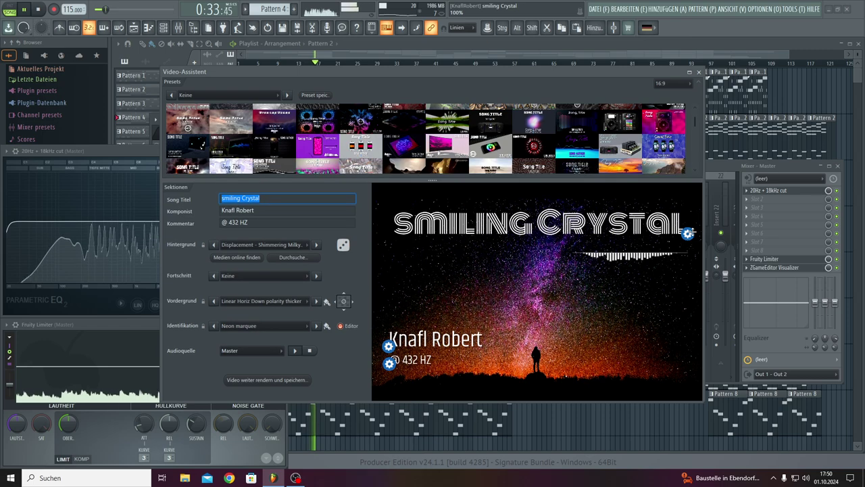
Look through the whole gallery of video presets in the assistant, down to the last rows and back to the first.
{"action": "scroll", "coordinate": [660, 165], "scroll_direction": "down", "scroll_amount": 4}
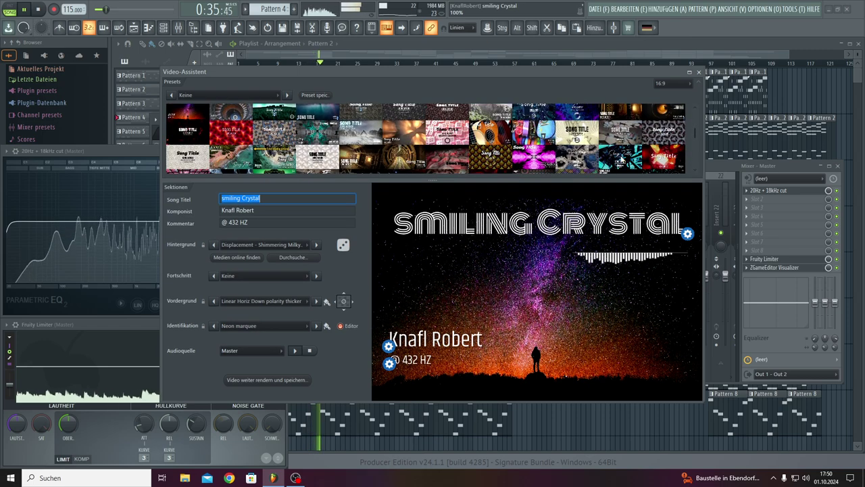
{"action": "scroll", "coordinate": [622, 159], "scroll_direction": "down", "scroll_amount": 3}
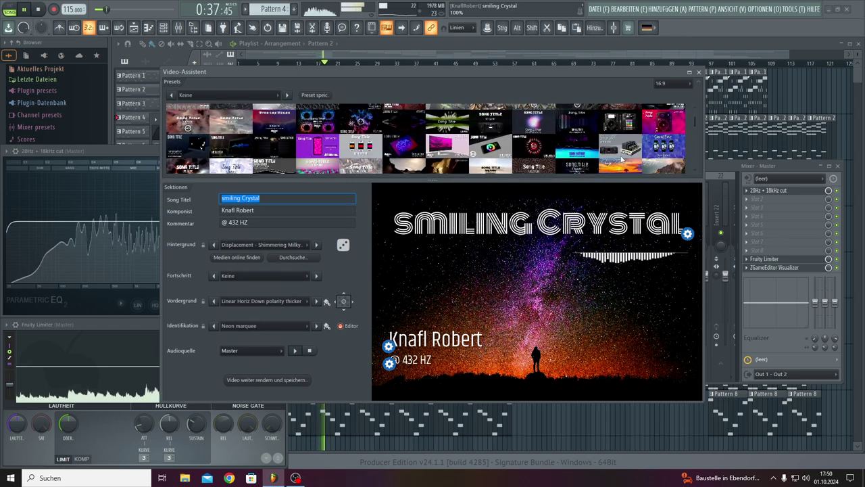
{"action": "scroll", "coordinate": [620, 160], "scroll_direction": "down", "scroll_amount": 3}
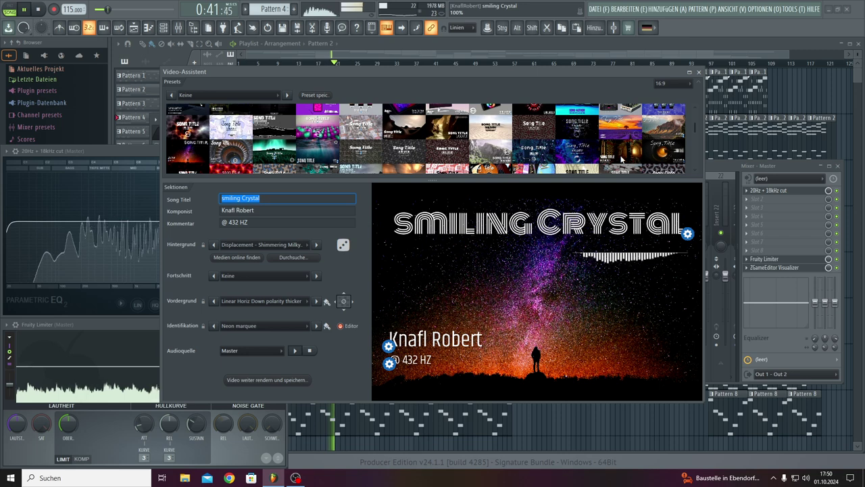
{"action": "scroll", "coordinate": [621, 160], "scroll_direction": "down", "scroll_amount": 3}
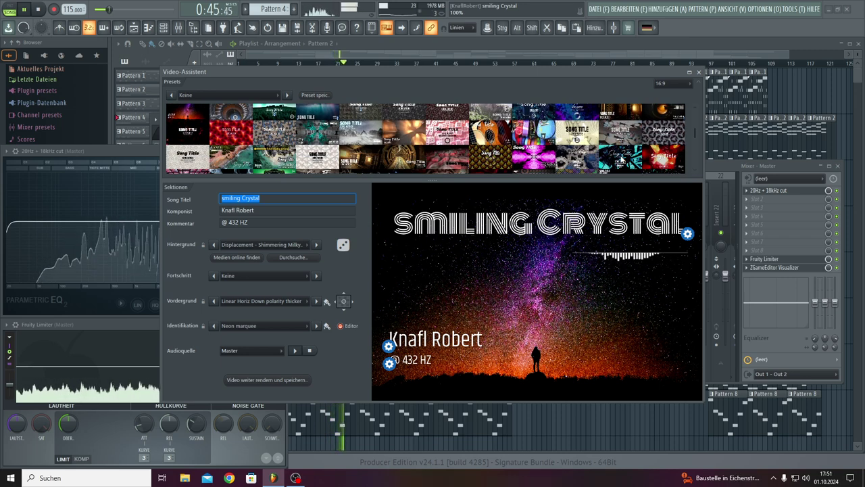
{"action": "scroll", "coordinate": [621, 160], "scroll_direction": "down", "scroll_amount": 3}
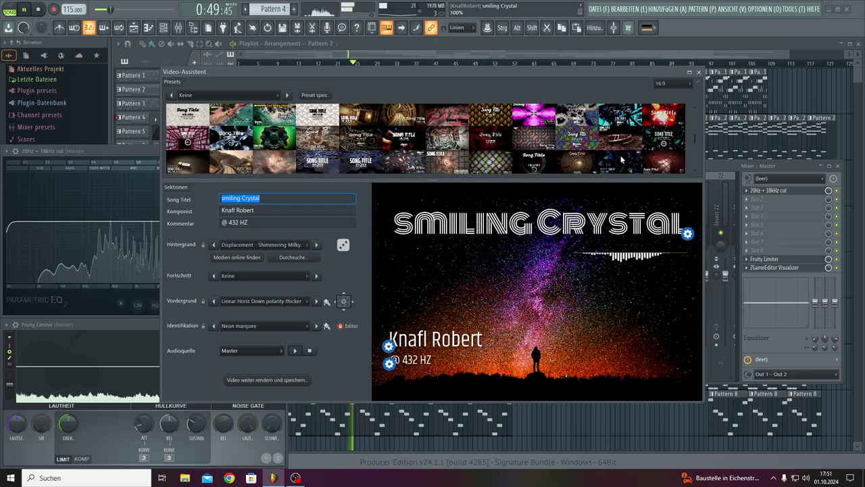
{"action": "scroll", "coordinate": [620, 159], "scroll_direction": "down", "scroll_amount": 2}
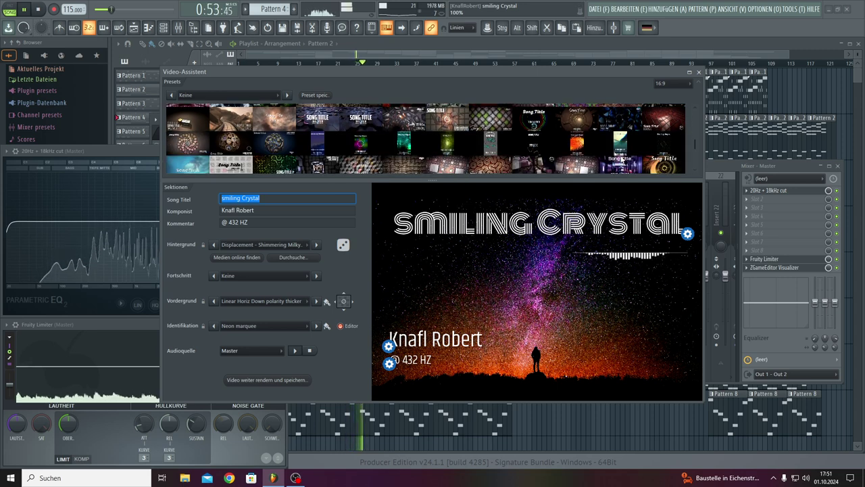
{"action": "scroll", "coordinate": [620, 159], "scroll_direction": "down", "scroll_amount": 2}
{"action": "scroll", "coordinate": [620, 160], "scroll_direction": "down", "scroll_amount": 2}
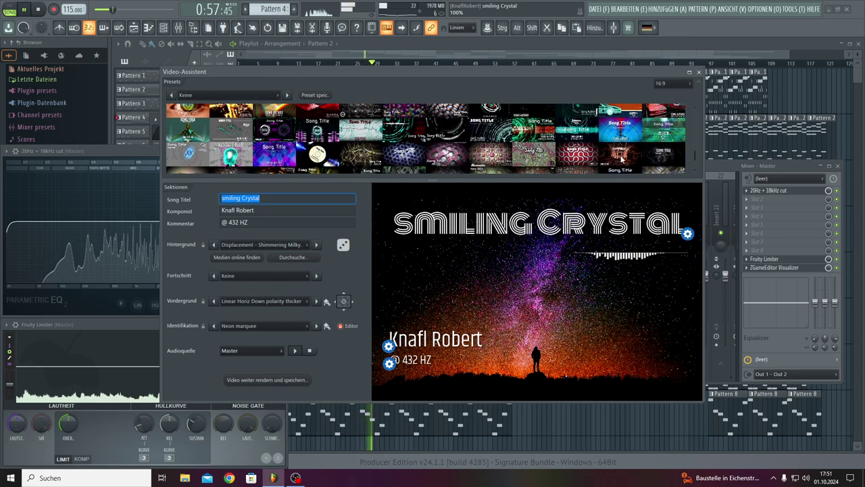
{"action": "scroll", "coordinate": [621, 160], "scroll_direction": "down", "scroll_amount": 2}
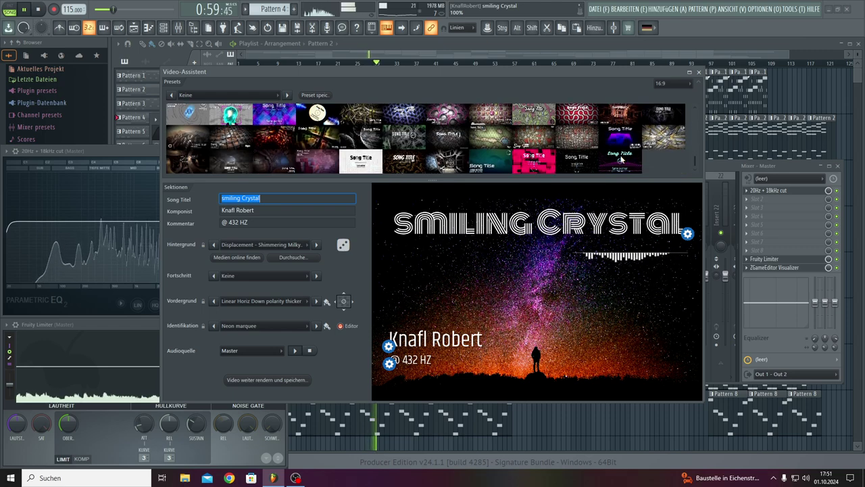
{"action": "scroll", "coordinate": [621, 160], "scroll_direction": "up", "scroll_amount": 3}
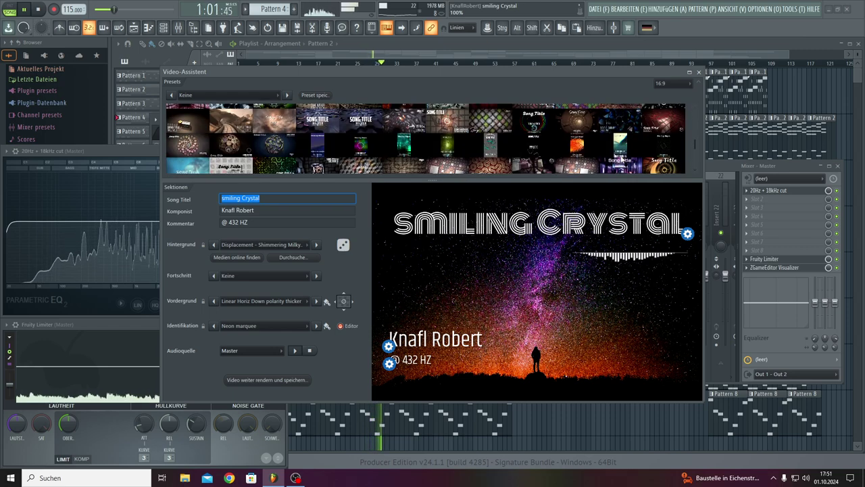
{"action": "scroll", "coordinate": [620, 160], "scroll_direction": "up", "scroll_amount": 3}
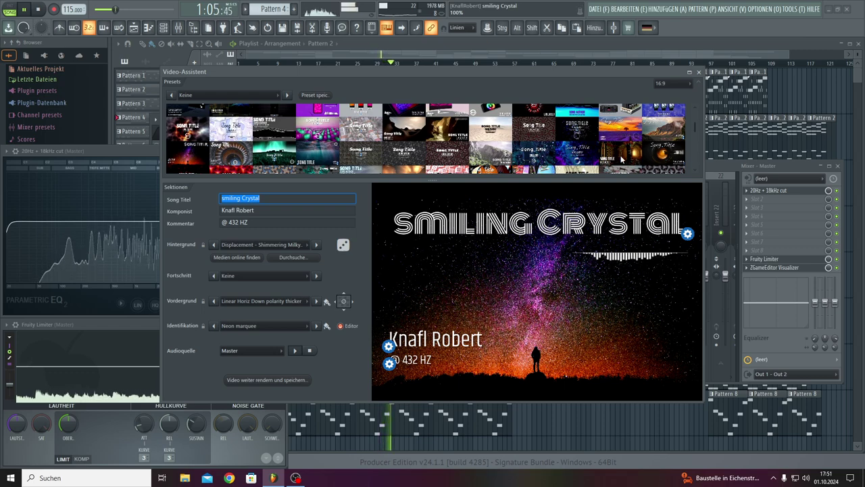
{"action": "scroll", "coordinate": [620, 160], "scroll_direction": "up", "scroll_amount": 3}
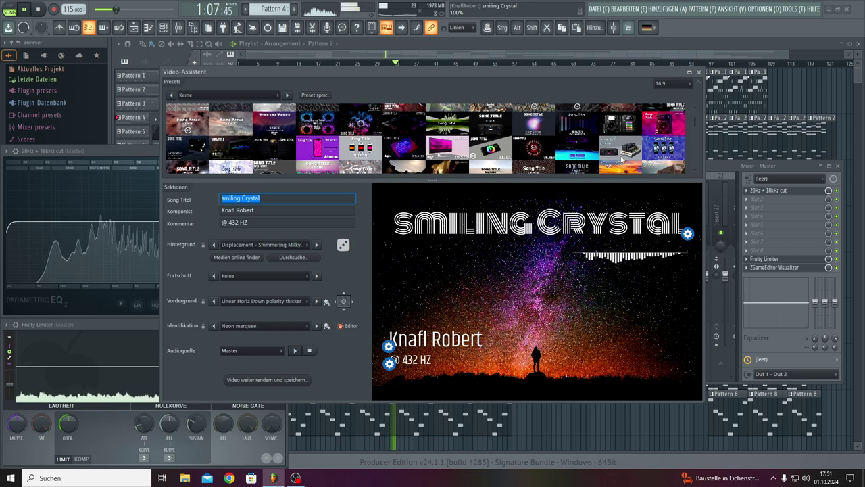
{"action": "scroll", "coordinate": [621, 159], "scroll_direction": "up", "scroll_amount": 3}
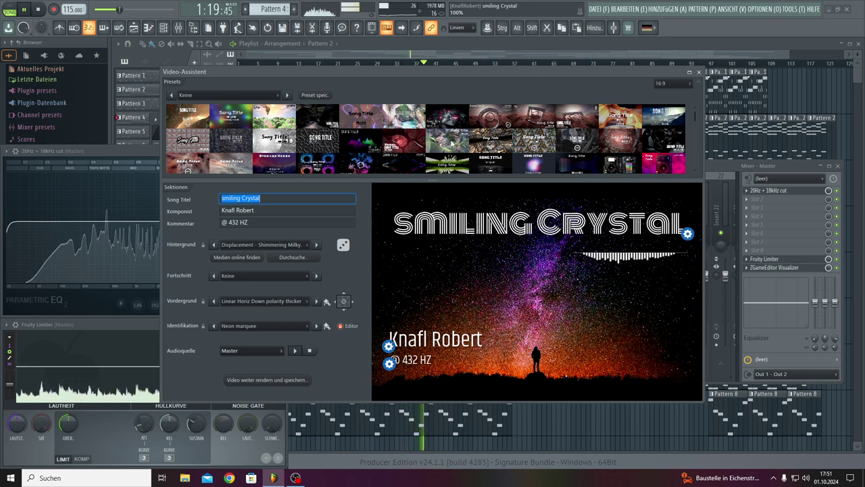
Try the Cellular Blocks, Combustible Voronoi, Desert Passage and Desert Sand presets on the song's video.
{"action": "left_click", "coordinate": [537, 144]}
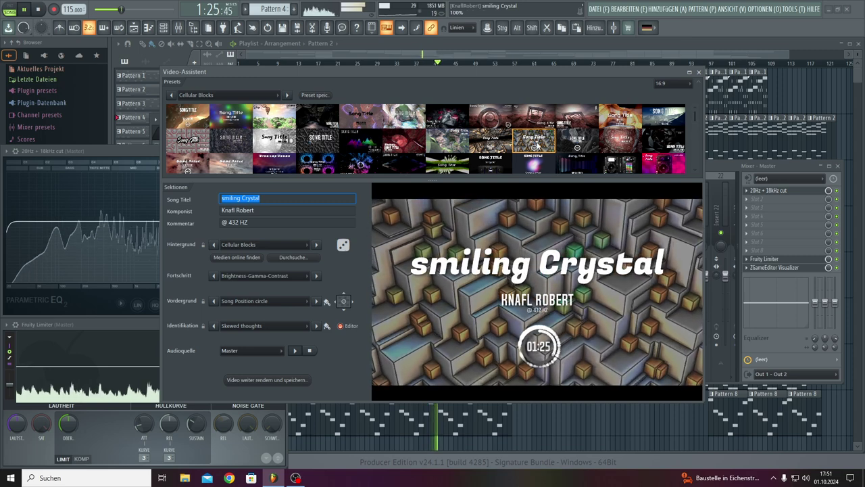
{"action": "scroll", "coordinate": [541, 145], "scroll_direction": "down", "scroll_amount": 2}
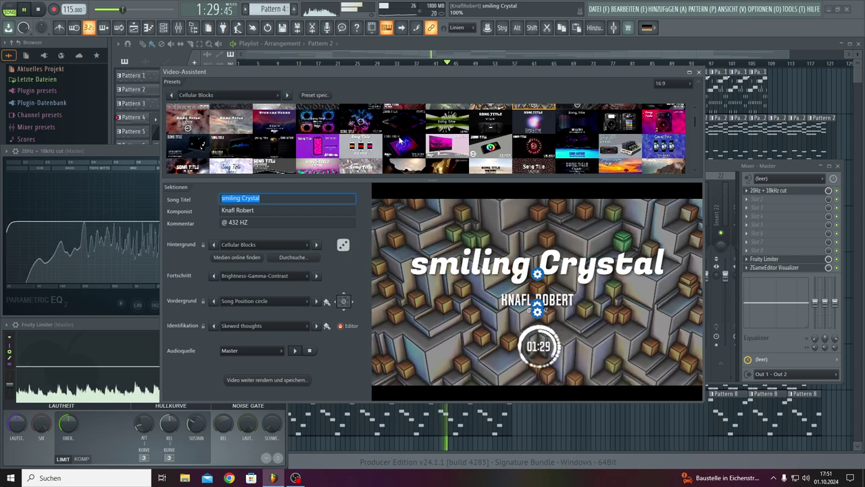
{"action": "scroll", "coordinate": [302, 140], "scroll_direction": "down", "scroll_amount": 2}
{"action": "left_click", "coordinate": [187, 127]}
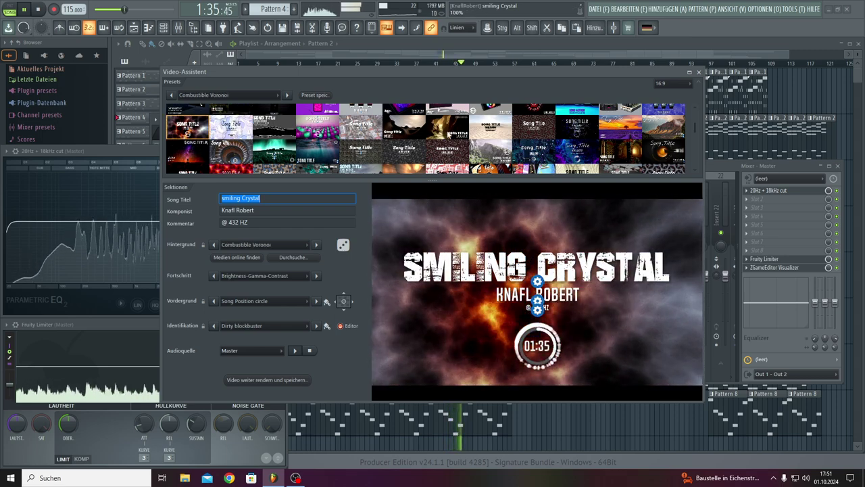
{"action": "left_click", "coordinate": [449, 133]}
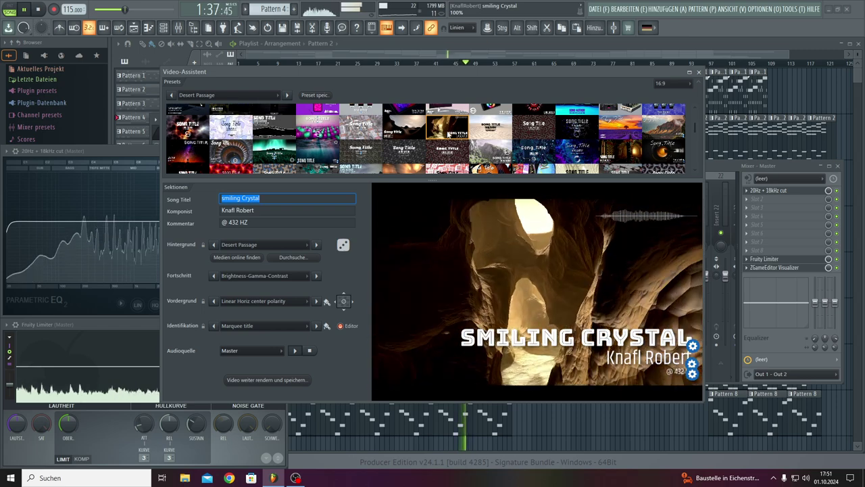
{"action": "left_click", "coordinate": [466, 133]}
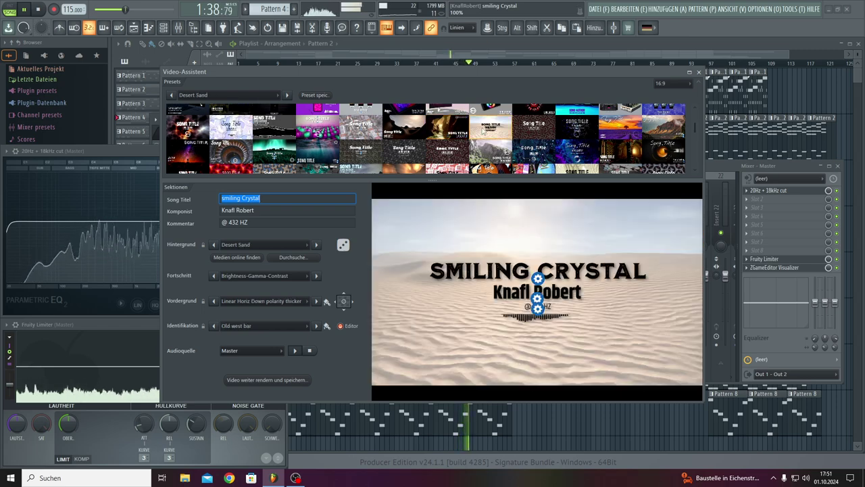
Try the Diamond Octagon Truchet Pattern, Digital Brain 01, Lavender Field, Mountain View, Spiral Corridor and Stones Shrine presets on the video.
{"action": "left_click", "coordinate": [534, 130]}
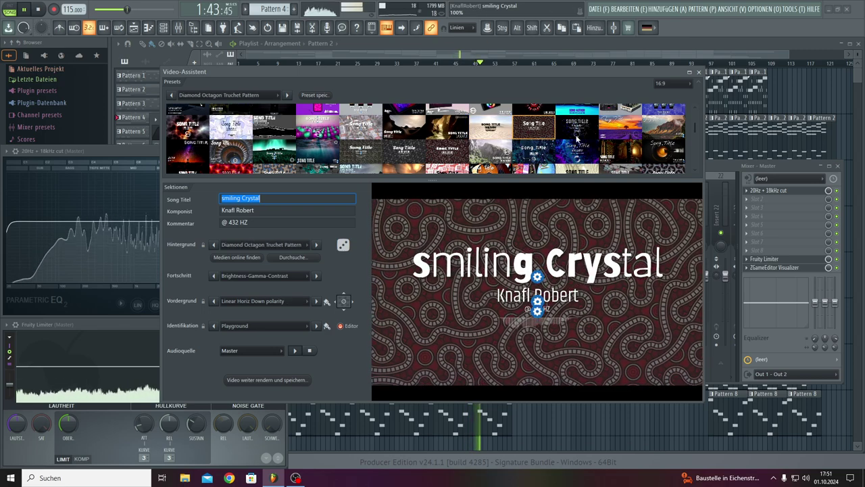
{"action": "left_click", "coordinate": [585, 132]}
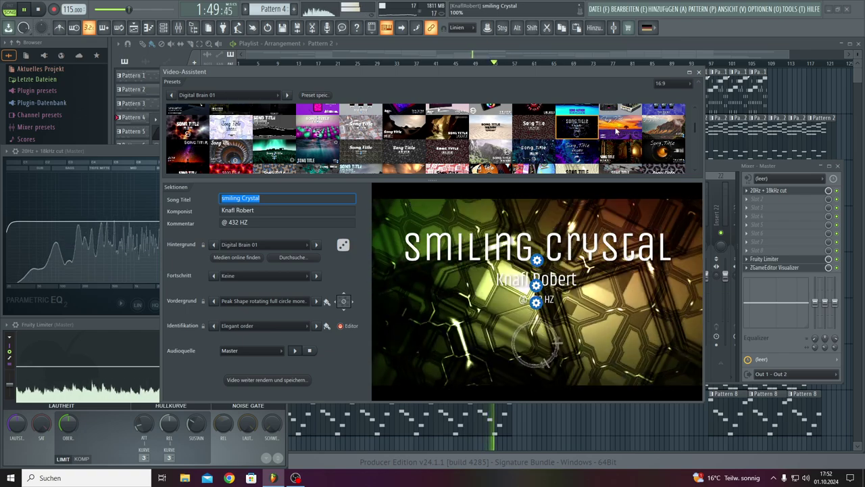
{"action": "left_click", "coordinate": [616, 131]}
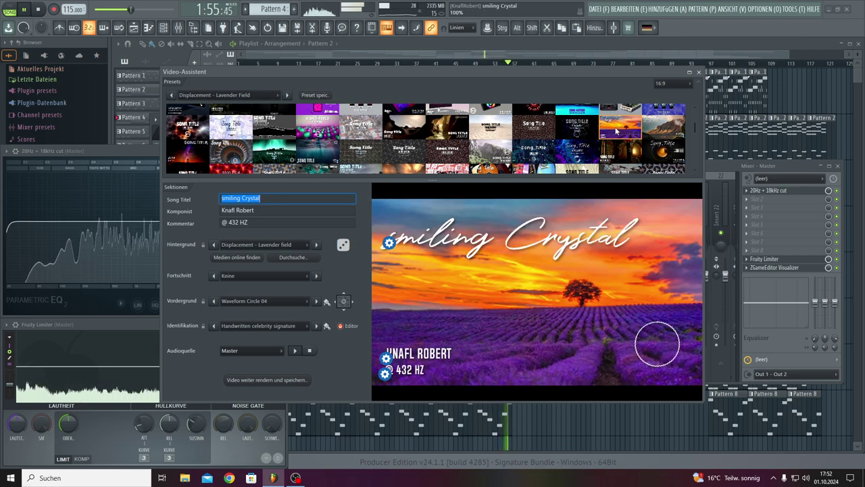
{"action": "left_click", "coordinate": [654, 130]}
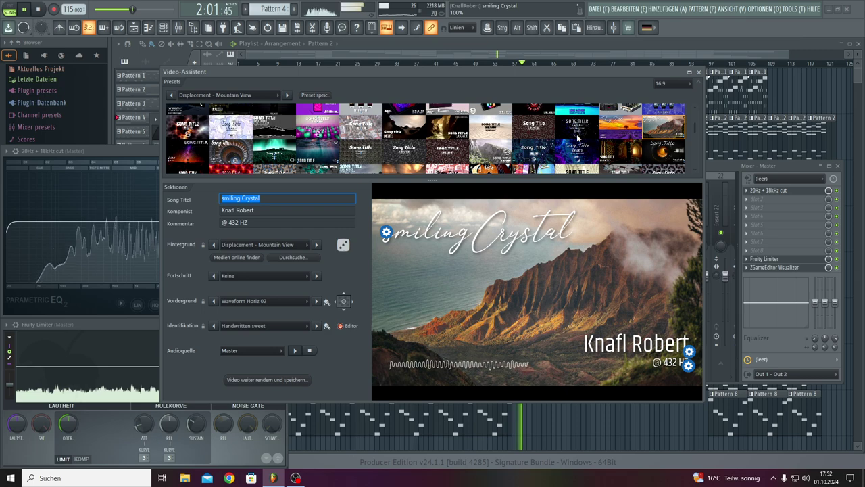
{"action": "left_click", "coordinate": [228, 153]}
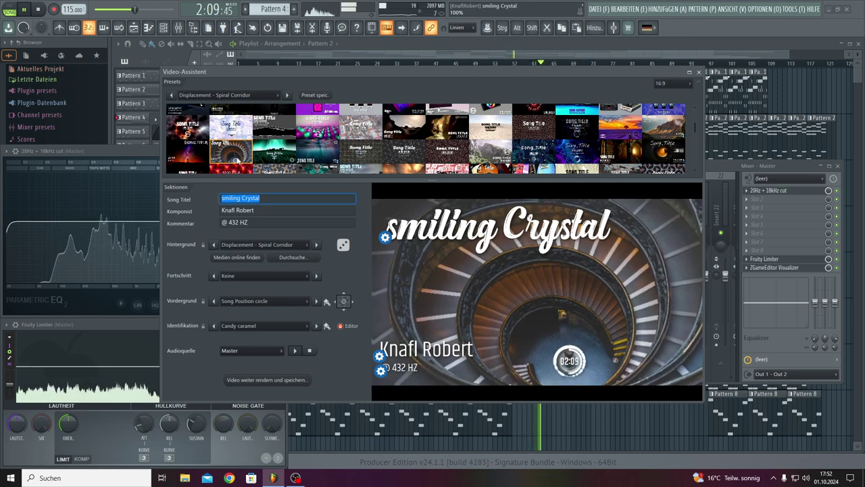
{"action": "left_click", "coordinate": [268, 154]}
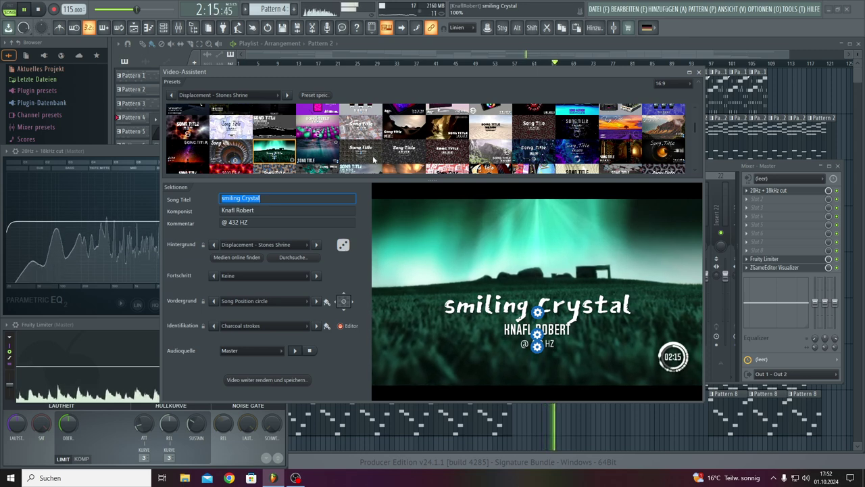
Apply the Endless Passageway preset to the video, continue to the export settings and leave them without exporting.
{"action": "left_click", "coordinate": [632, 153]}
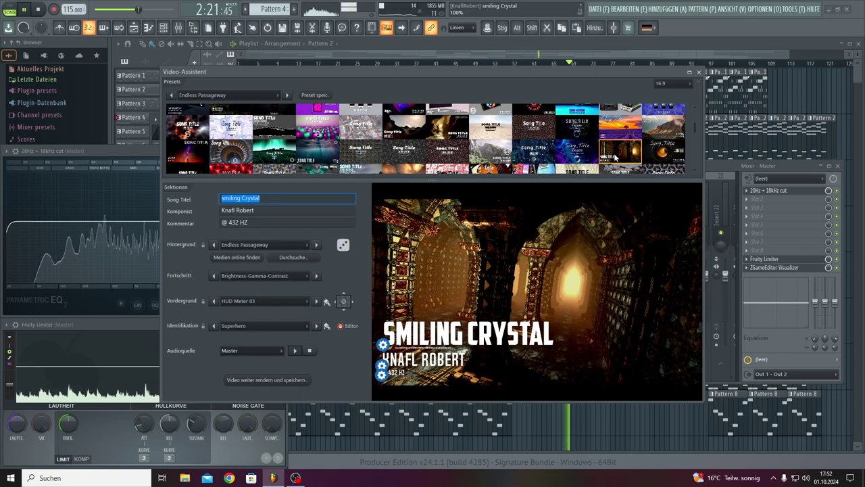
{"action": "left_click", "coordinate": [264, 382]}
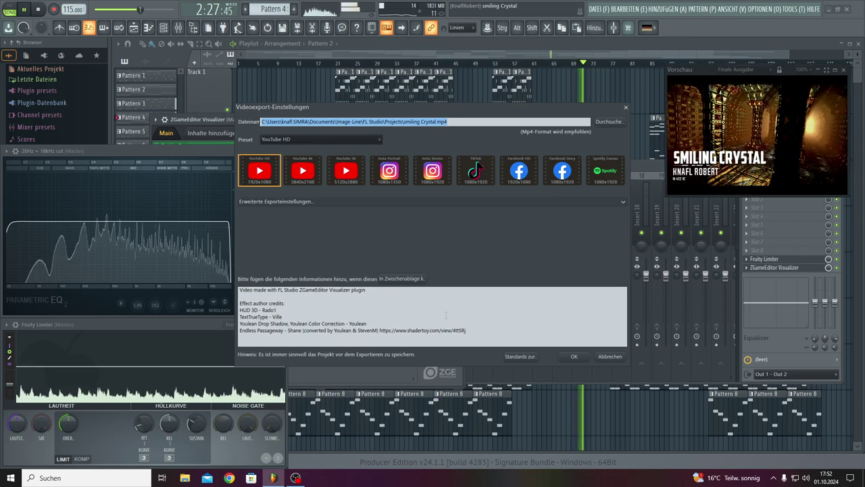
{"action": "left_click", "coordinate": [609, 356]}
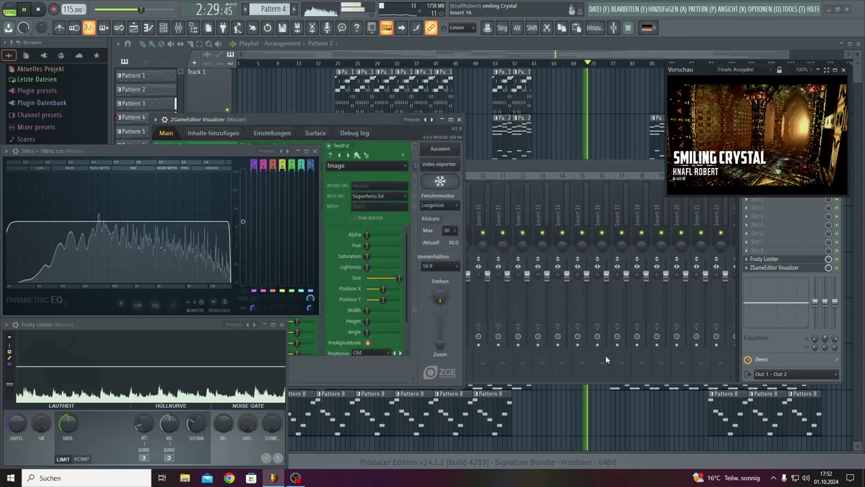
Widen the ZGameEditor Visualizer window to show more effect layers and move it clear of the video preview.
{"action": "left_click_drag", "start_coordinate": [463, 311], "coordinate": [701, 308]}
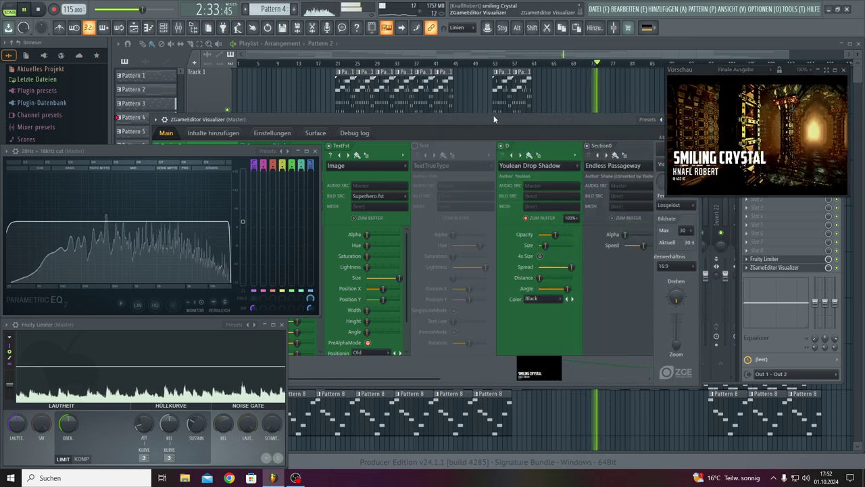
{"action": "left_click_drag", "start_coordinate": [493, 118], "coordinate": [417, 119]}
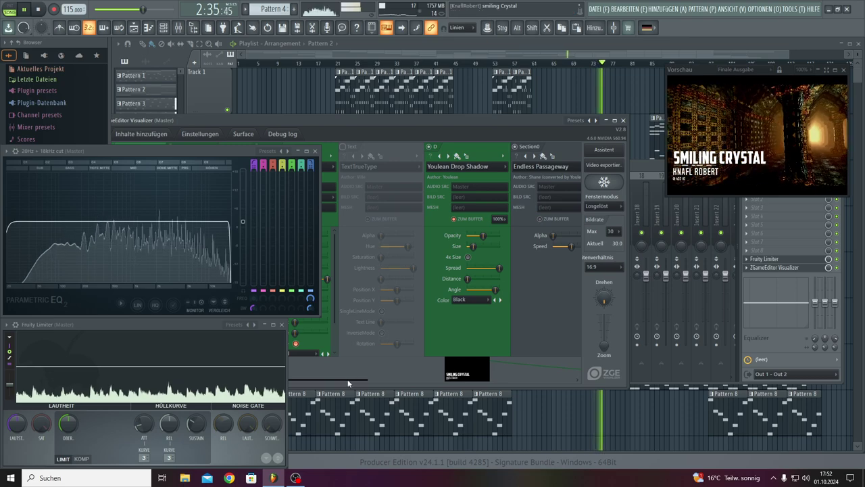
Add an effect layer after the Image layer and try the FeedMeFract feedback effect on it.
{"action": "left_click_drag", "start_coordinate": [347, 382], "coordinate": [570, 383]}
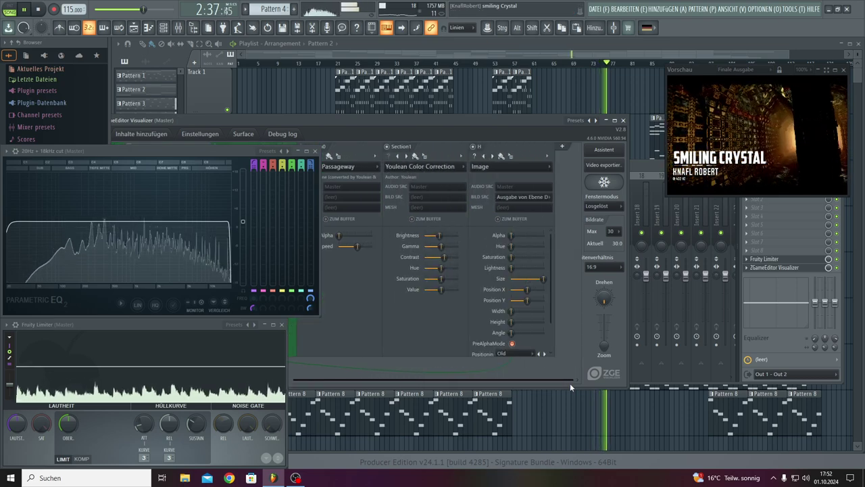
{"action": "left_click", "coordinate": [571, 146]}
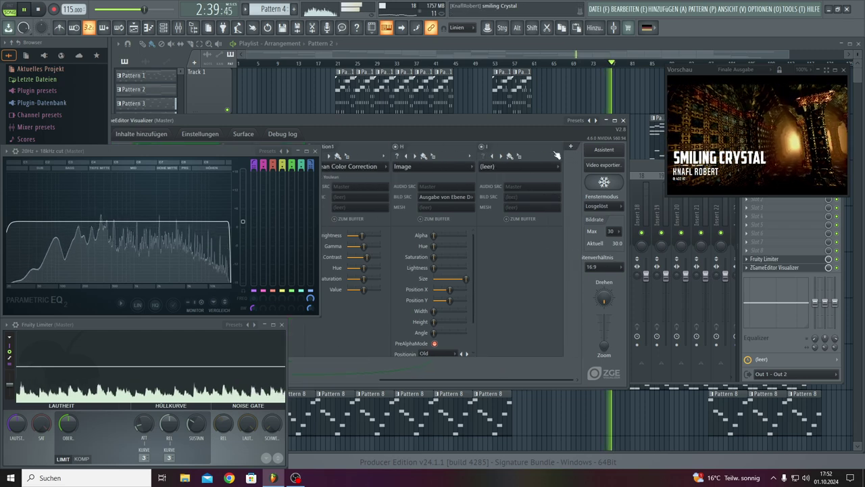
{"action": "left_click", "coordinate": [517, 169]}
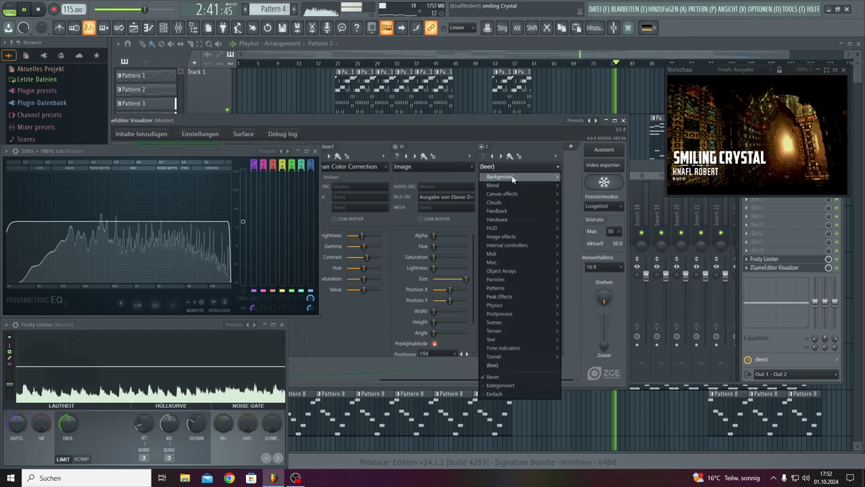
{"action": "mouse_move", "coordinate": [514, 210]}
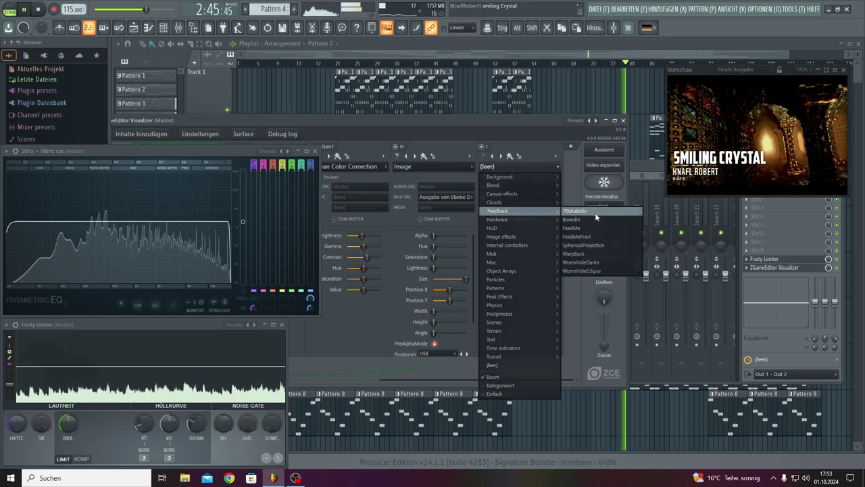
{"action": "left_click", "coordinate": [586, 236]}
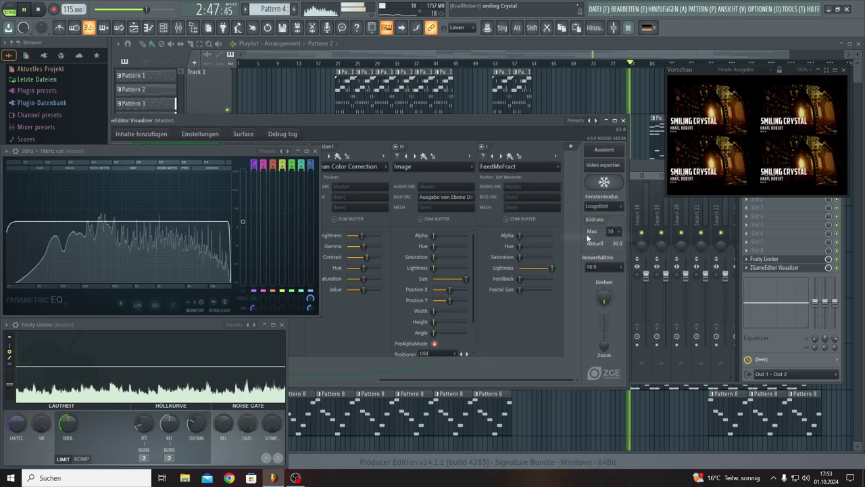
Try the Youlean Oscilloscope peak effect on the new layer, with Size at 30% and Update Rate at 0%.
{"action": "left_click", "coordinate": [514, 166]}
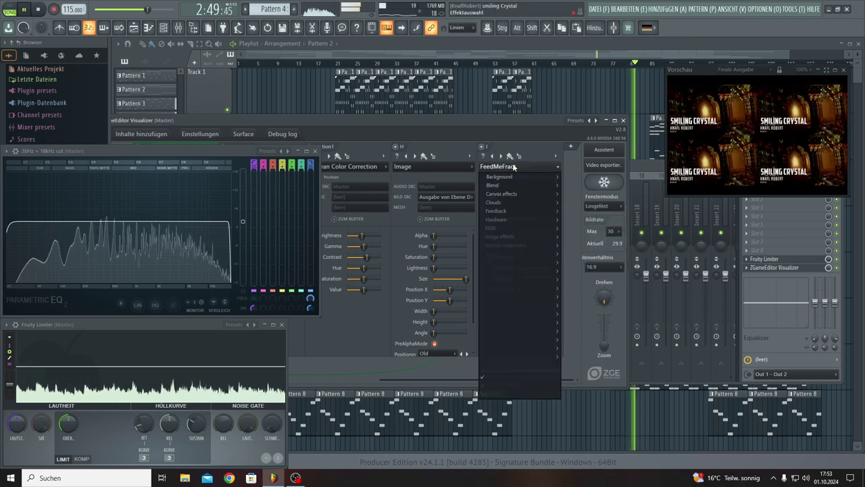
{"action": "mouse_move", "coordinate": [540, 214]}
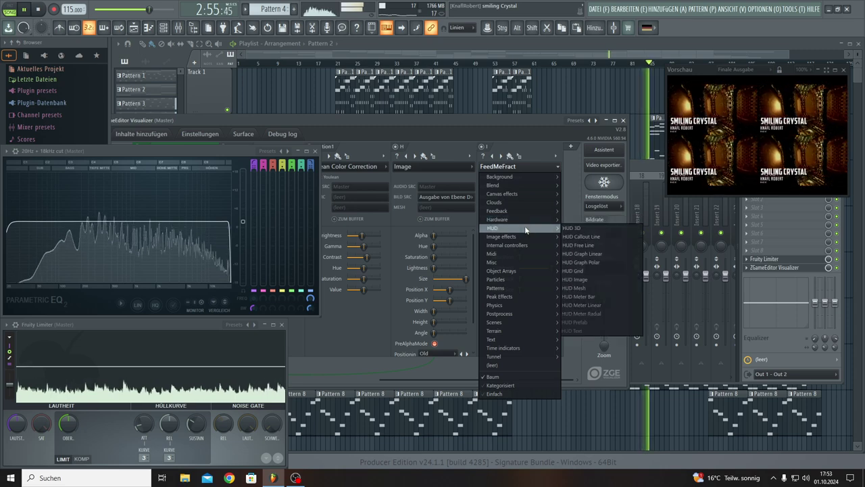
{"action": "mouse_move", "coordinate": [524, 237]}
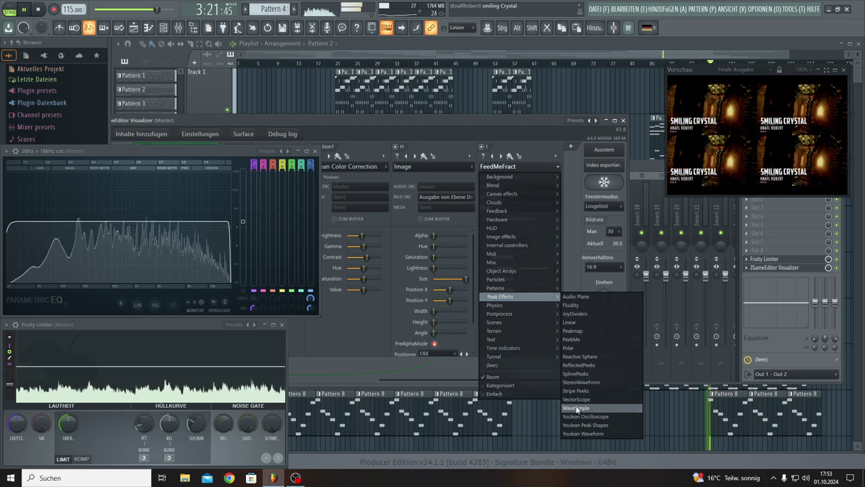
{"action": "left_click", "coordinate": [577, 416]}
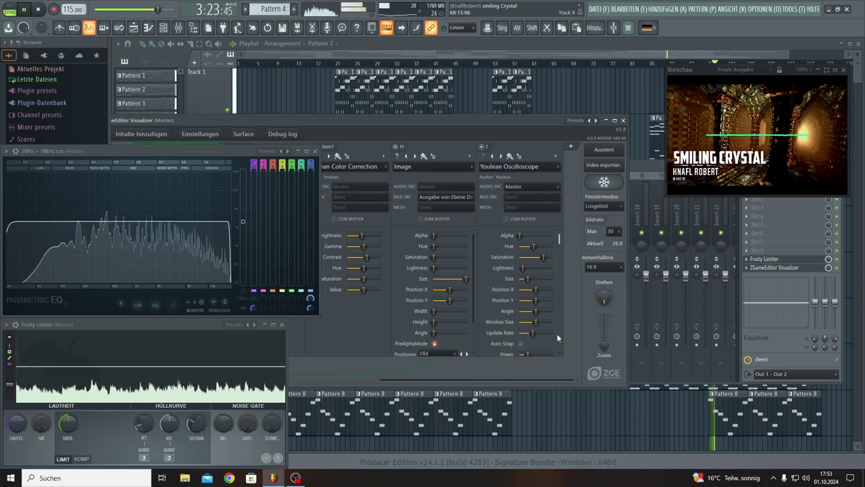
{"action": "left_click_drag", "start_coordinate": [527, 278], "coordinate": [523, 278]}
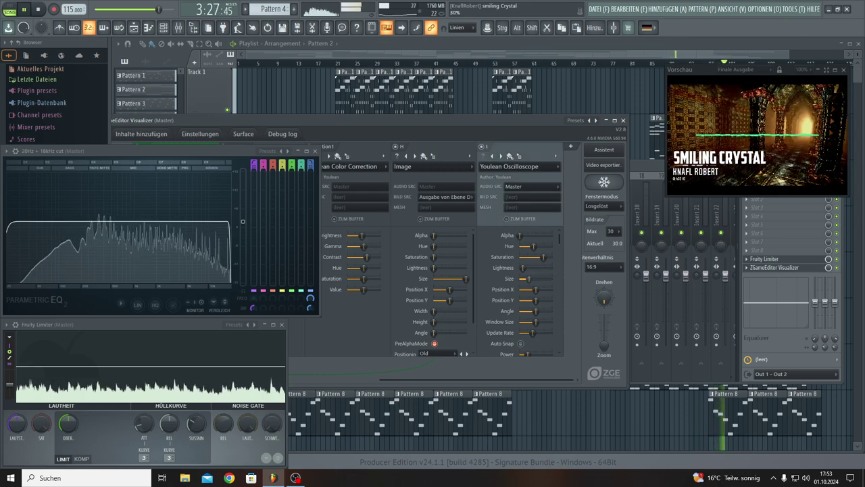
{"action": "mouse_move", "coordinate": [532, 333]}
{"action": "left_mouse_down"}
{"action": "mouse_move", "coordinate": [546, 333]}
{"action": "mouse_move", "coordinate": [536, 333]}
{"action": "left_mouse_up"}
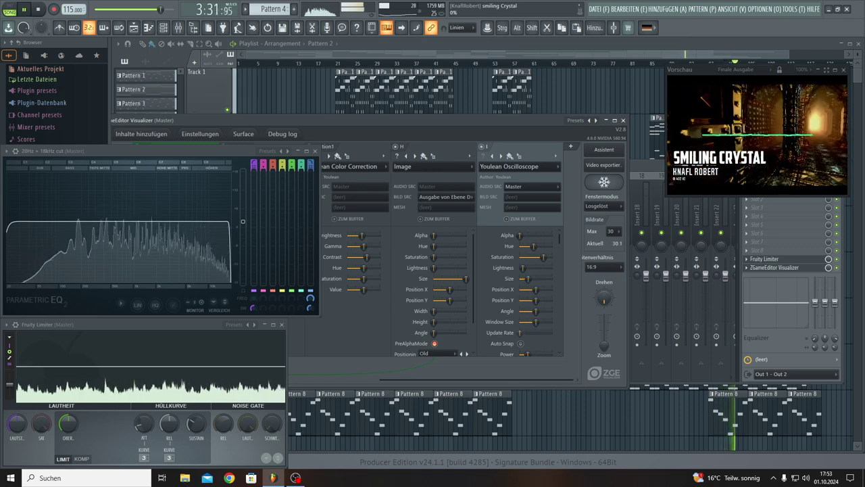
Try the Youlean Peak Shapes effect on the layer, raising its Bands and reducing its Size to the minimum.
{"action": "left_click", "coordinate": [534, 169]}
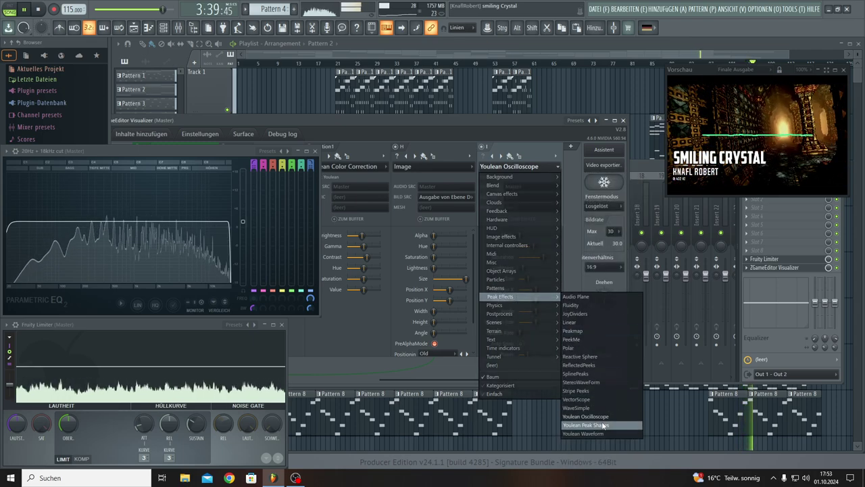
{"action": "left_click", "coordinate": [601, 424]}
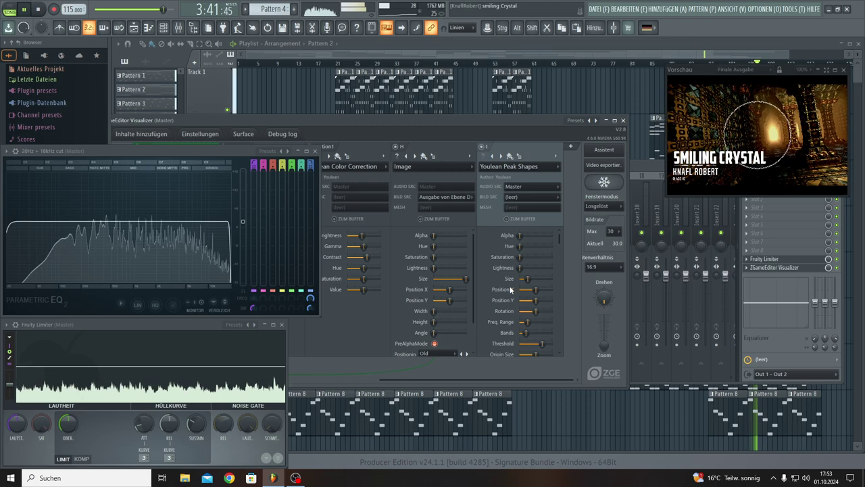
{"action": "mouse_move", "coordinate": [525, 333]}
{"action": "left_mouse_down"}
{"action": "mouse_move", "coordinate": [546, 332]}
{"action": "mouse_move", "coordinate": [532, 333]}
{"action": "left_mouse_up"}
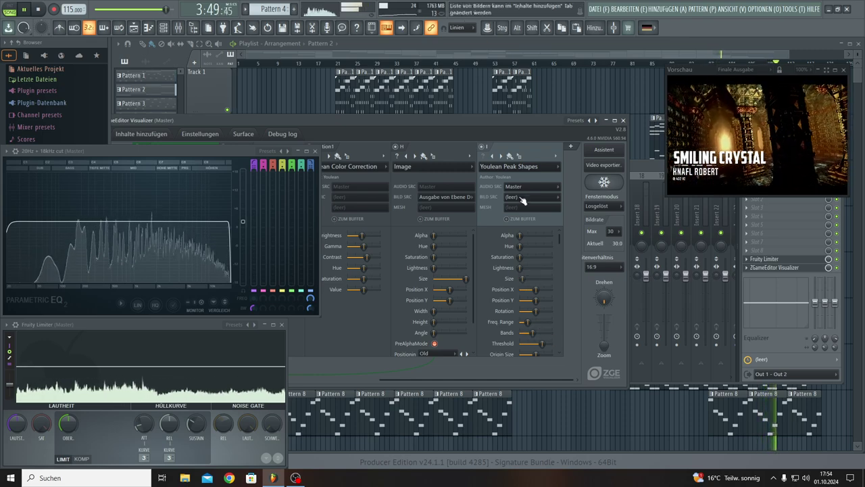
Apply the Youlean Kaleidoscope postprocess effect to the new layer and test its sliders, leaving Size at 100%.
{"action": "left_click", "coordinate": [517, 167]}
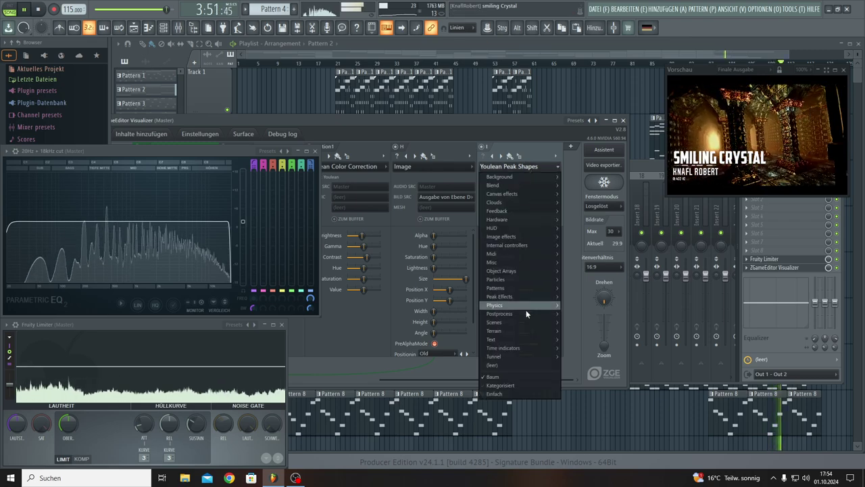
{"action": "mouse_move", "coordinate": [527, 314]}
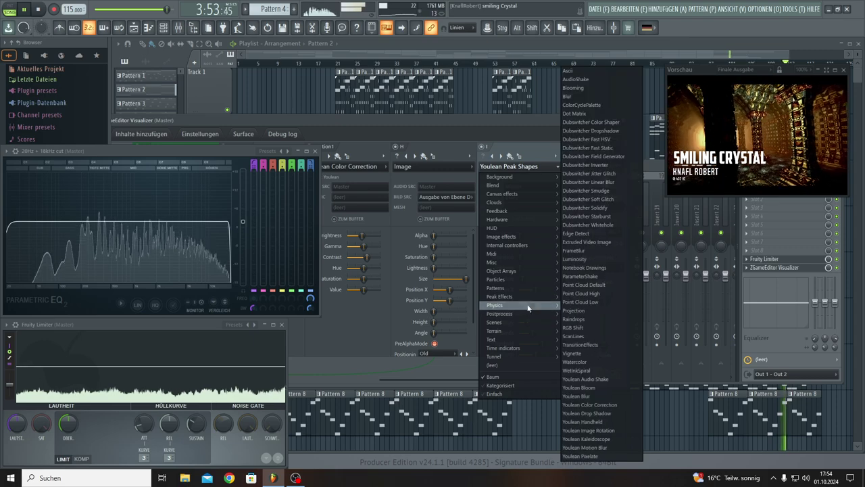
{"action": "mouse_move", "coordinate": [528, 298]}
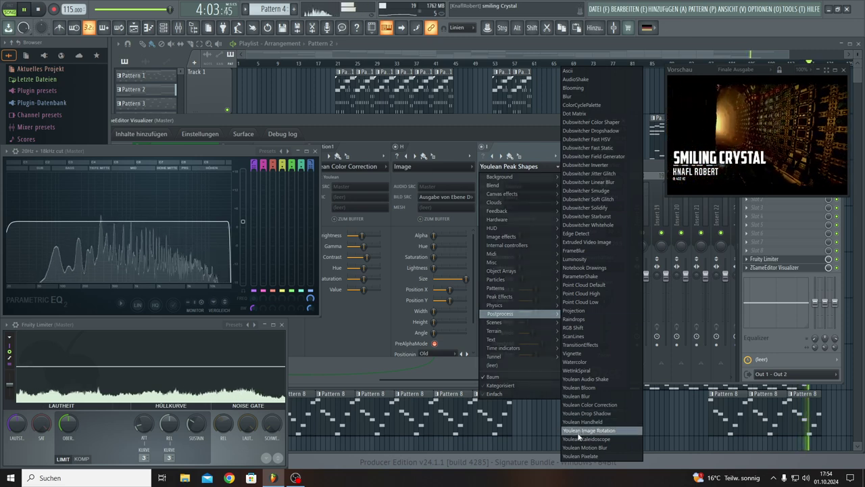
{"action": "left_click", "coordinate": [580, 439]}
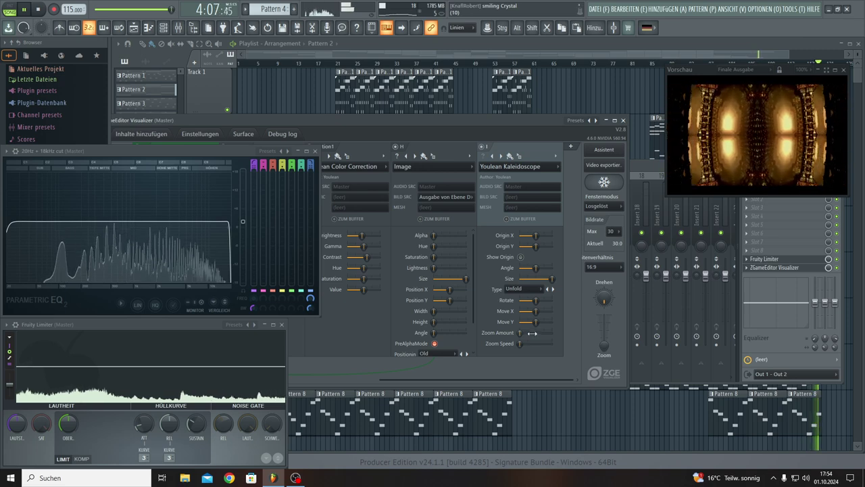
{"action": "left_click_drag", "start_coordinate": [521, 343], "coordinate": [549, 332]}
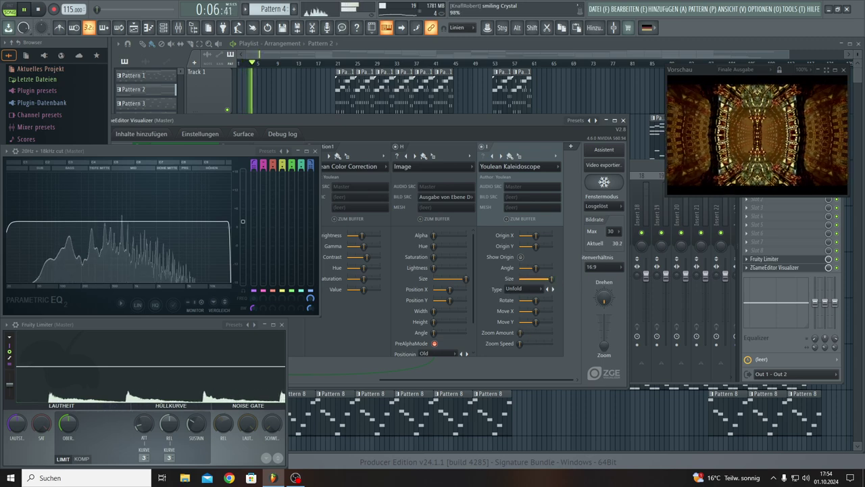
{"action": "mouse_move", "coordinate": [551, 279]}
{"action": "left_mouse_down"}
{"action": "mouse_move", "coordinate": [520, 279]}
{"action": "mouse_move", "coordinate": [551, 278]}
{"action": "left_mouse_up"}
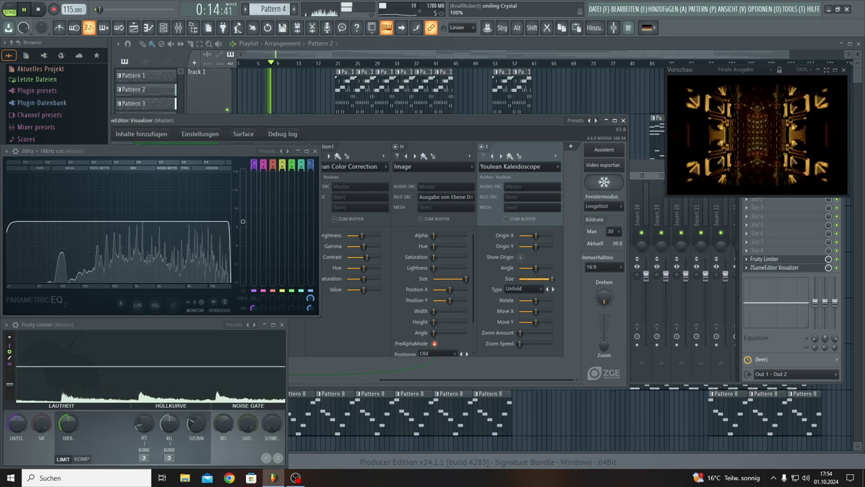
Go through the kaleidoscope types Wheel, Fish Head and Flip Flop, and set the type to Flower.
{"action": "left_click", "coordinate": [554, 290]}
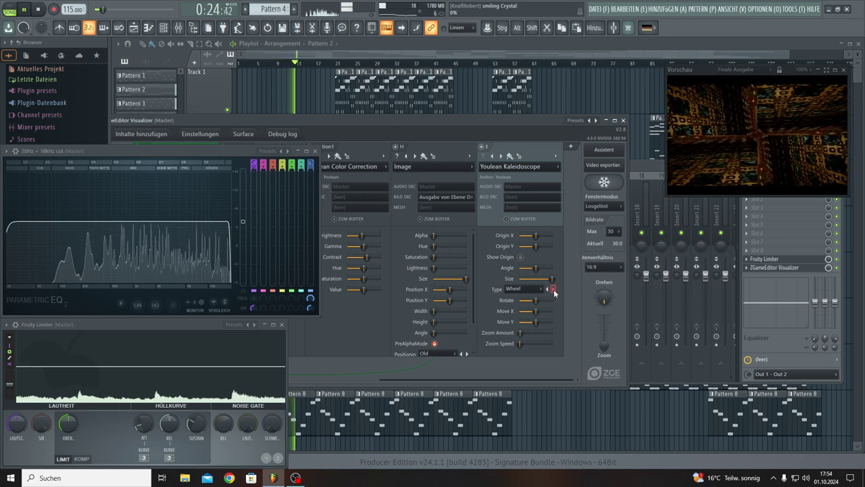
{"action": "left_click", "coordinate": [553, 289]}
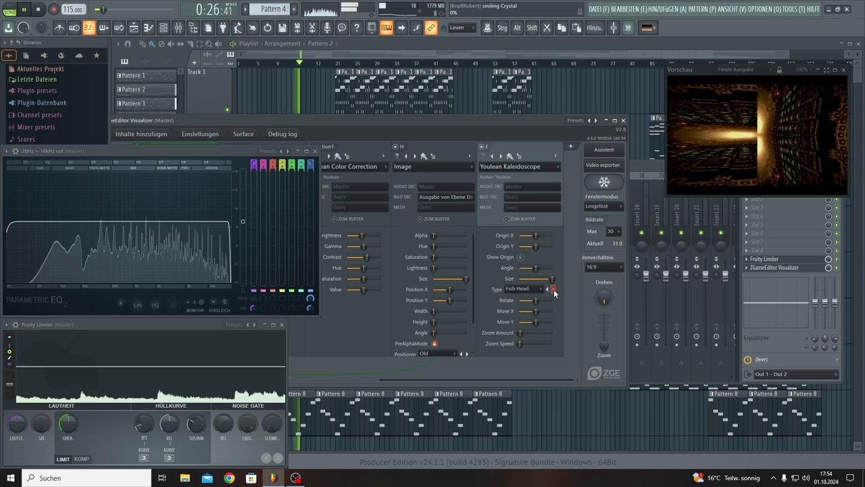
{"action": "left_click", "coordinate": [554, 290]}
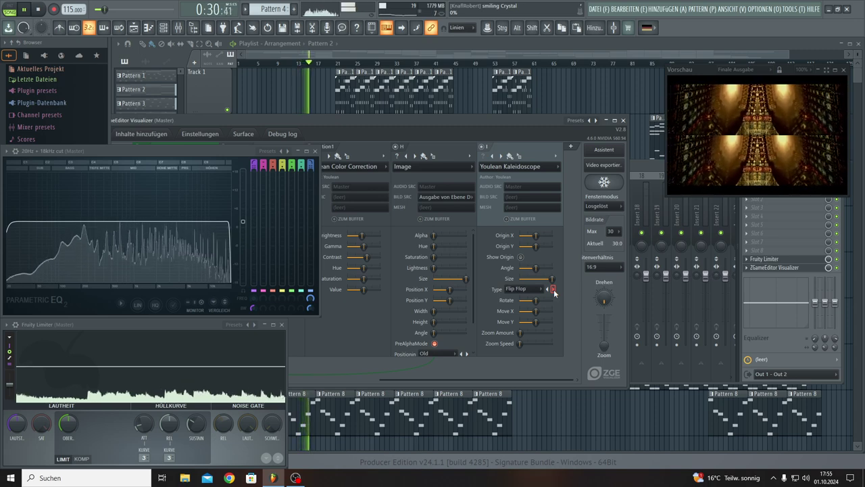
{"action": "left_click", "coordinate": [554, 289]}
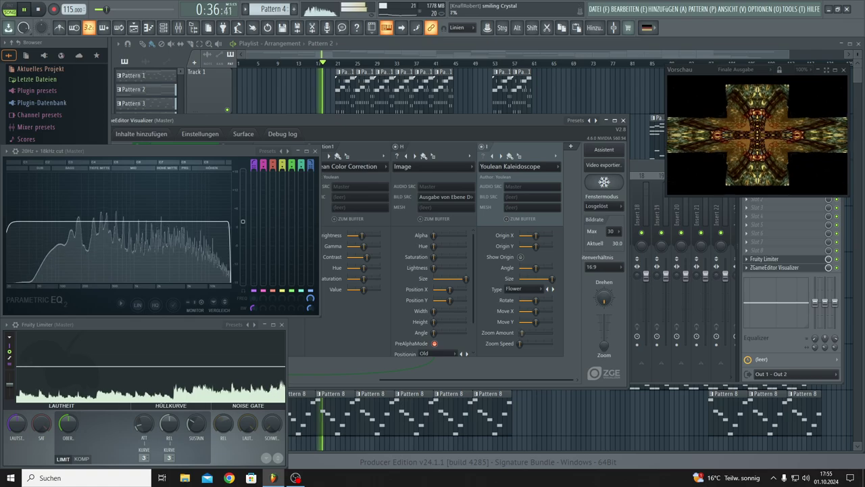
Raise the kaleidoscope's Zoom Amount to about 95% and create an automation clip for it.
{"action": "mouse_move", "coordinate": [521, 333]}
{"action": "left_mouse_down"}
{"action": "mouse_move", "coordinate": [545, 335]}
{"action": "mouse_move", "coordinate": [521, 336]}
{"action": "left_mouse_up"}
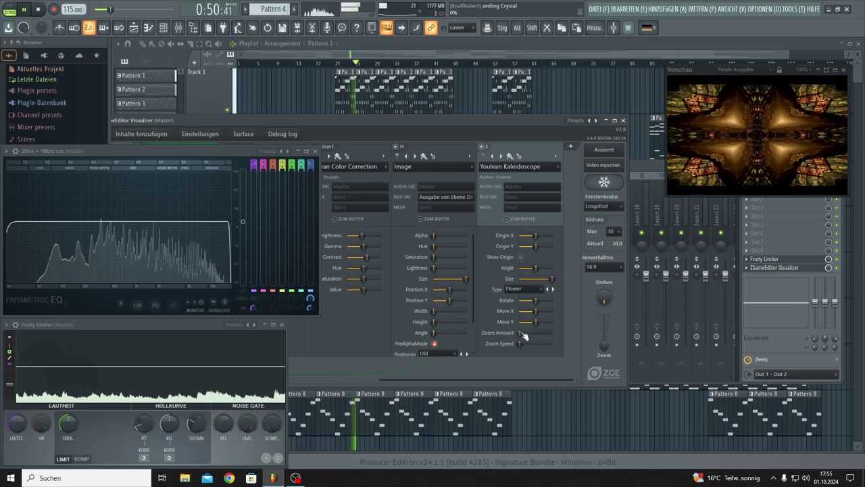
{"action": "left_click_drag", "start_coordinate": [523, 333], "coordinate": [539, 333]}
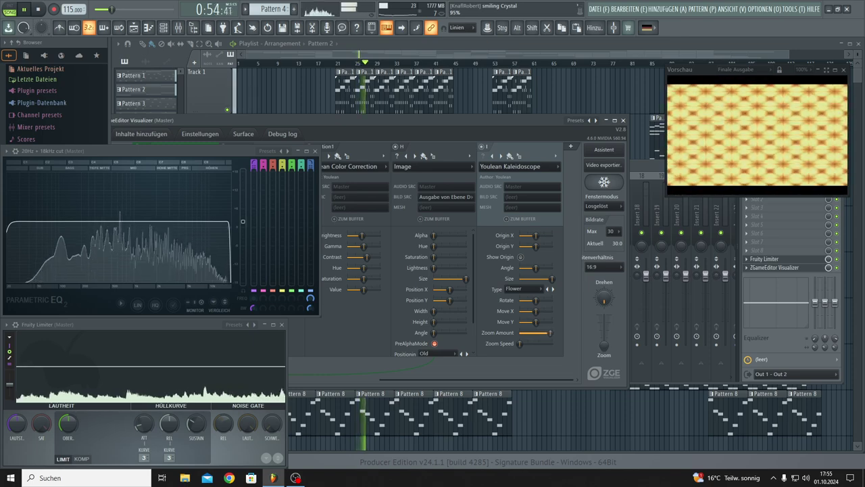
{"action": "left_click_drag", "start_coordinate": [551, 333], "coordinate": [550, 334]}
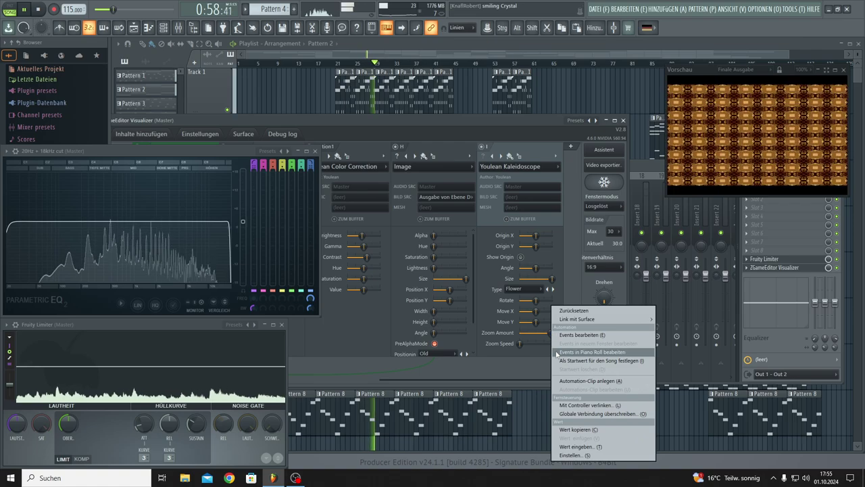
{"action": "left_click", "coordinate": [569, 381]}
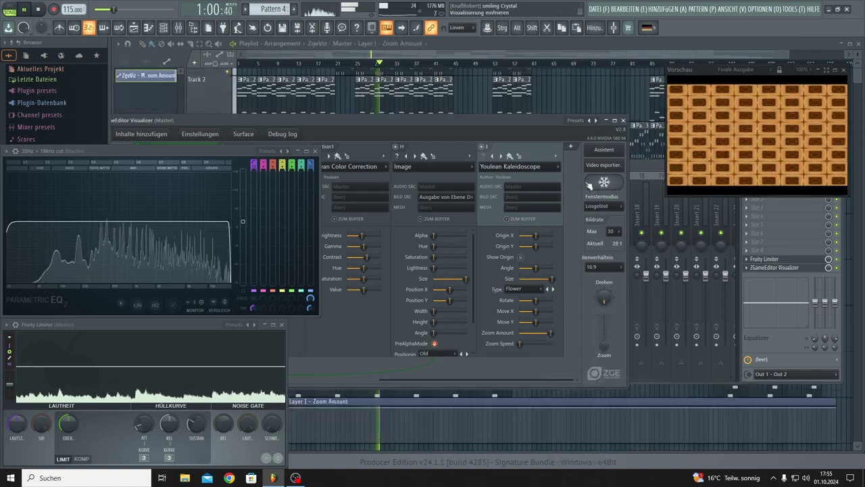
Close the ZGameEditor Visualizer, Parametric EQ 2 and Fruity Limiter windows to uncover the playlist.
{"action": "left_click", "coordinate": [624, 119]}
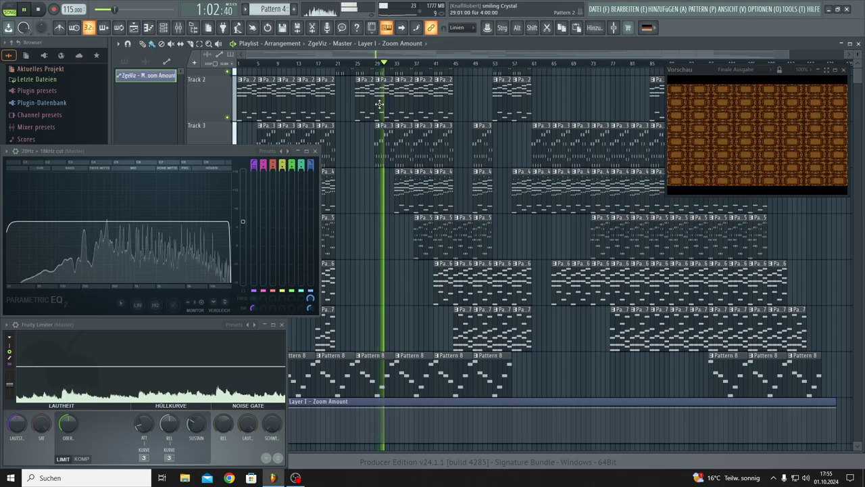
{"action": "left_click", "coordinate": [315, 151]}
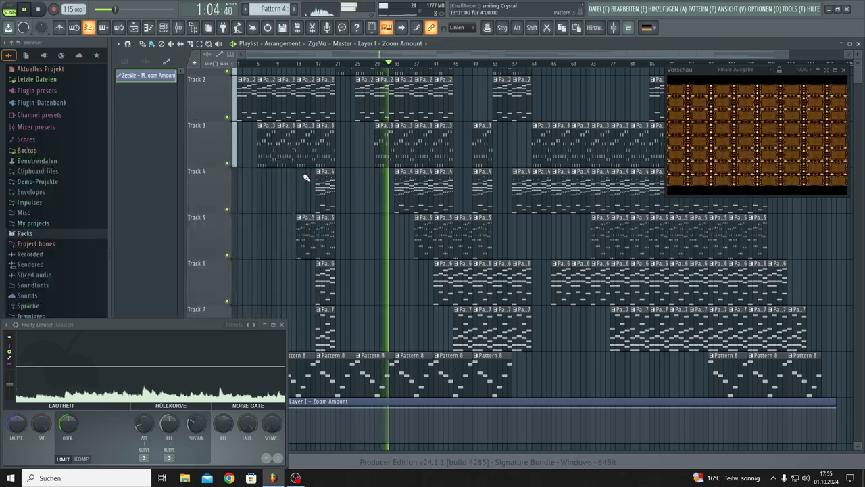
{"action": "left_click", "coordinate": [281, 324]}
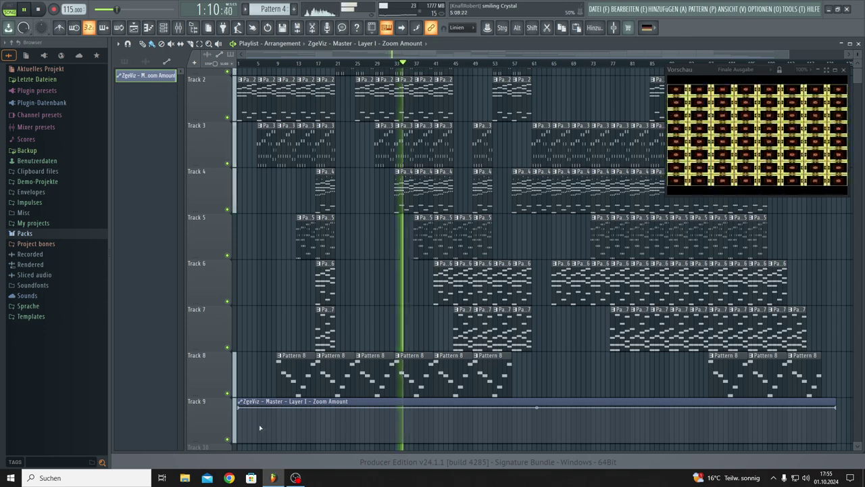
Shape the Zoom Amount automation on Track 9 with falling ramps and vertical jumps at bars 5, 17 and 21.
{"action": "left_click_drag", "start_coordinate": [259, 439], "coordinate": [256, 404]}
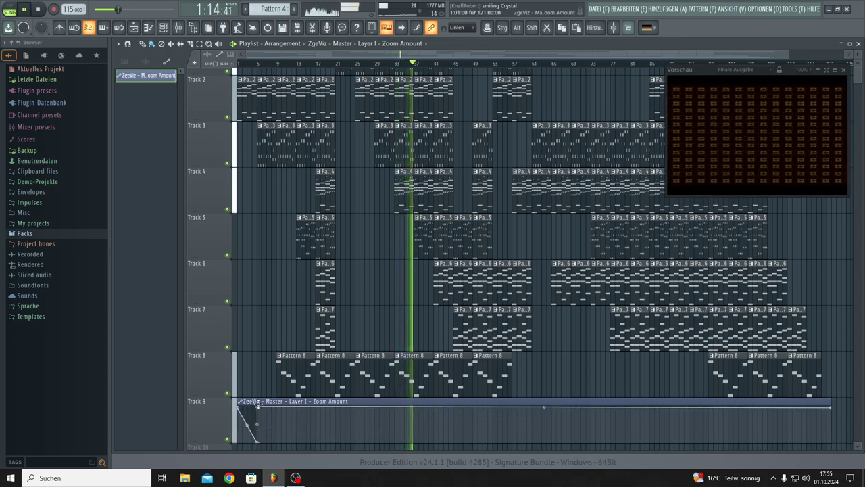
{"action": "left_click", "coordinate": [316, 444]}
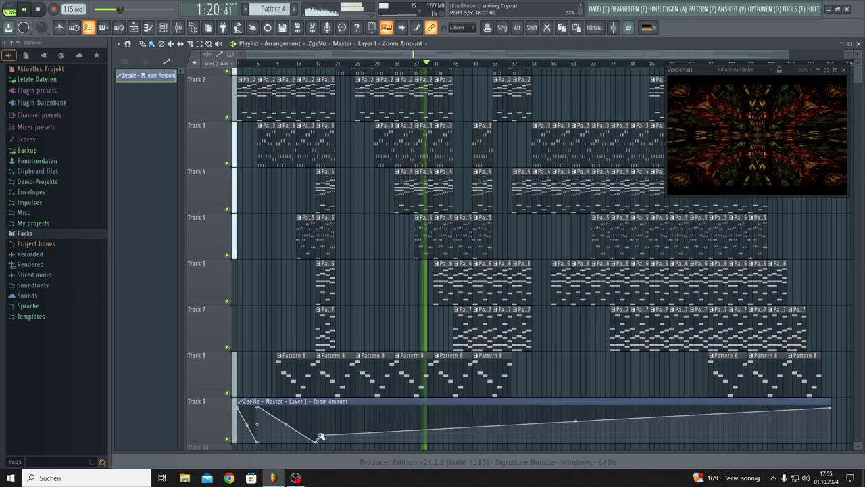
{"action": "left_click", "coordinate": [315, 402]}
{"action": "left_click_drag", "start_coordinate": [334, 418], "coordinate": [336, 430]}
{"action": "left_click", "coordinate": [337, 418]}
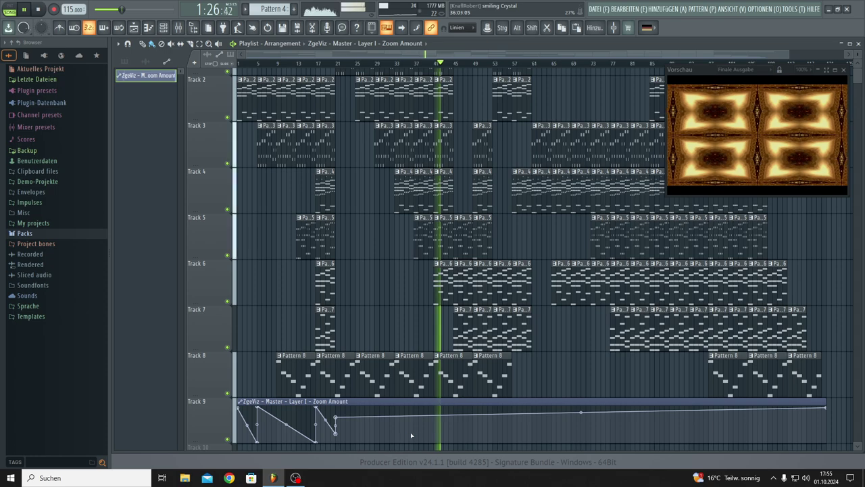
Continue the Zoom Amount automation with ramps and jumps at bars 41 and 57, plus a peak dropping to the minimum at bar 69.
{"action": "left_click", "coordinate": [435, 433]}
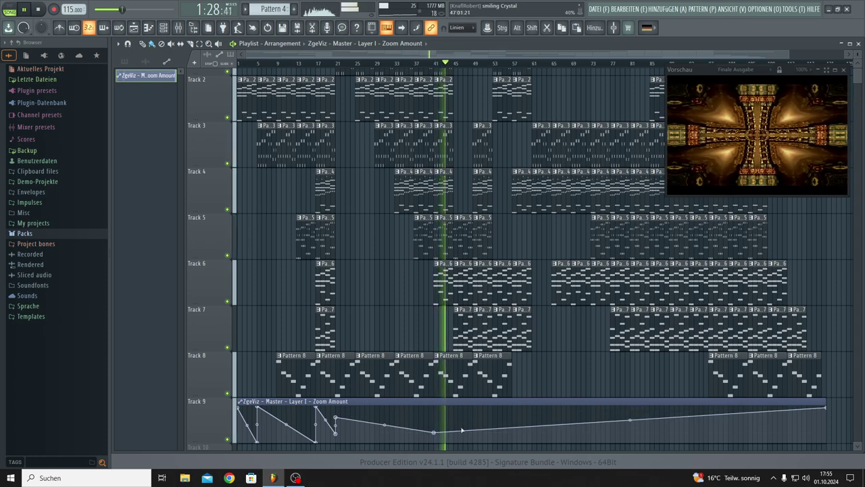
{"action": "left_click", "coordinate": [435, 415]}
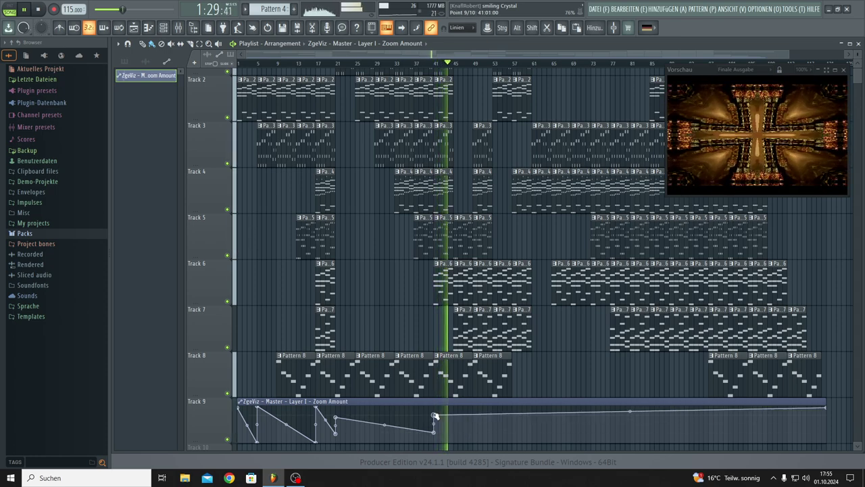
{"action": "left_click", "coordinate": [513, 439]}
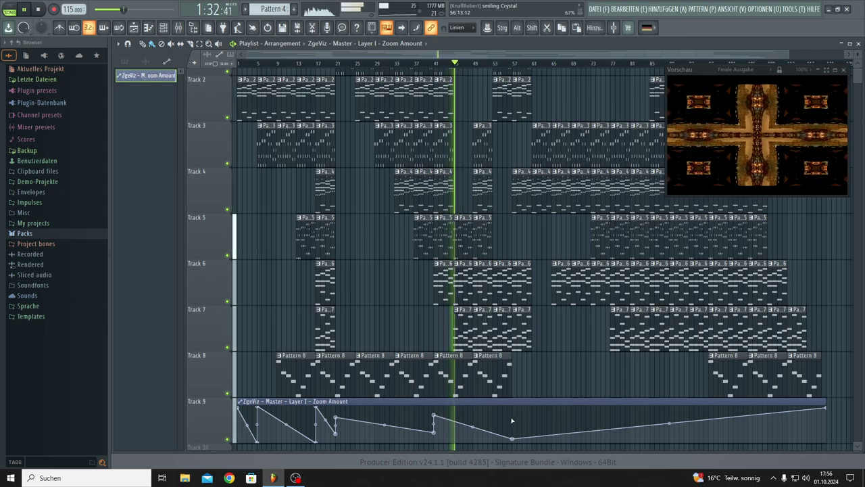
{"action": "left_click", "coordinate": [512, 419]}
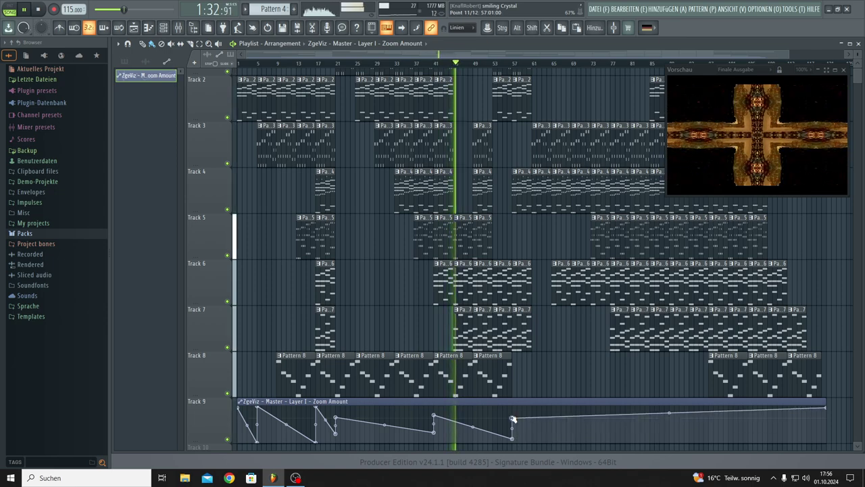
{"action": "left_click", "coordinate": [572, 403]}
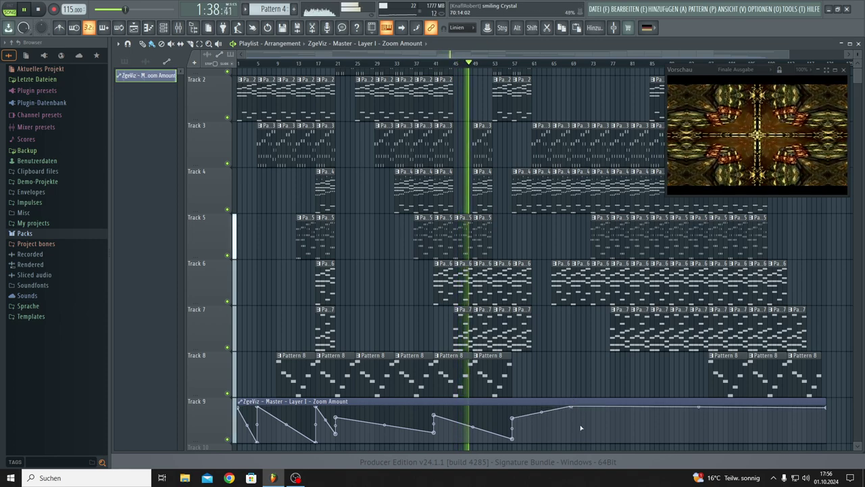
{"action": "left_click_drag", "start_coordinate": [576, 432], "coordinate": [572, 444]}
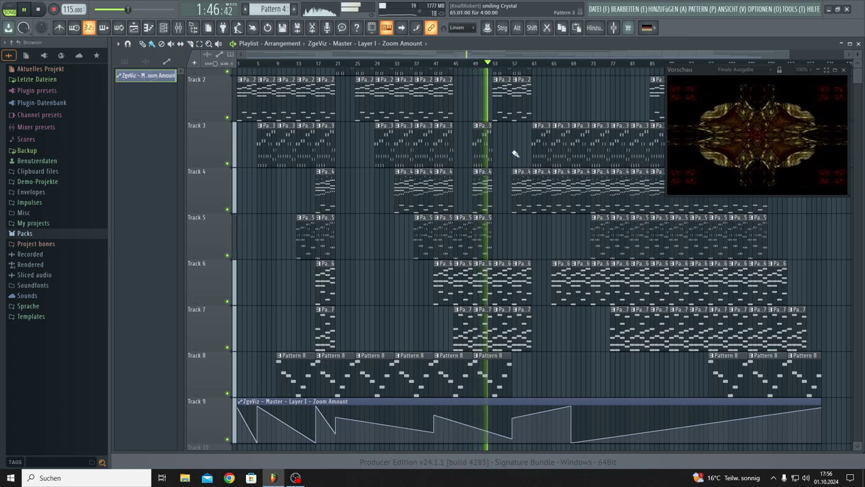
Enlarge the video preview window across the playlist and play the song from the beginning to check the automated visuals.
{"action": "left_click", "coordinate": [38, 9]}
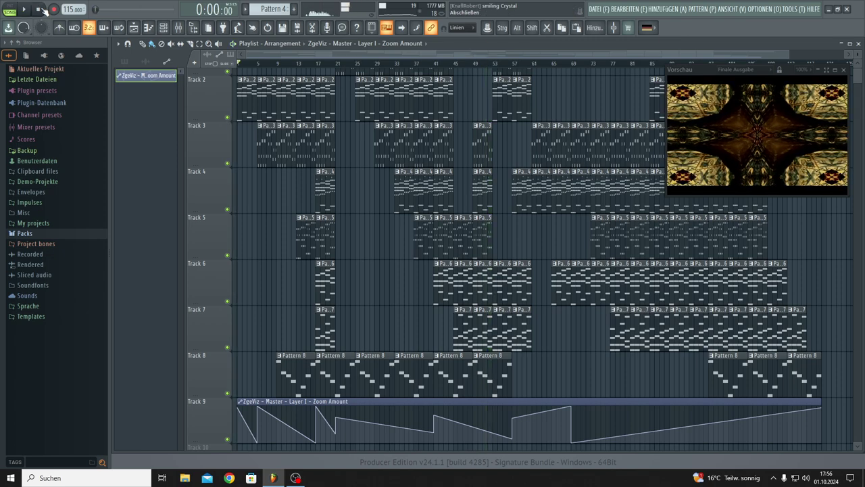
{"action": "left_click_drag", "start_coordinate": [666, 196], "coordinate": [196, 448]}
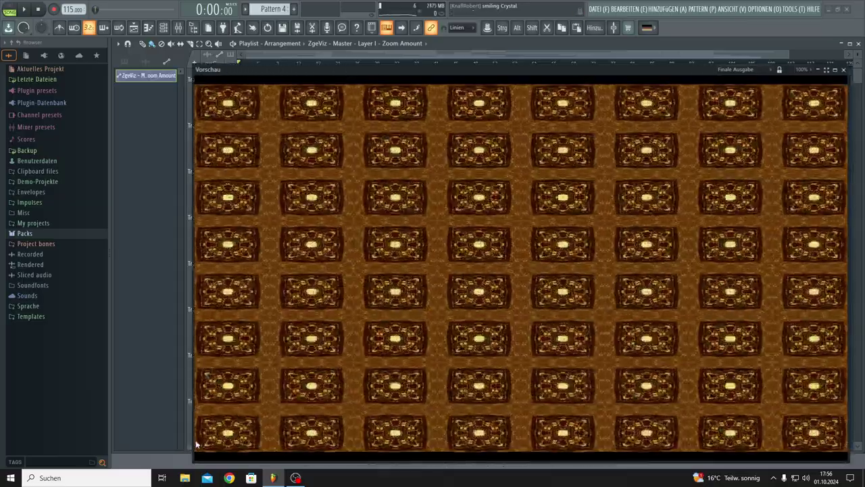
{"action": "key", "text": "space"}
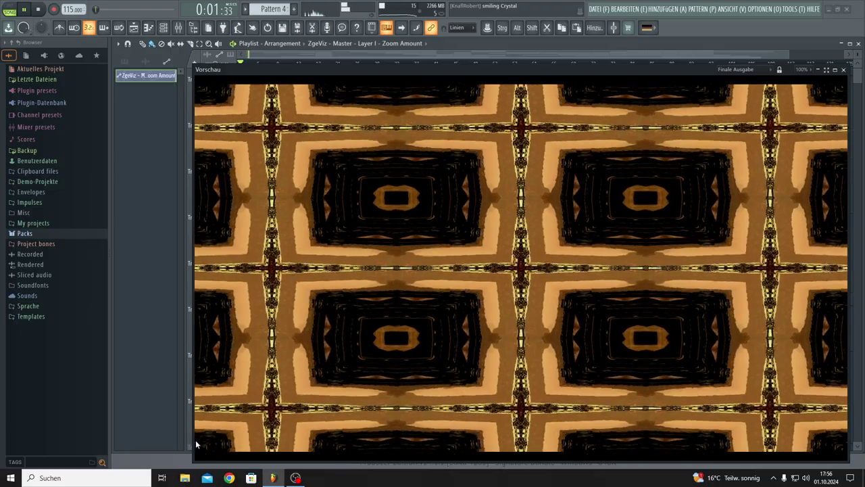
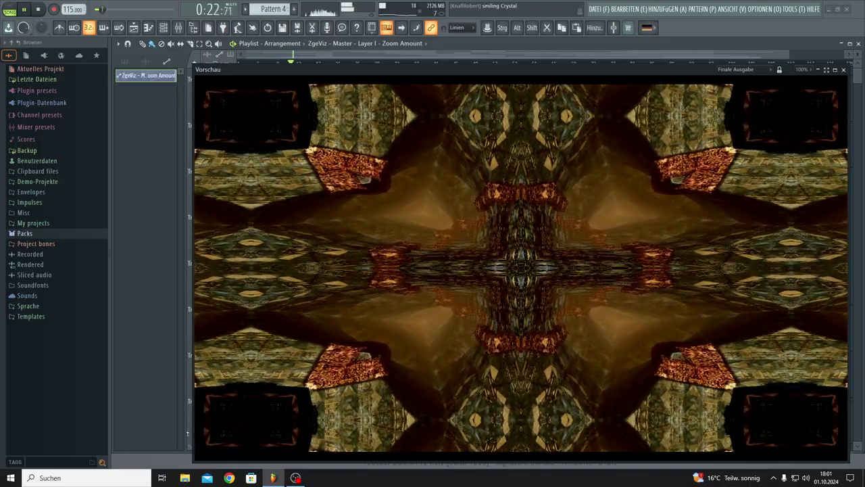
Shrink the video preview window to uncover the playlist and save the project.
{"action": "left_click_drag", "start_coordinate": [191, 463], "coordinate": [648, 211]}
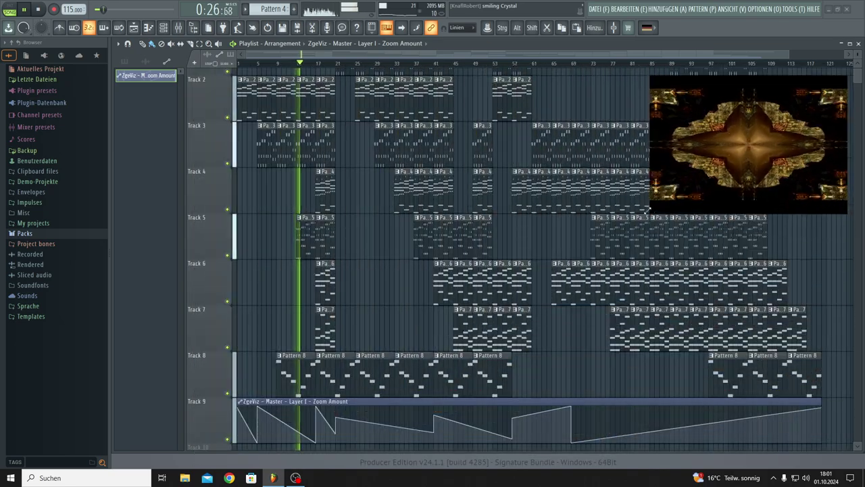
{"action": "left_click", "coordinate": [598, 9]}
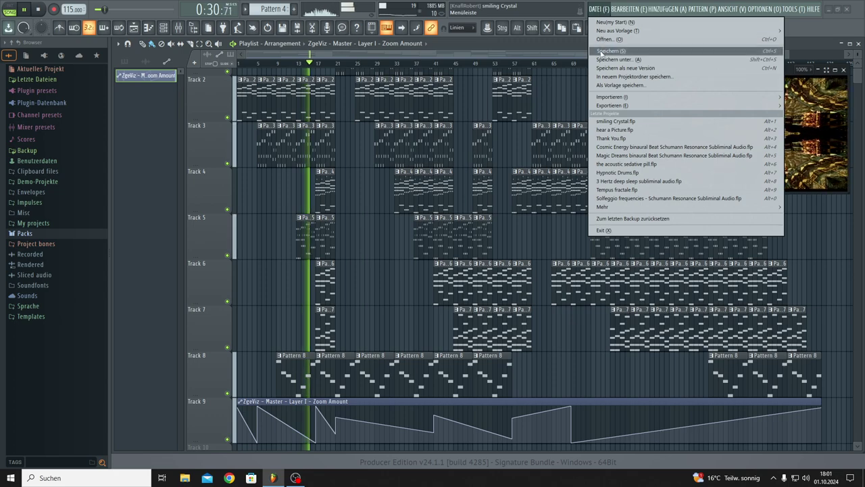
{"action": "left_click", "coordinate": [600, 53]}
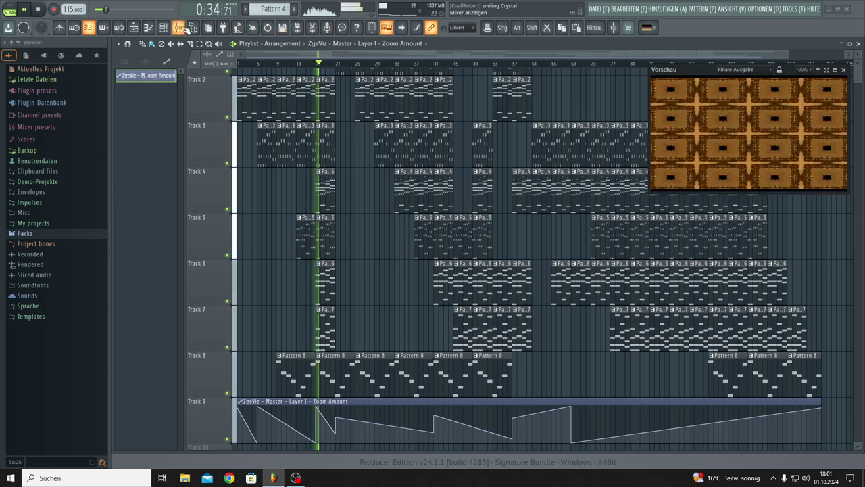
Open the ZGameEditor Visualizer from the mixer's Master track, move its window lower and stop playback.
{"action": "left_click", "coordinate": [188, 30]}
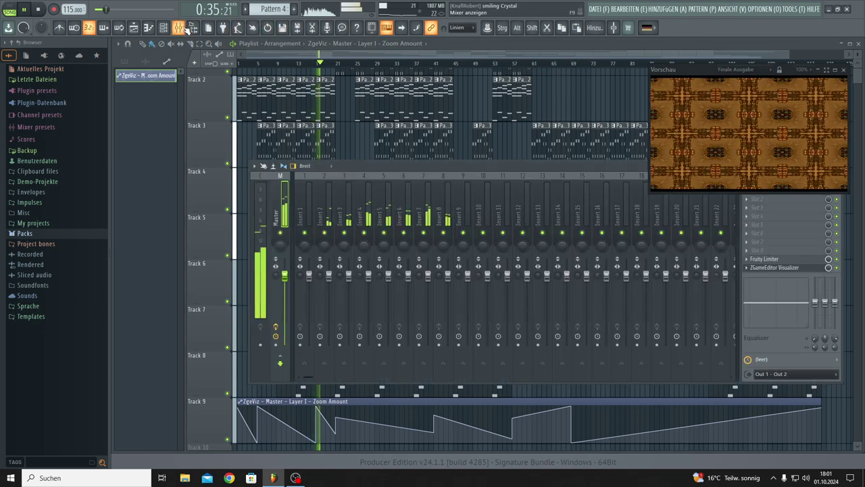
{"action": "left_click", "coordinate": [777, 268]}
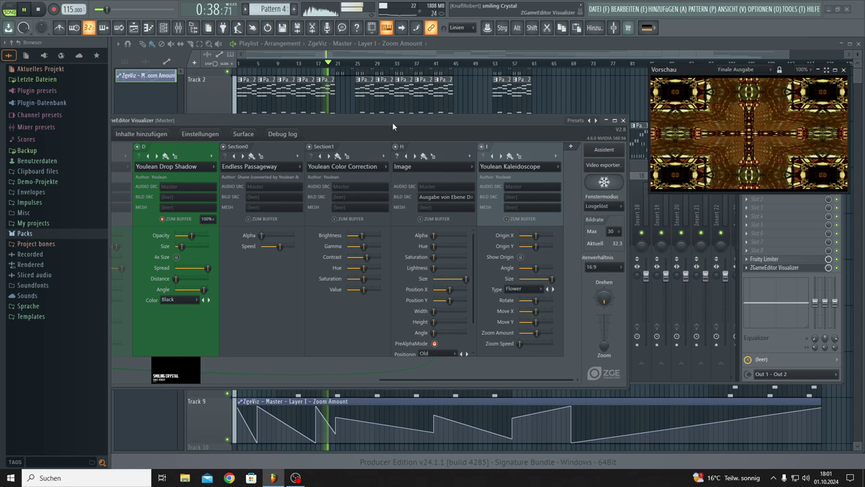
{"action": "left_click_drag", "start_coordinate": [391, 122], "coordinate": [398, 169]}
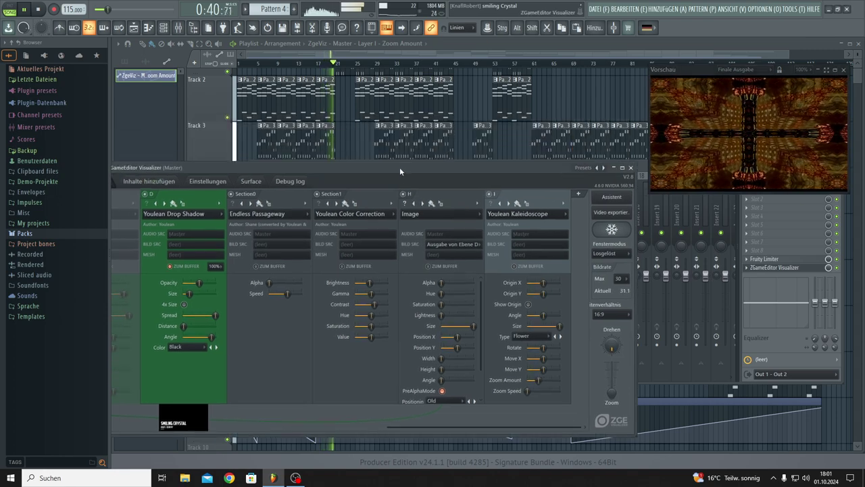
{"action": "left_click", "coordinate": [38, 10]}
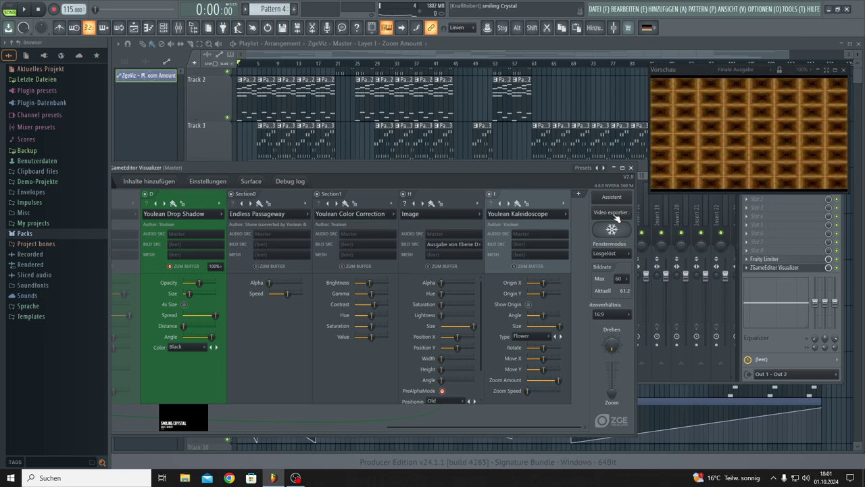
Start a video export with the YouTube HD preset and set its output to smiling Crystal.mp4 in the Videos folder.
{"action": "left_click", "coordinate": [612, 213]}
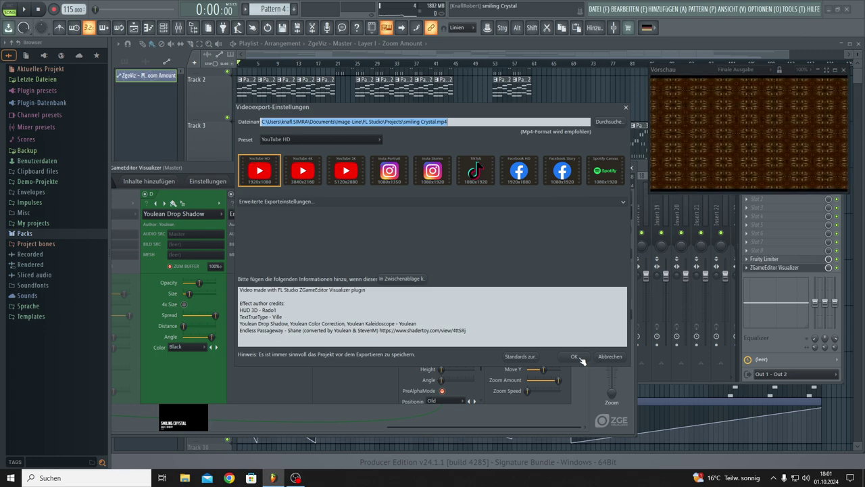
{"action": "left_click", "coordinate": [608, 122]}
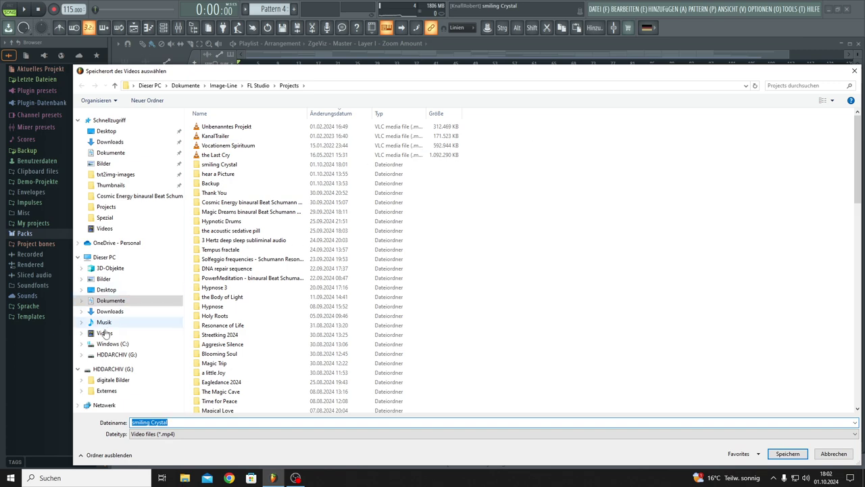
{"action": "left_click", "coordinate": [104, 334]}
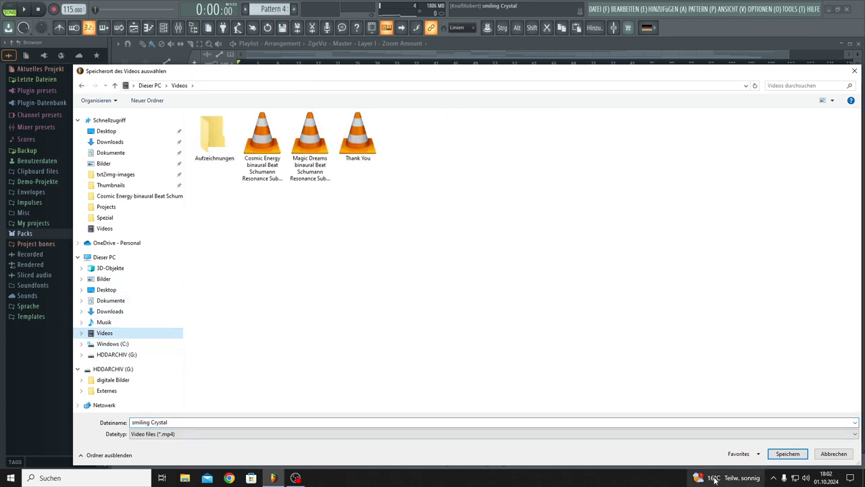
{"action": "left_click", "coordinate": [784, 454]}
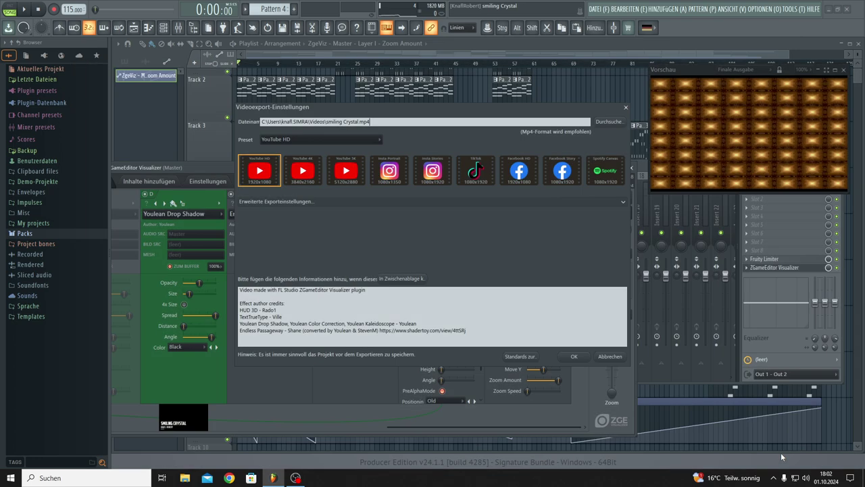
Accept the video export settings, render the whole song, and enable showing the files after rendering.
{"action": "left_click", "coordinate": [571, 357]}
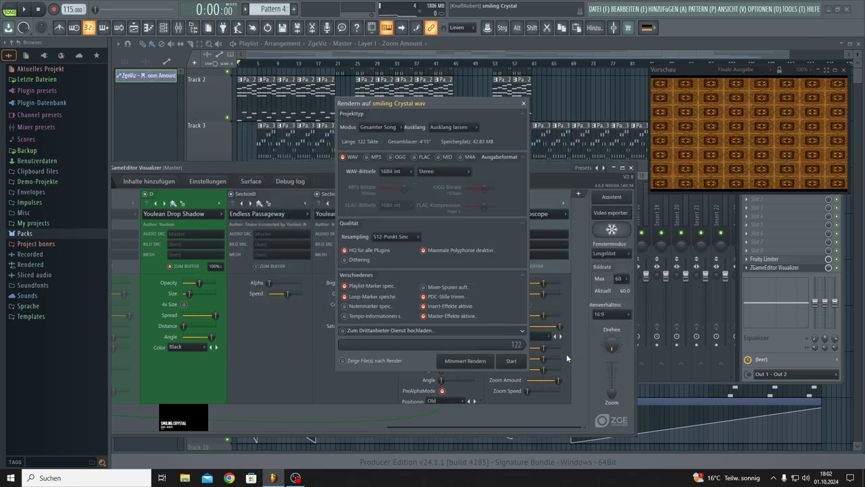
{"action": "left_click", "coordinate": [510, 360]}
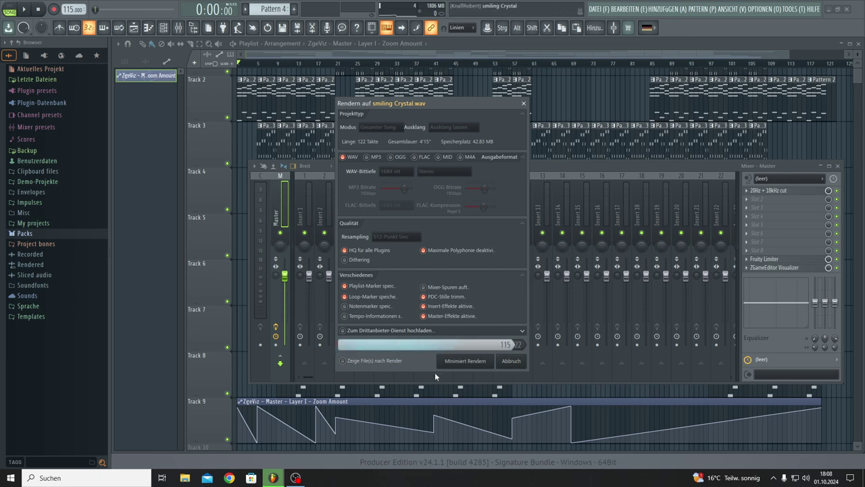
{"action": "left_click", "coordinate": [361, 363]}
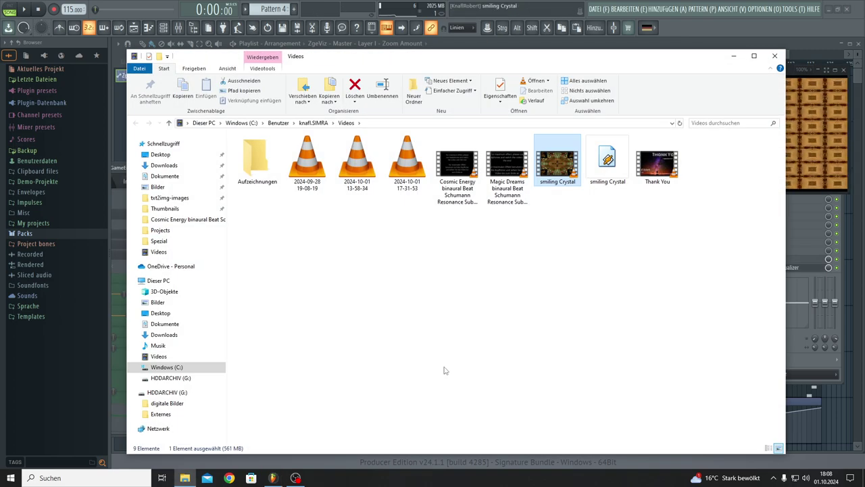
Open the rendered smiling Crystal video from the Videos folder, and minimize the folder window.
{"action": "left_click", "coordinate": [575, 283]}
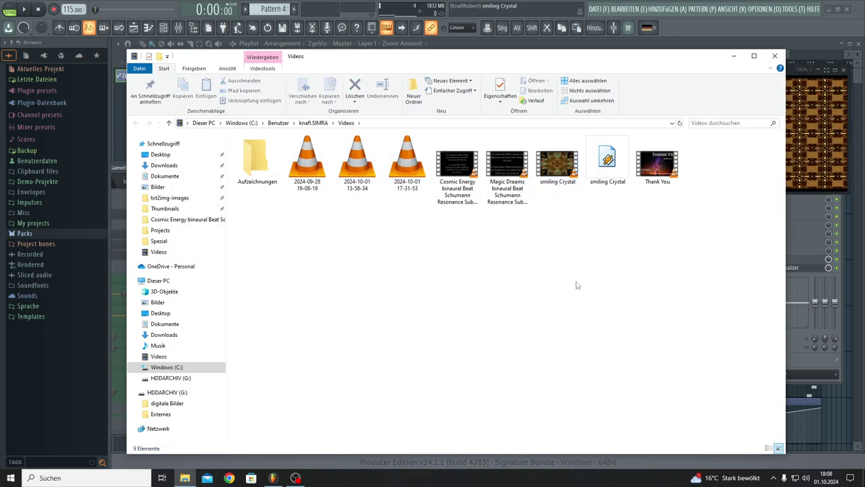
{"action": "left_click", "coordinate": [558, 169]}
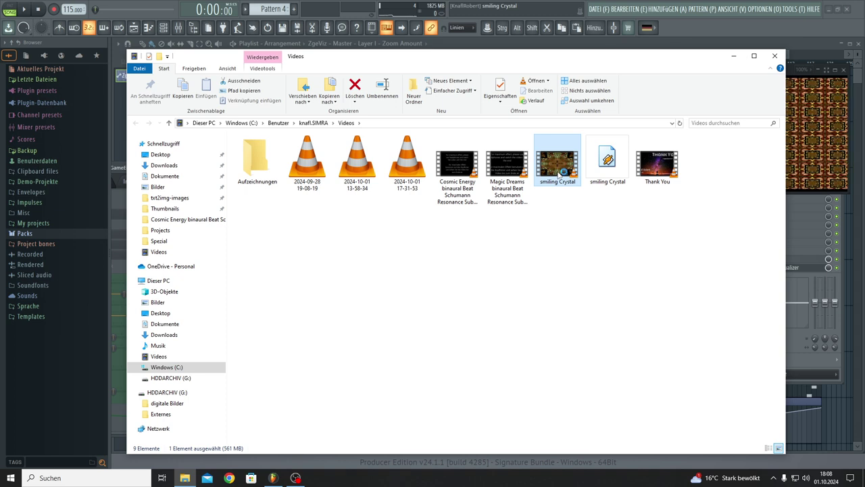
{"action": "left_click", "coordinate": [734, 57]}
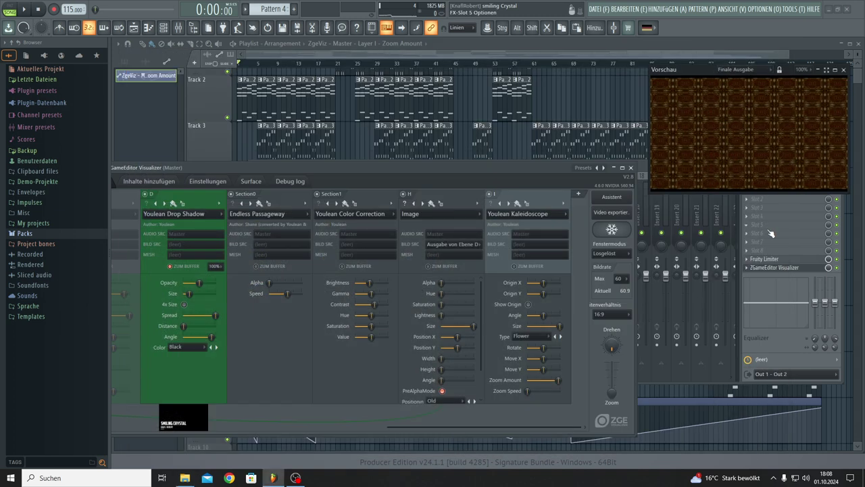